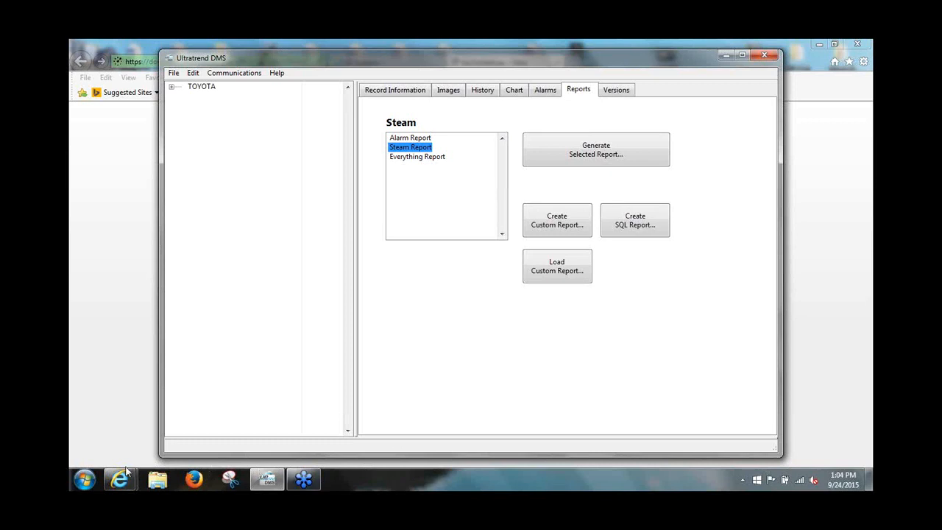
- Switch to the UE Systems website in Internet Explorer and open the DMS software page at its download section
mouse_move(126, 480)
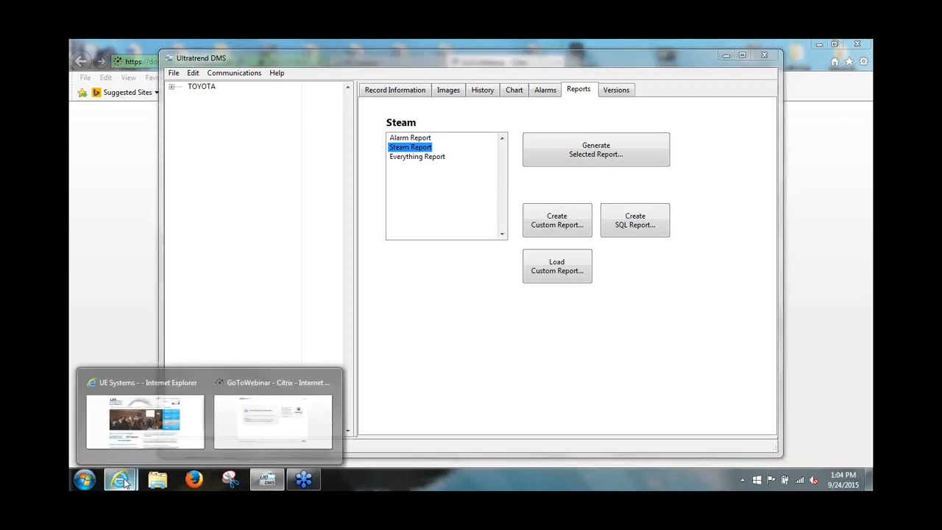
left_click(136, 388)
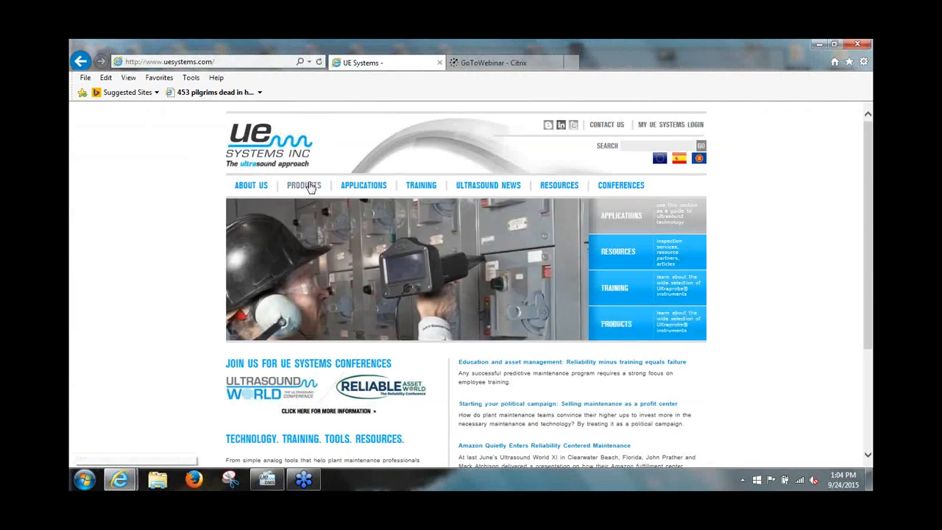
left_click(310, 187)
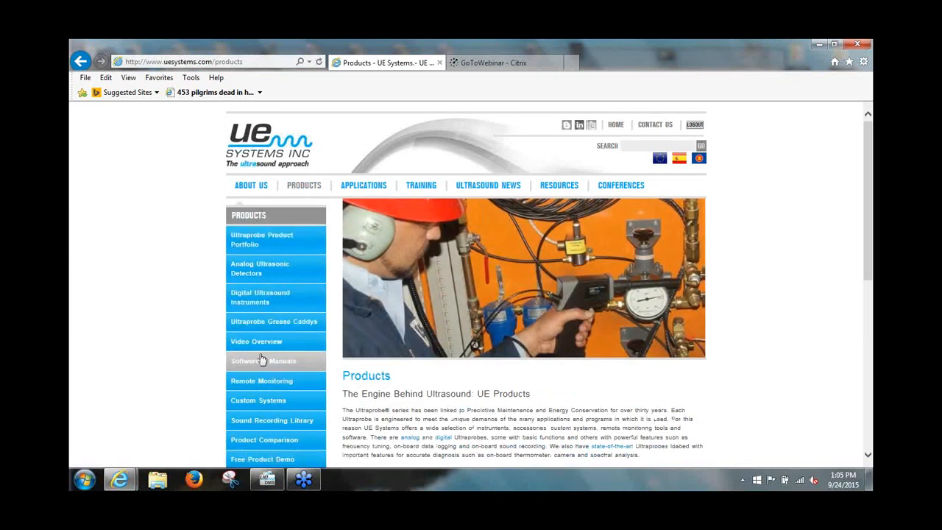
left_click(262, 362)
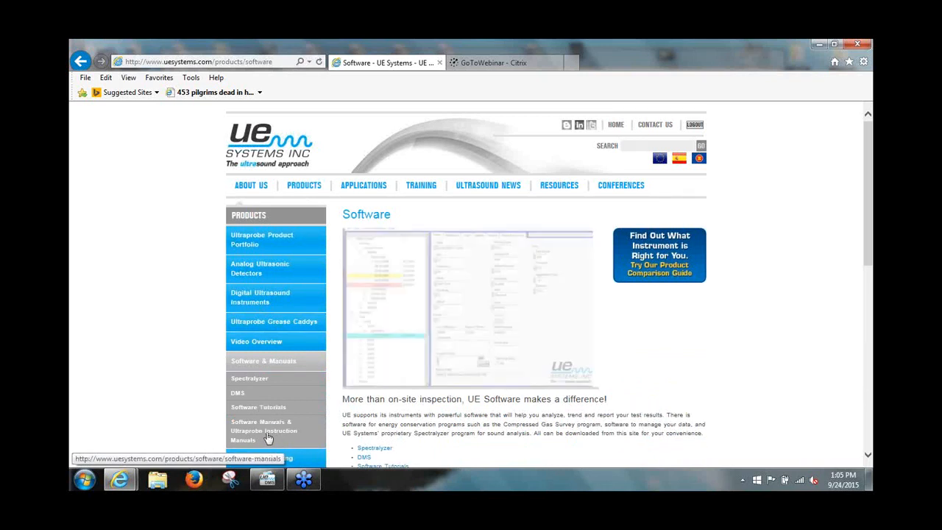
left_click(241, 395)
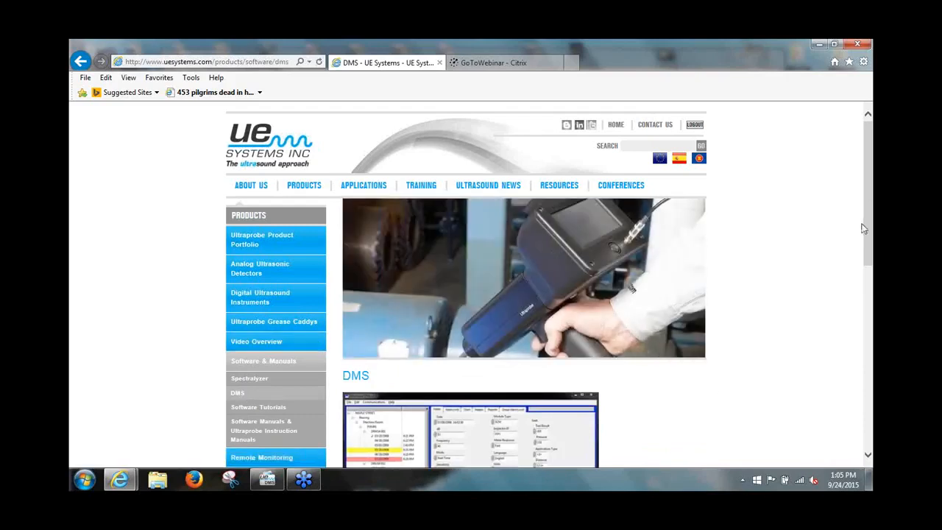
left_click_drag(870, 231, 869, 353)
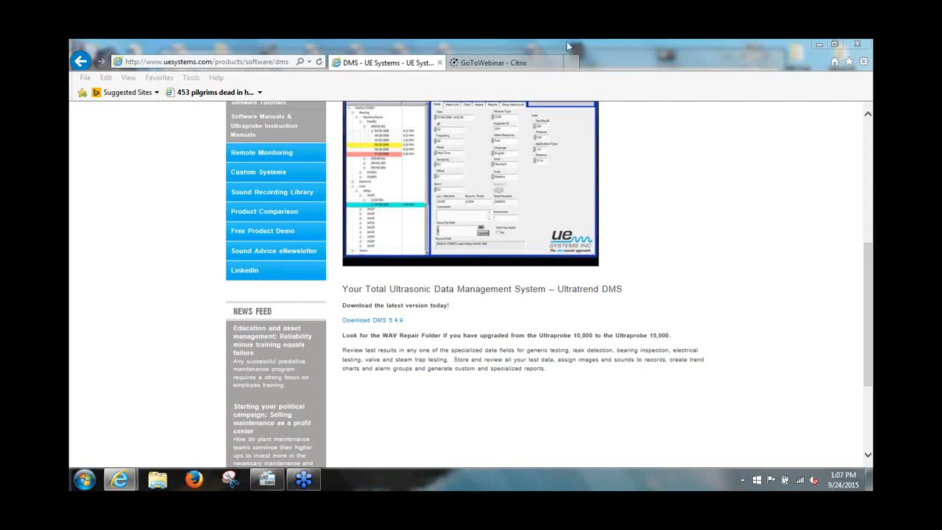
- Switch to Ultratrend DMS and expand the TOYOTA plant's Steam application down to the Bldg 24 group
left_click(266, 481)
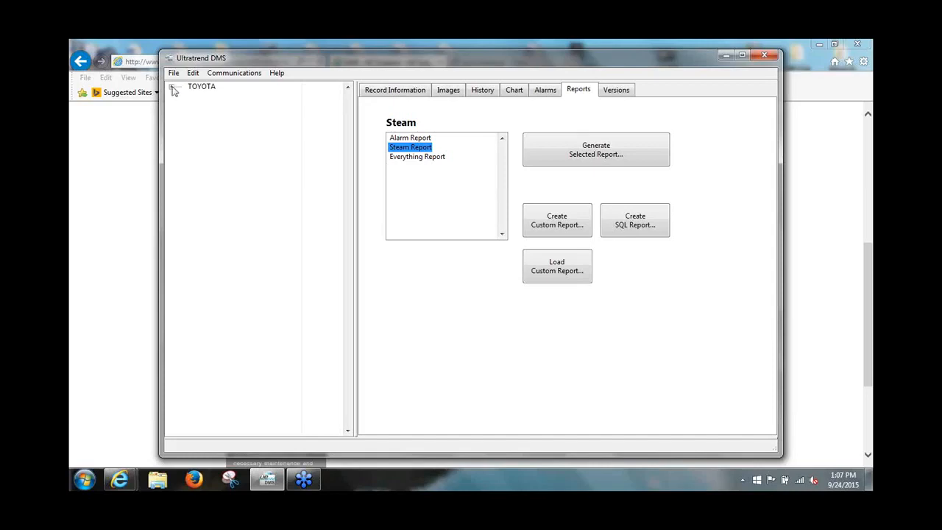
left_click(171, 87)
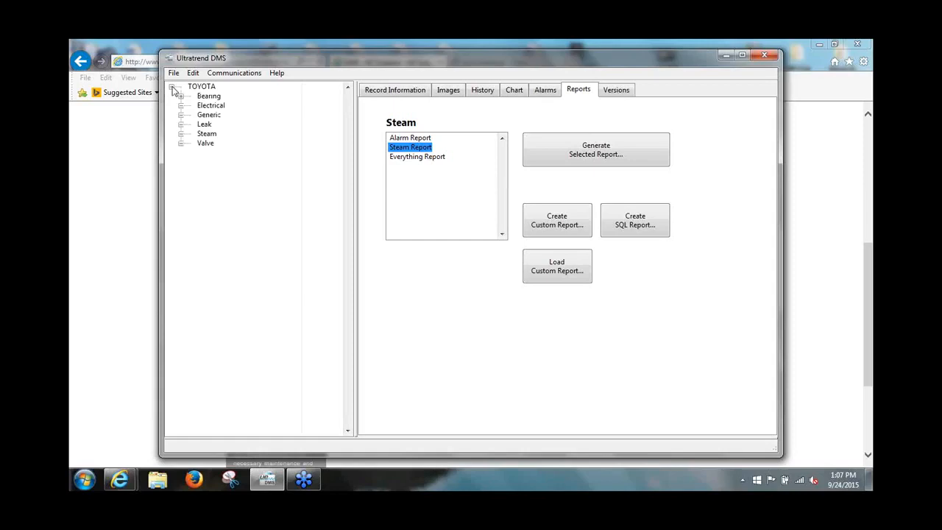
left_click(181, 134)
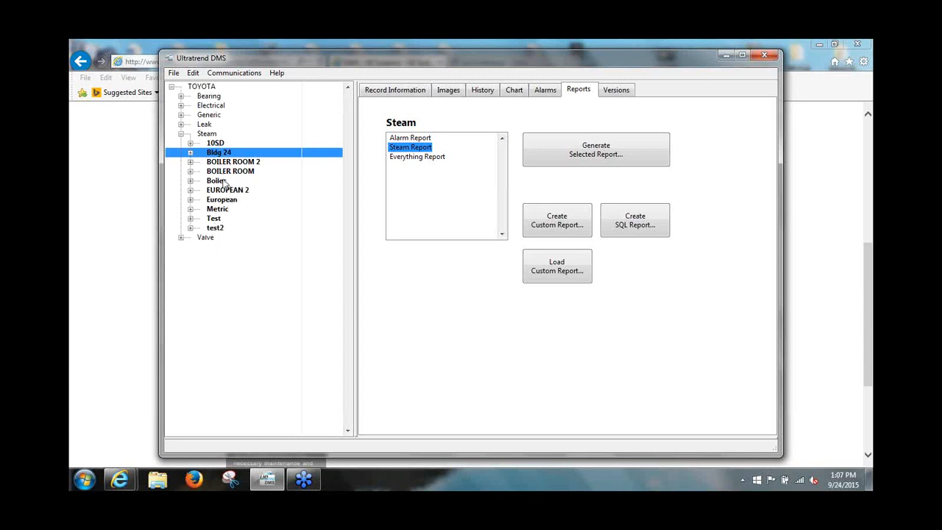
left_click(191, 153)
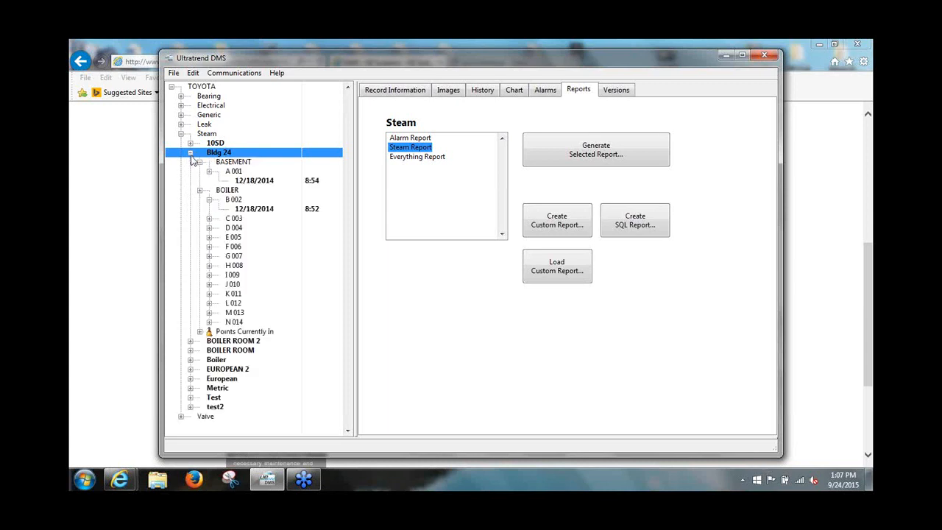
- Examine the BASEMENT and BOILER locations in Bldg 24 and their test points, leaving both locations collapsed
left_click(200, 191)
left_click(200, 162)
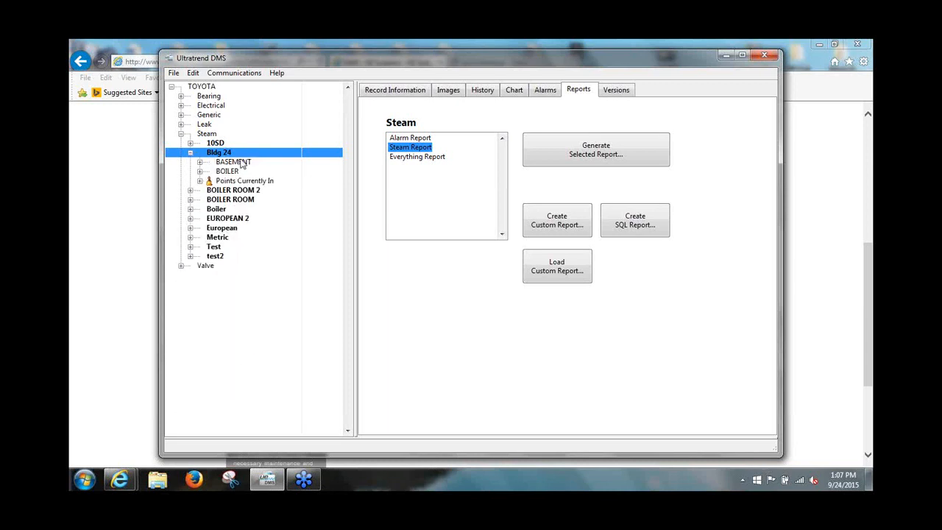
left_click(199, 163)
left_click(209, 172)
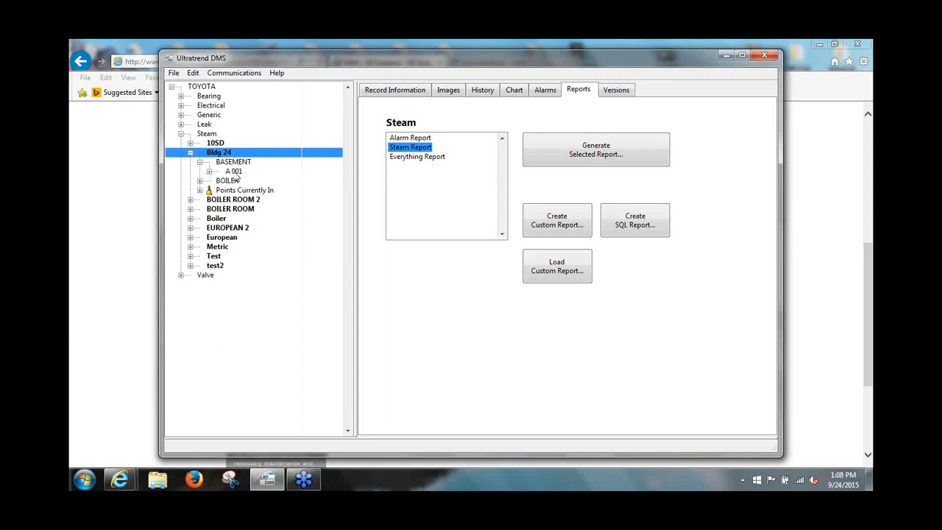
left_click(200, 162)
left_click(199, 172)
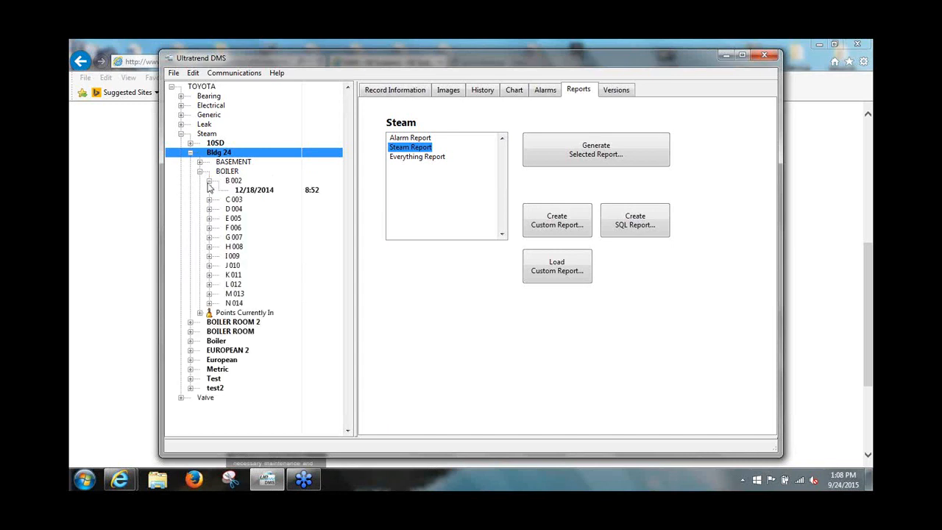
left_click(209, 181)
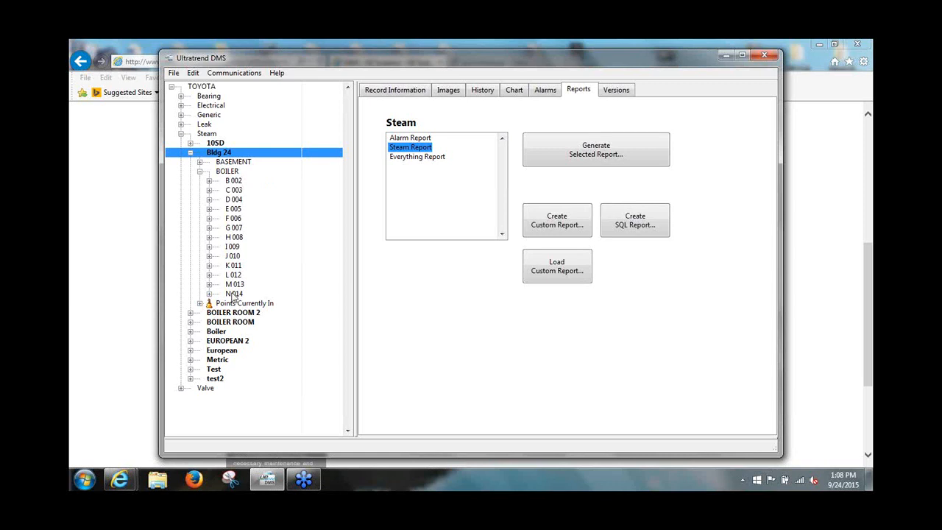
left_click(200, 172)
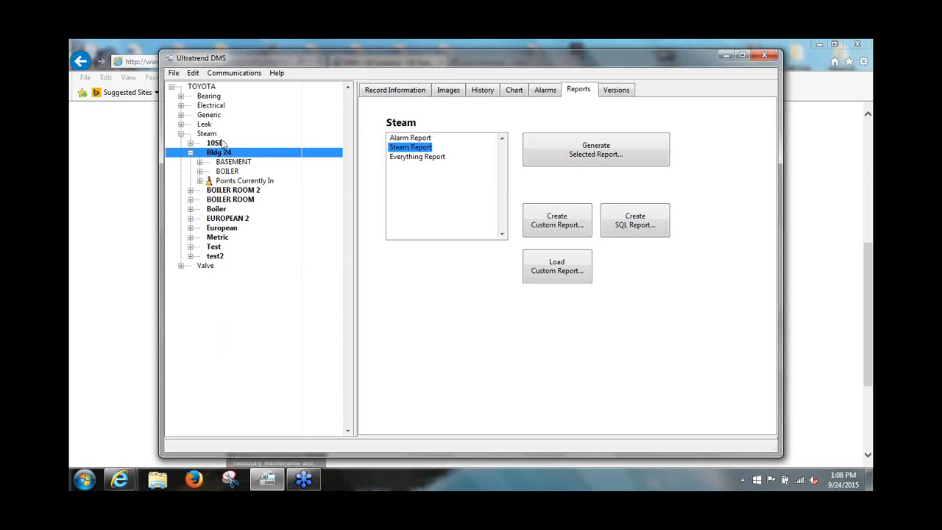
left_click(243, 73)
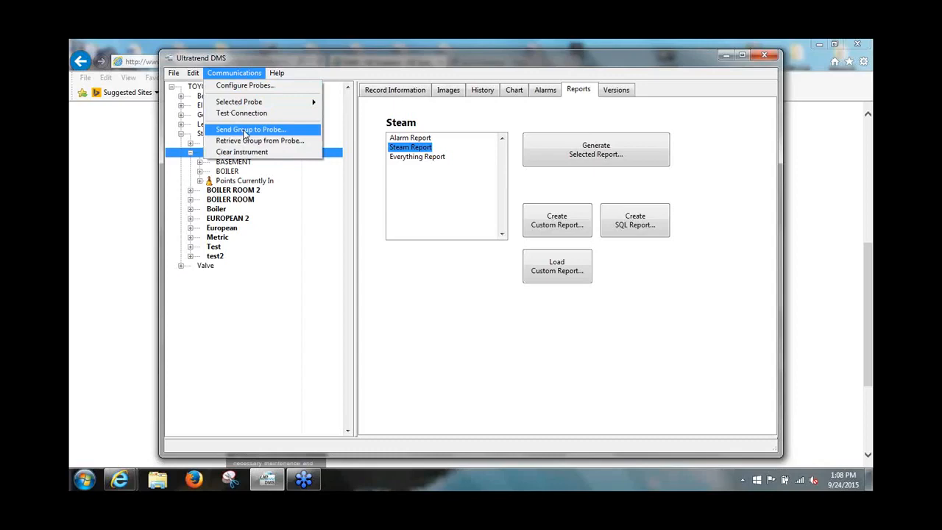
left_click(185, 140)
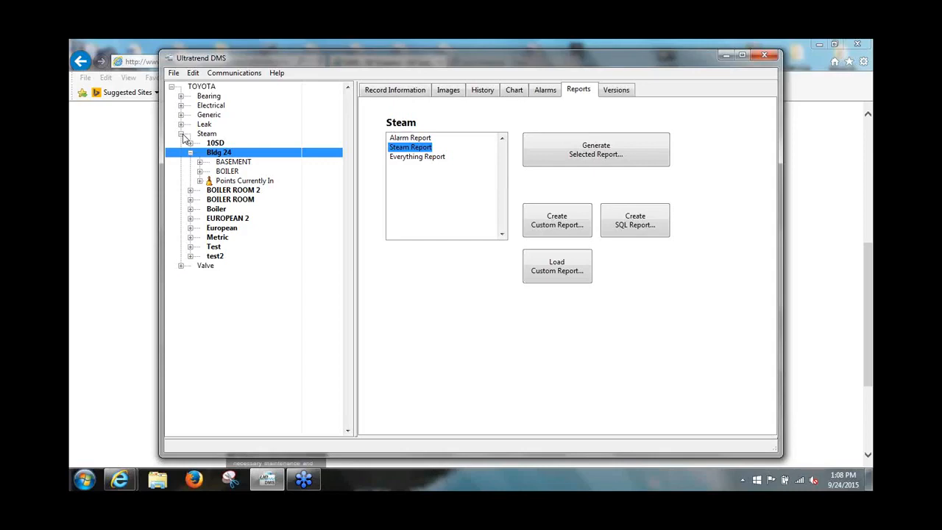
- Open the record information of the 12/18/2014 reading for point A 001 in Bldg 24's BASEMENT
left_click(200, 162)
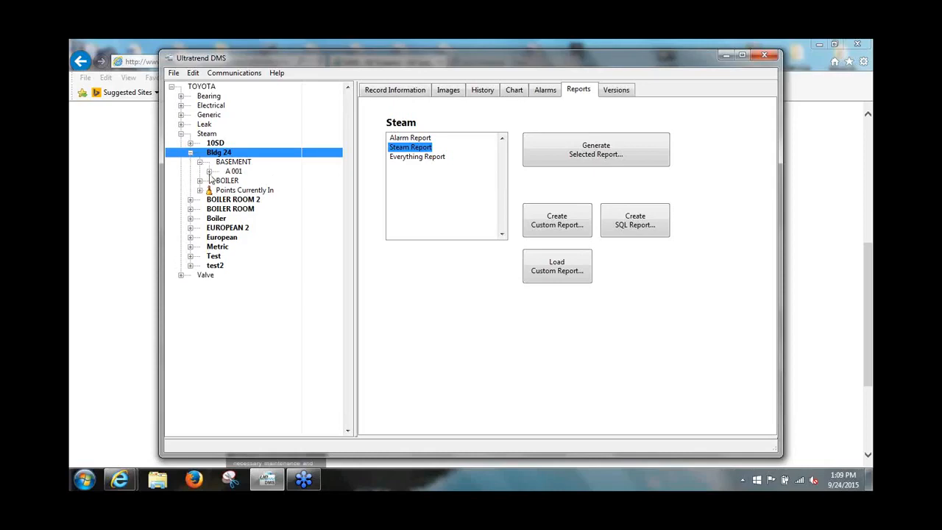
left_click(209, 171)
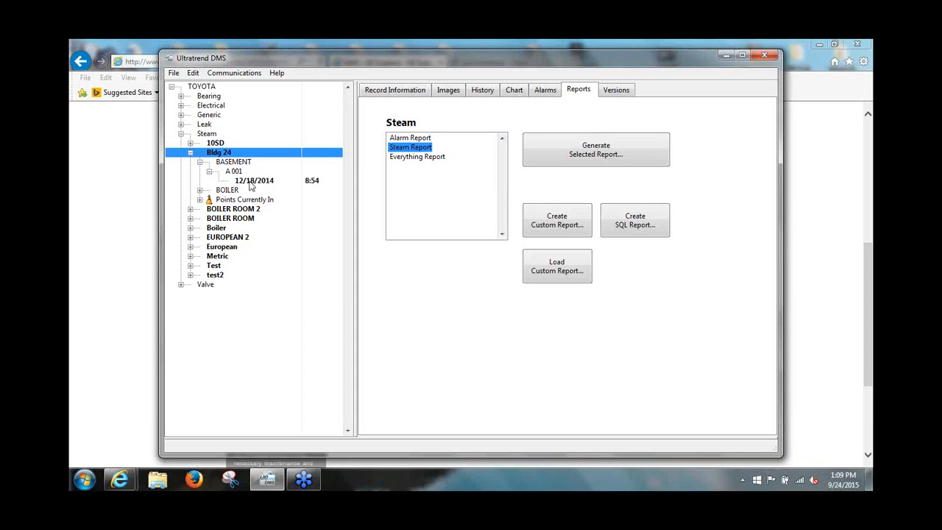
left_click(250, 183)
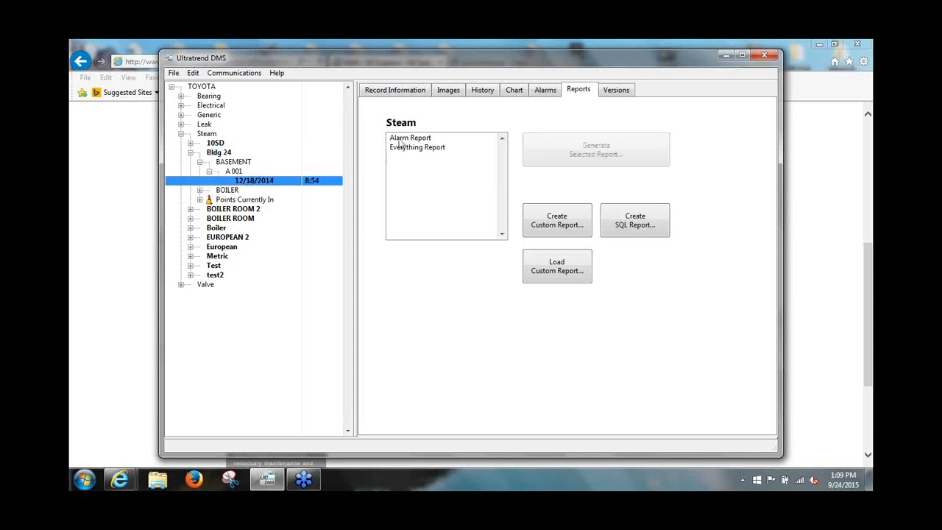
left_click(411, 92)
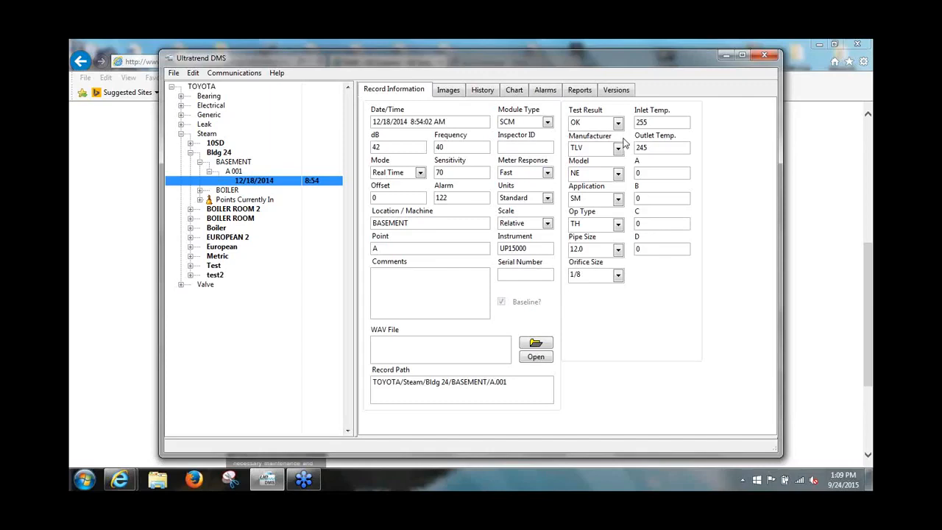
- Review the choices available for the steam record's Test Result and Manufacturer without changing either
left_click(619, 123)
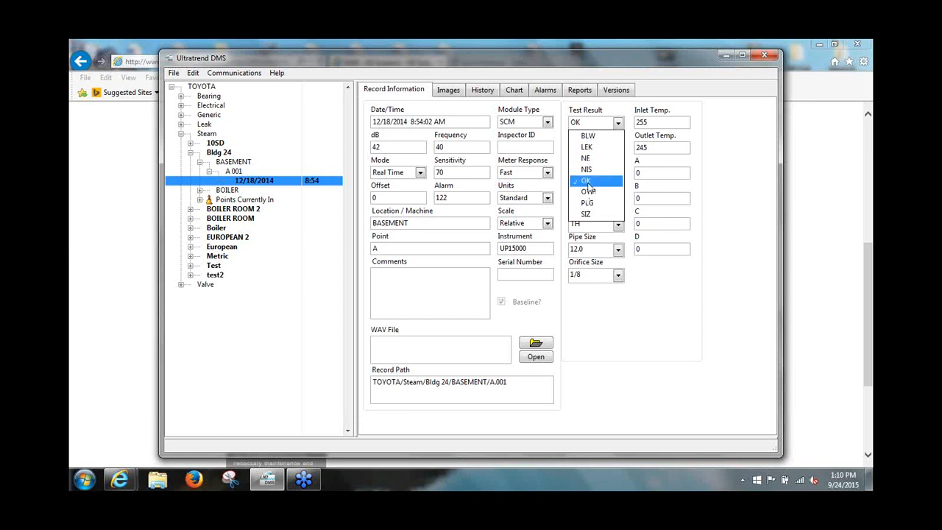
left_click(644, 111)
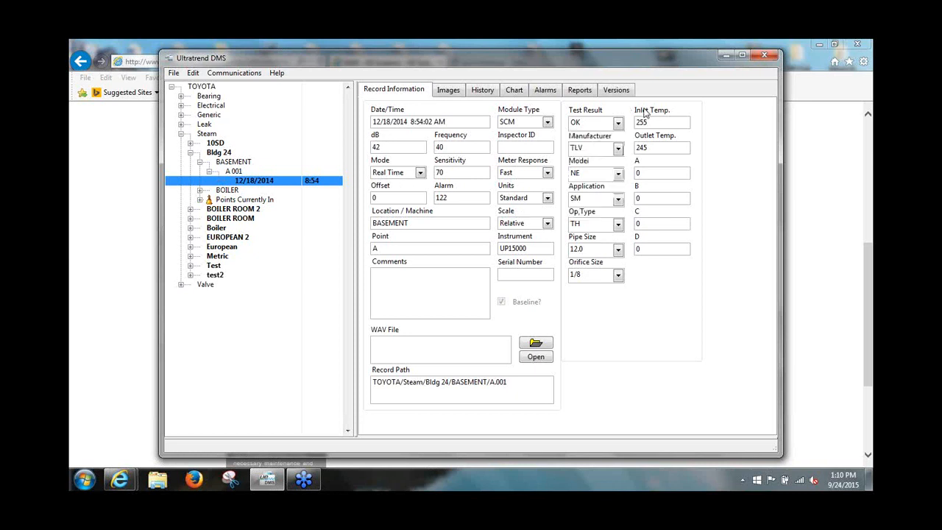
left_click(617, 150)
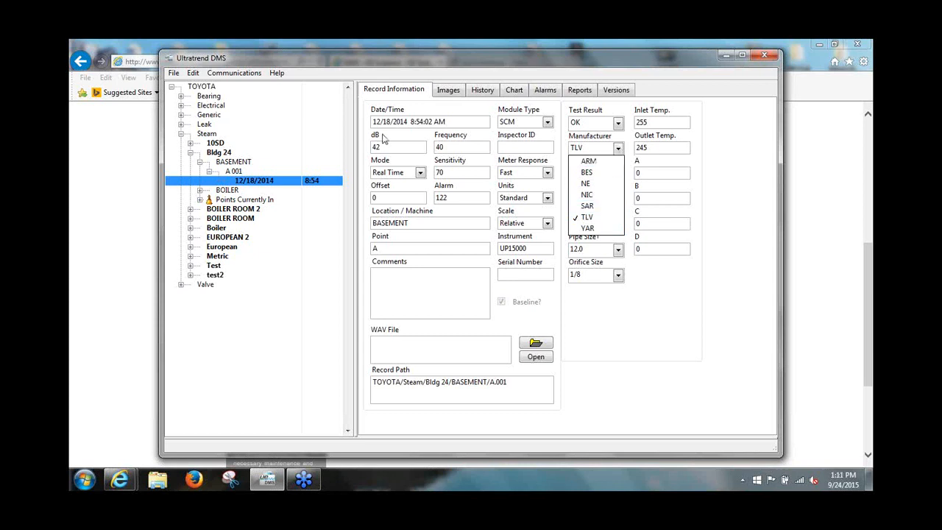
left_click(173, 73)
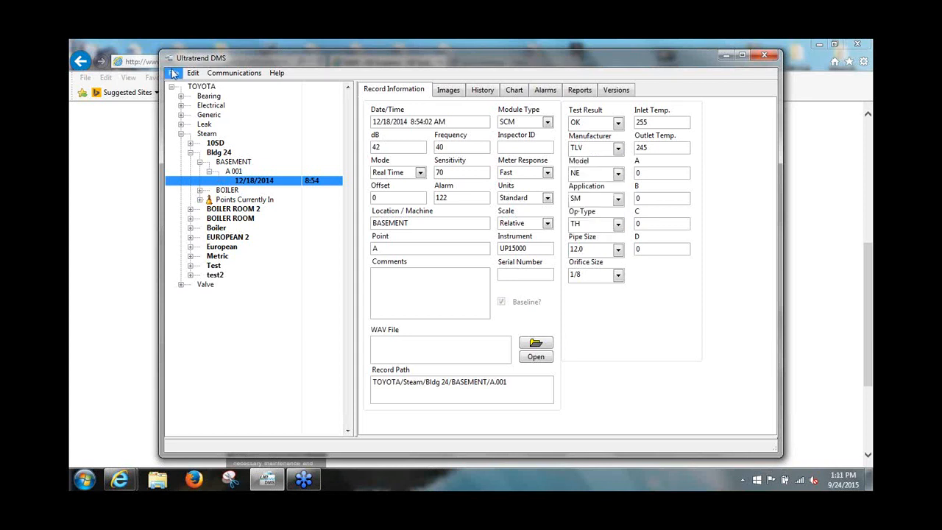
- Add UE as a new item to the Steam application's Manufacturer list and save the list
left_click(174, 74)
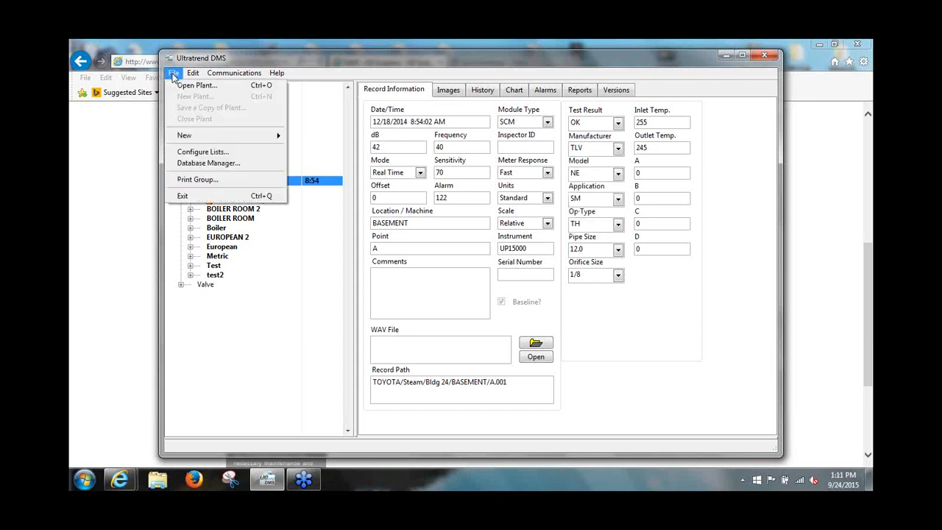
left_click(195, 153)
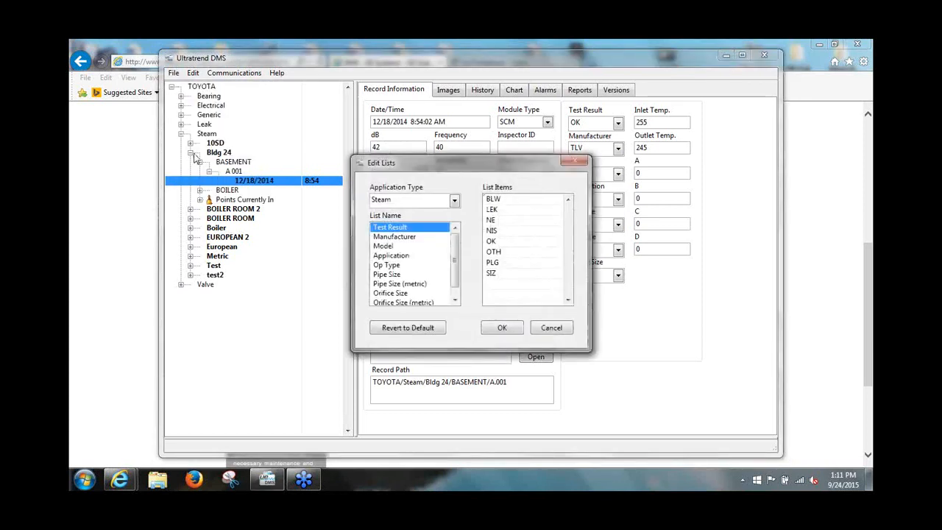
left_click(389, 238)
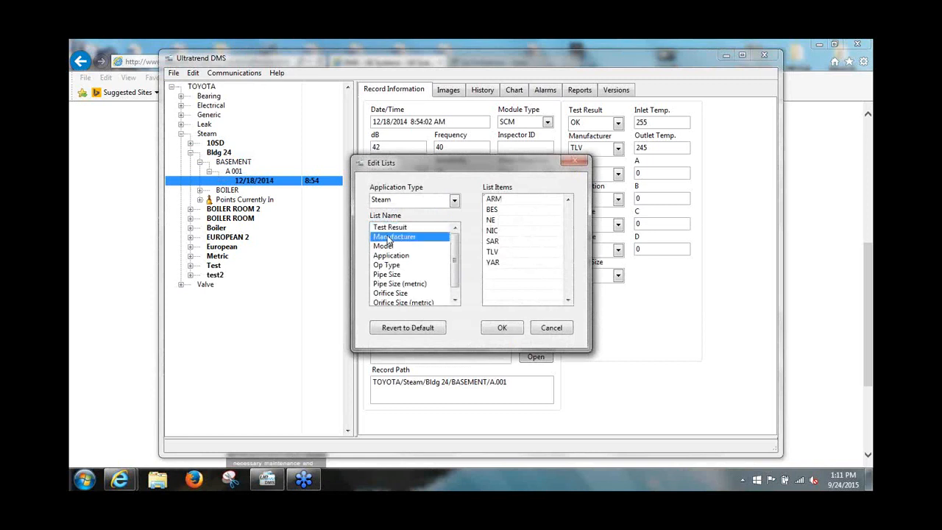
left_click(505, 272)
type("US")
left_click(503, 330)
- Try UE as the record's manufacturer, look at the Model choices, and return the manufacturer to TLV
left_click(619, 148)
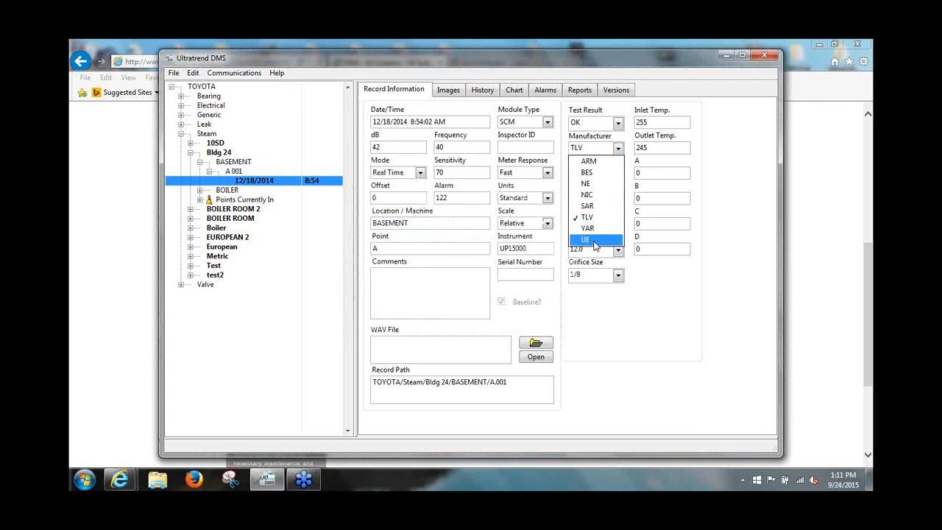
left_click(587, 240)
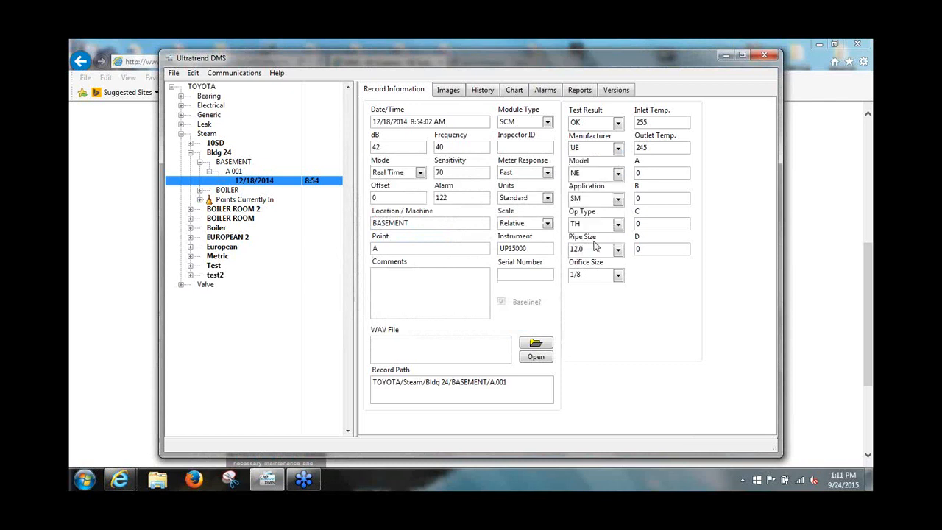
left_click(618, 174)
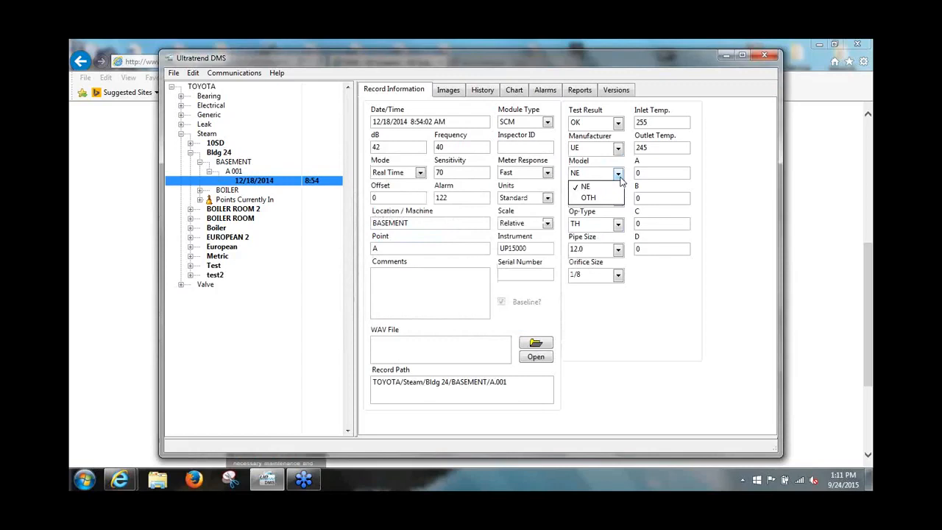
left_click(619, 151)
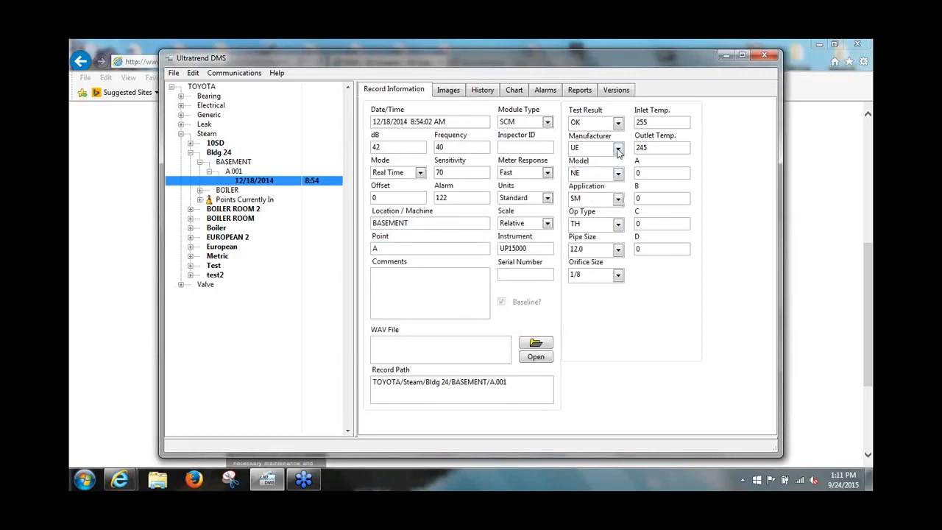
left_click(619, 150)
left_click(598, 217)
- Add P46ss as a new item to the Steam application's Model list and save the list
left_click(177, 74)
left_click(193, 152)
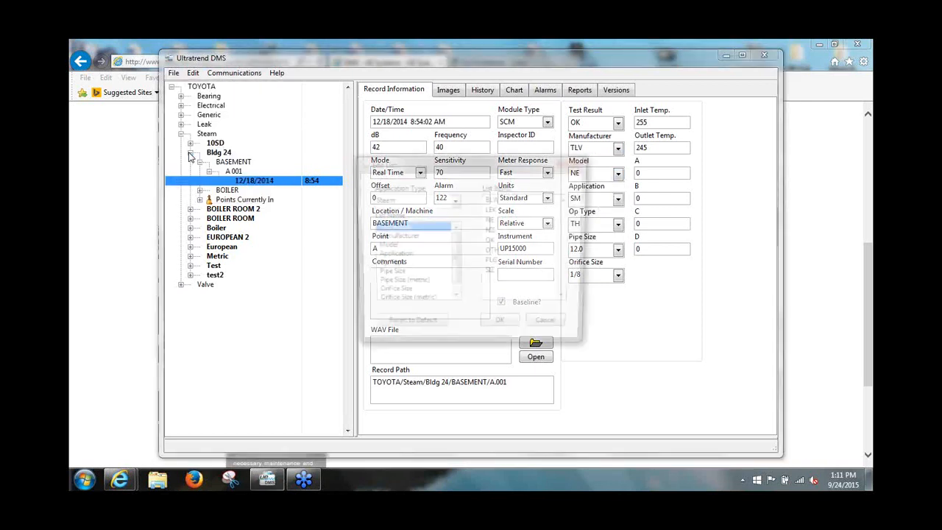
left_click(390, 247)
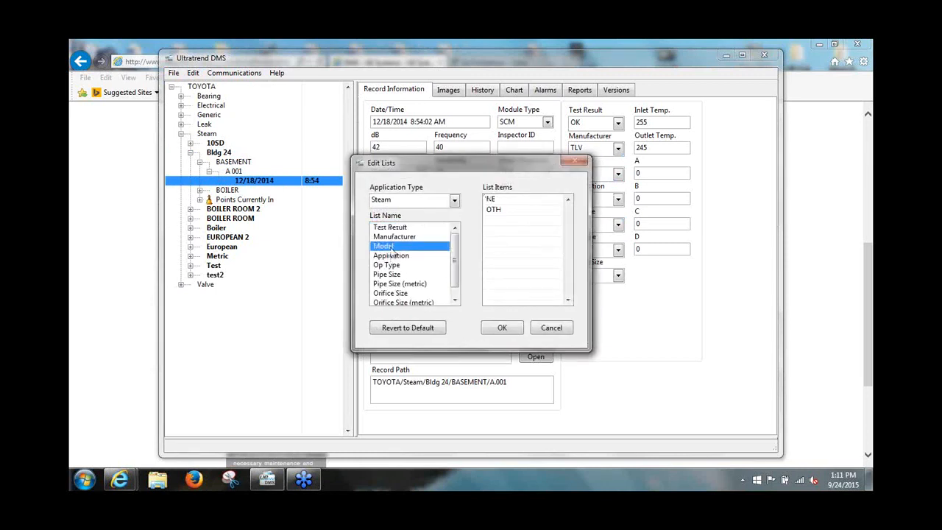
left_click(510, 222)
type("P46ss")
left_click(504, 327)
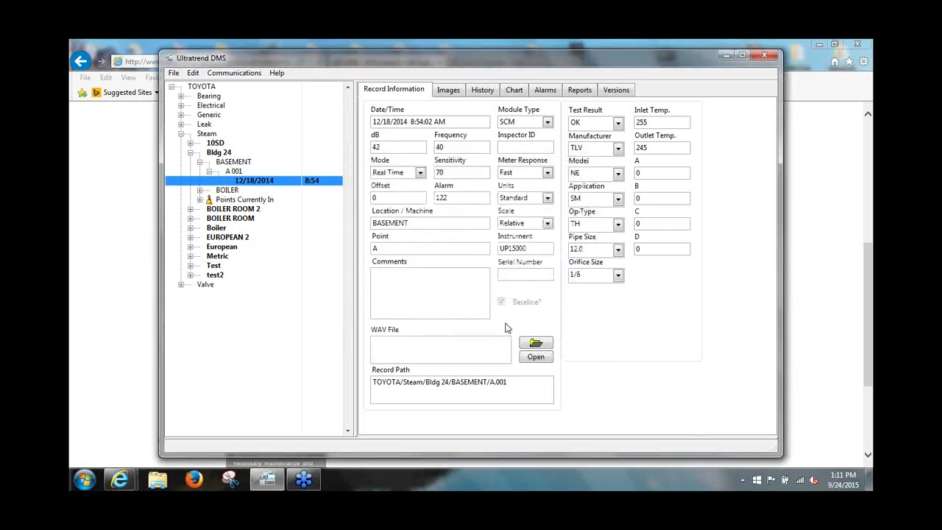
- Set the steam record's Model to P46ss and look over the choices available for Application
left_click(618, 174)
left_click(592, 210)
left_click(619, 175)
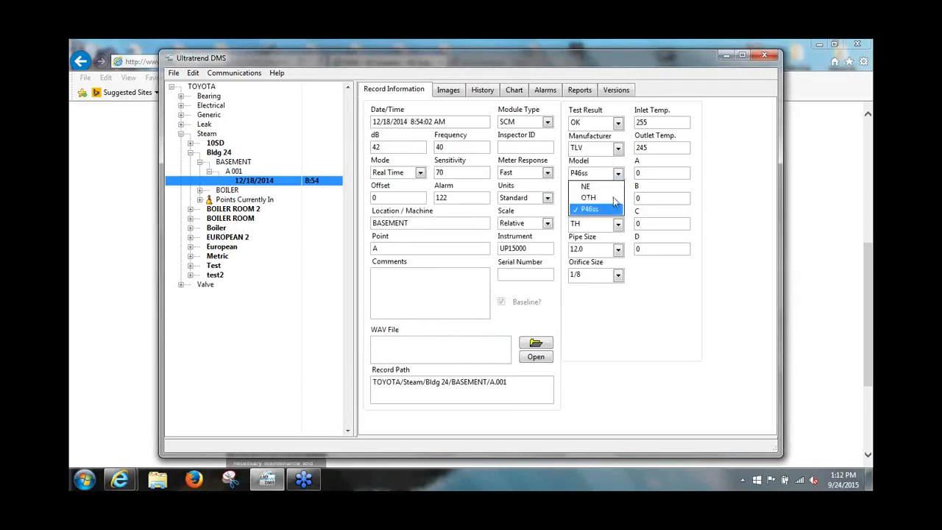
left_click(618, 174)
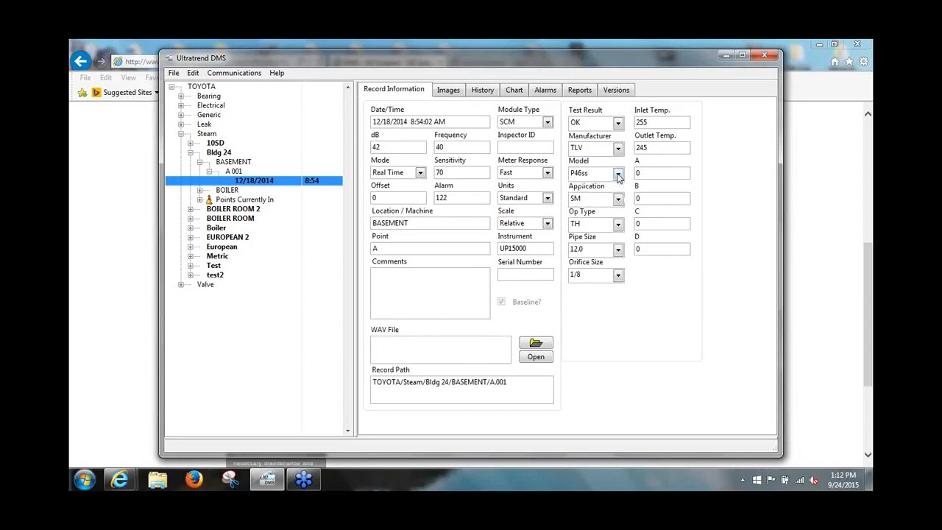
left_click(618, 199)
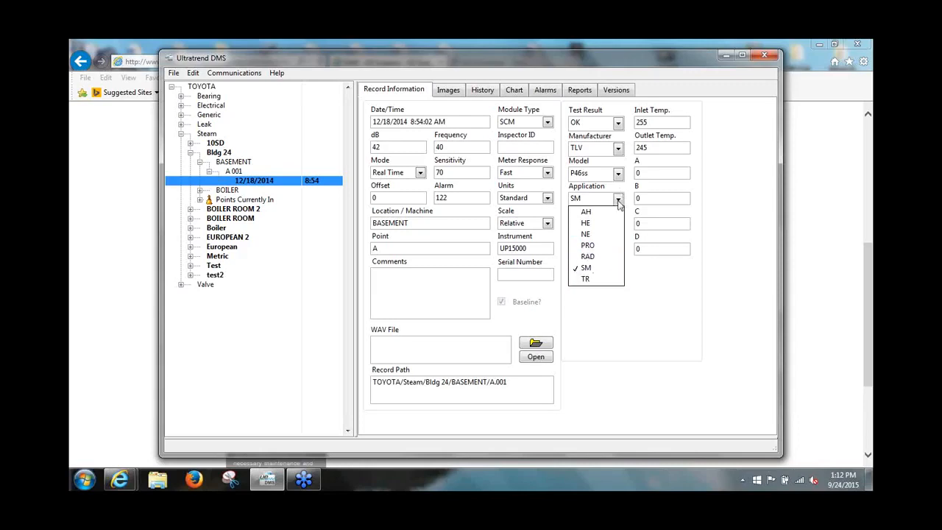
left_click(619, 200)
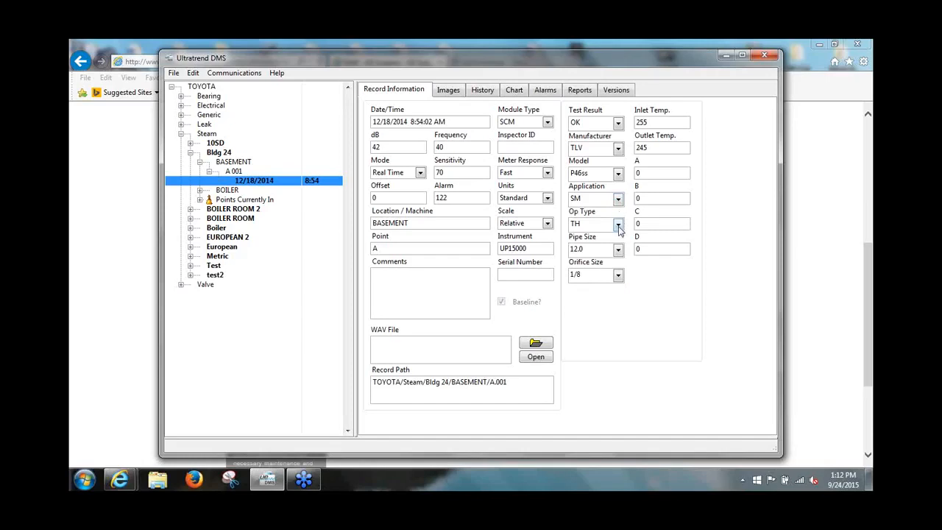
- Set the steam record's Op Type to IB and its Pipe Size to 1.50
left_click(618, 224)
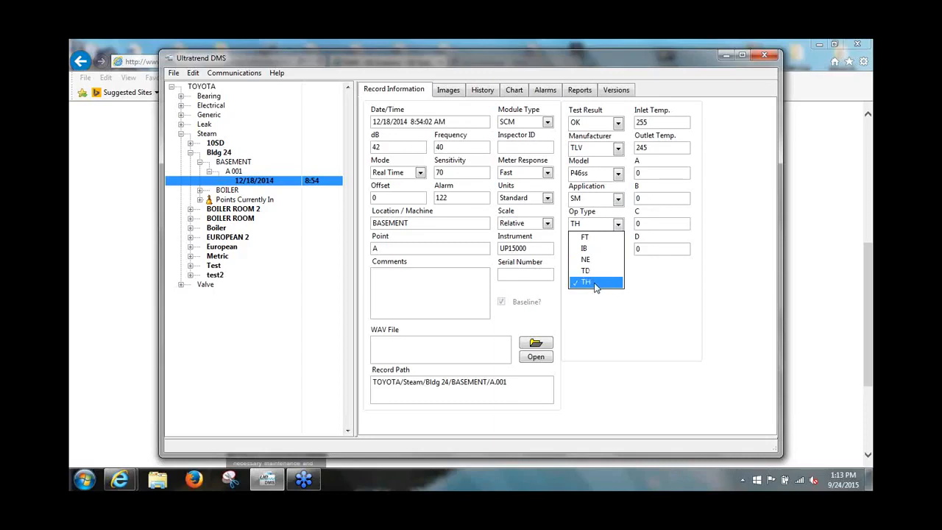
left_click(597, 252)
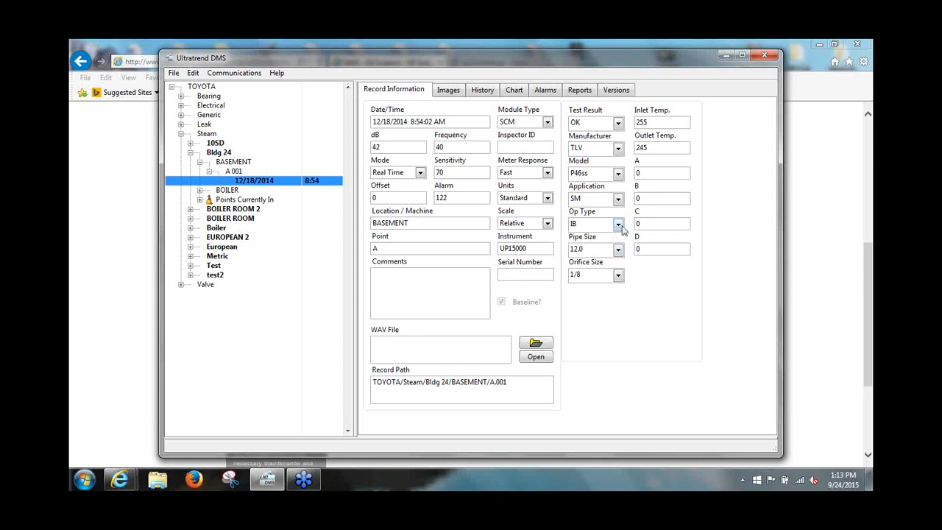
left_click(619, 249)
mouse_move(619, 289)
left_mouse_down()
mouse_move(621, 363)
mouse_move(623, 273)
left_mouse_up()
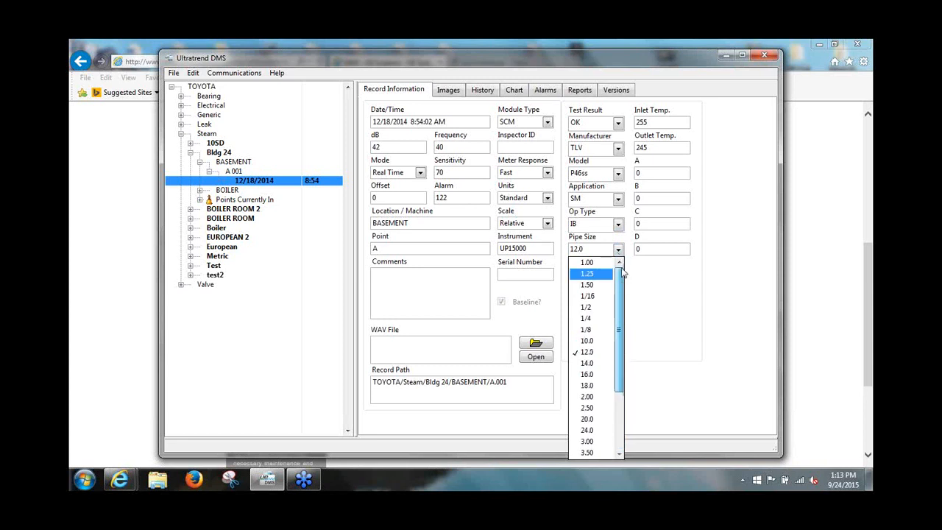
left_click(589, 287)
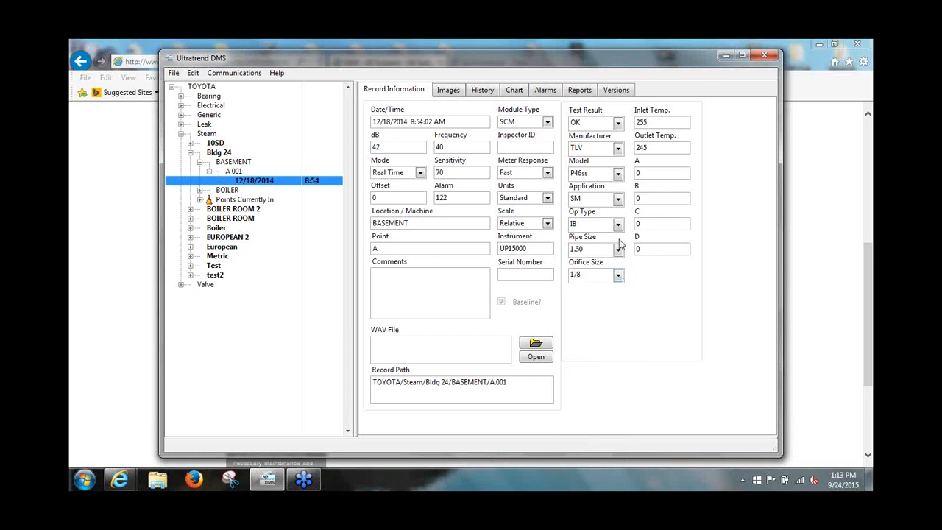
left_click(619, 251)
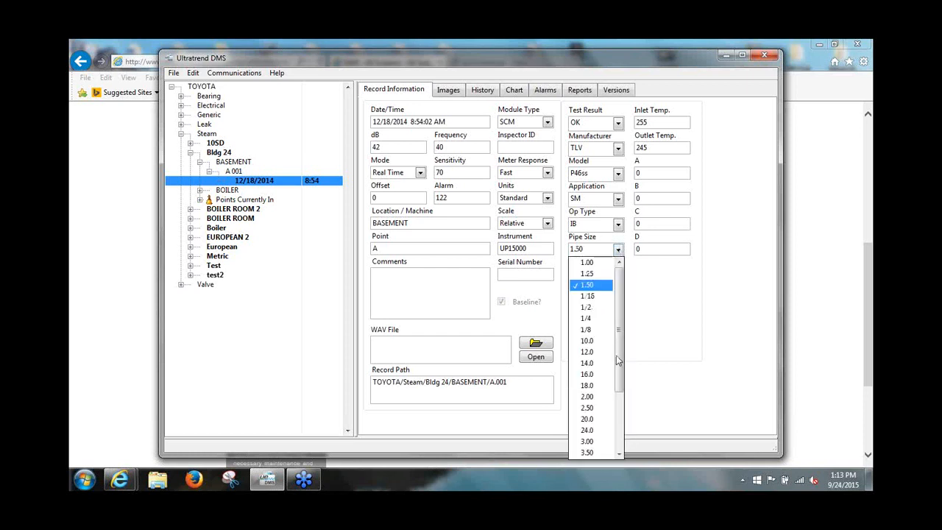
left_click(620, 252)
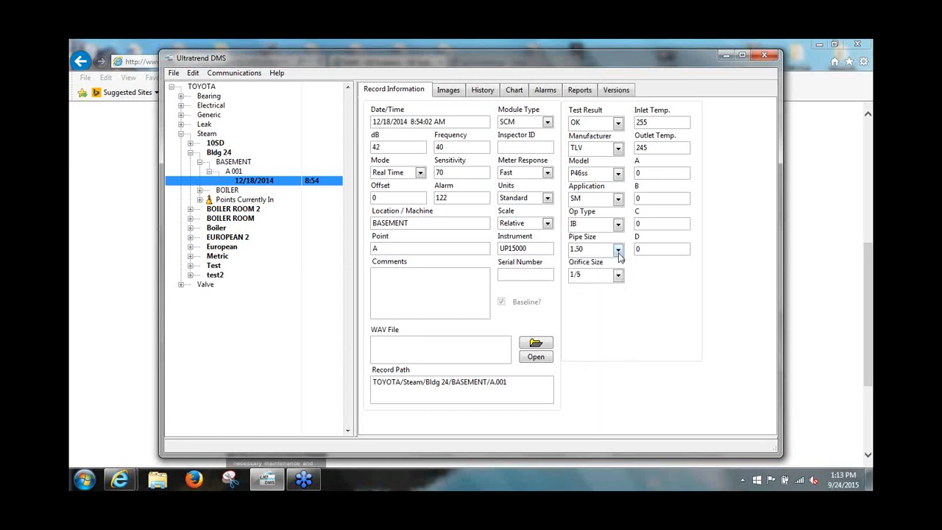
- Review the choices available for the steam record's Orifice Size without changing it
left_click(619, 275)
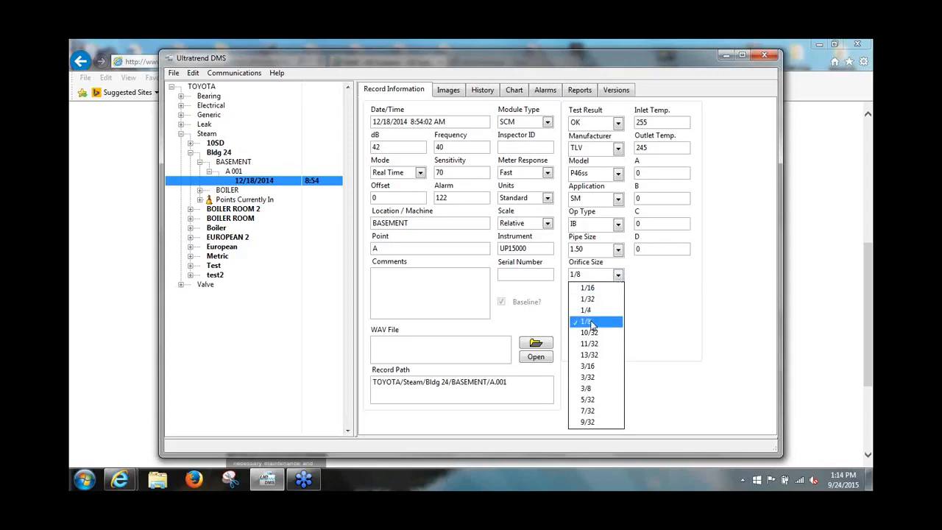
left_click(619, 280)
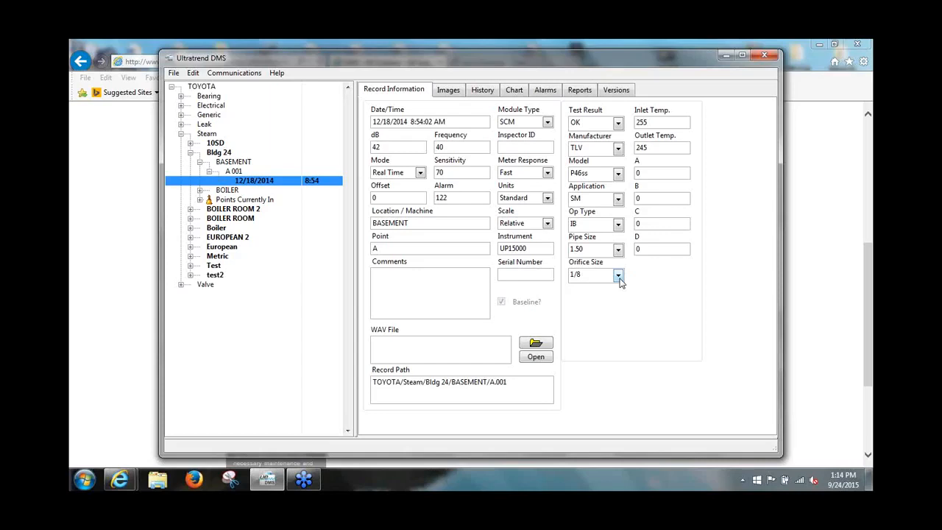
left_click(618, 276)
left_click(620, 275)
- Start a Steam Report for Bldg 24, saved to the Desktop as an Excel workbook named Webinar Steam
left_click(201, 163)
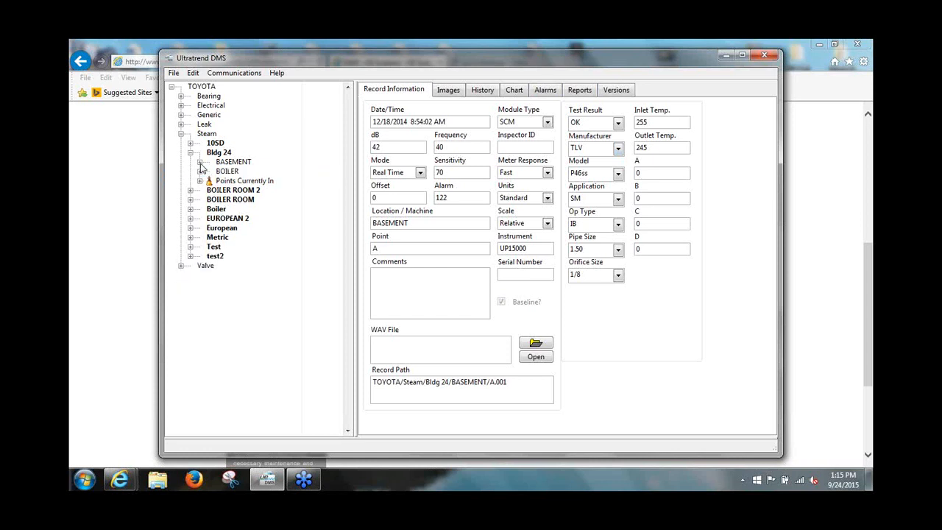
left_click(218, 154)
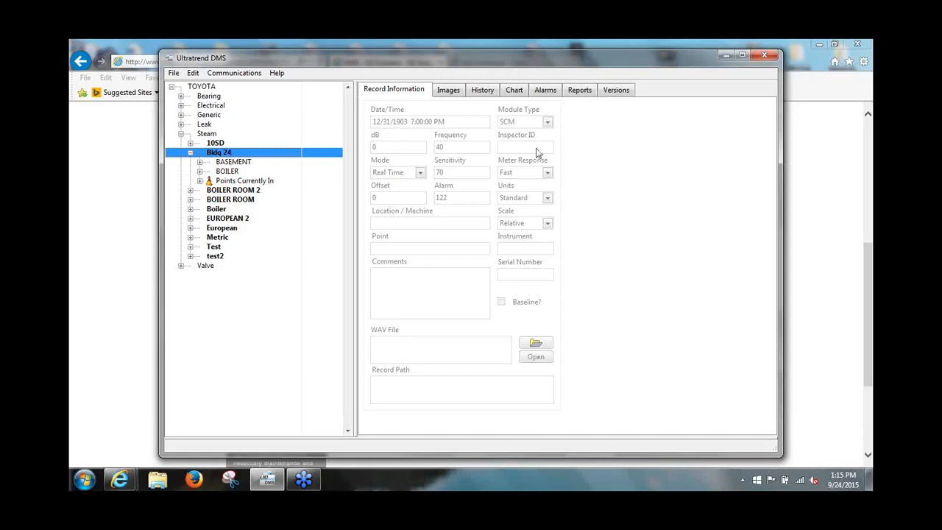
left_click(580, 92)
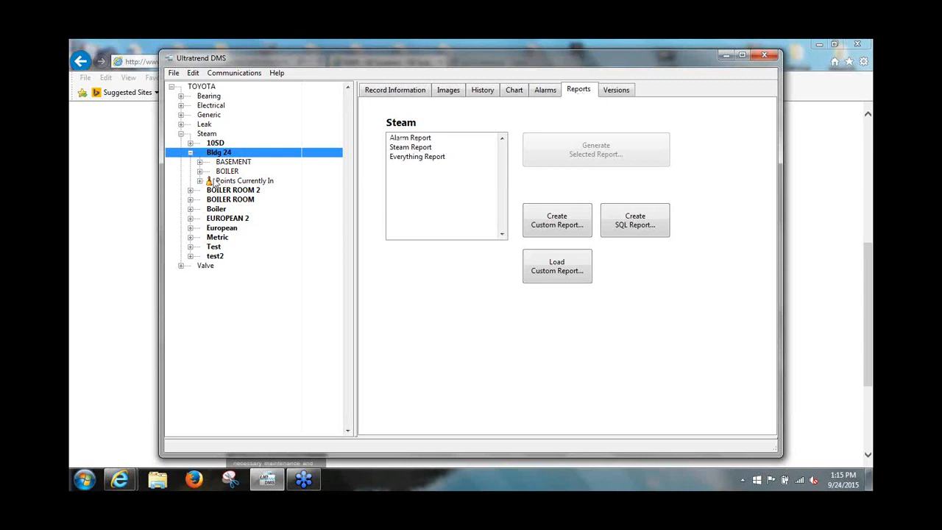
left_click(415, 149)
left_click(542, 158)
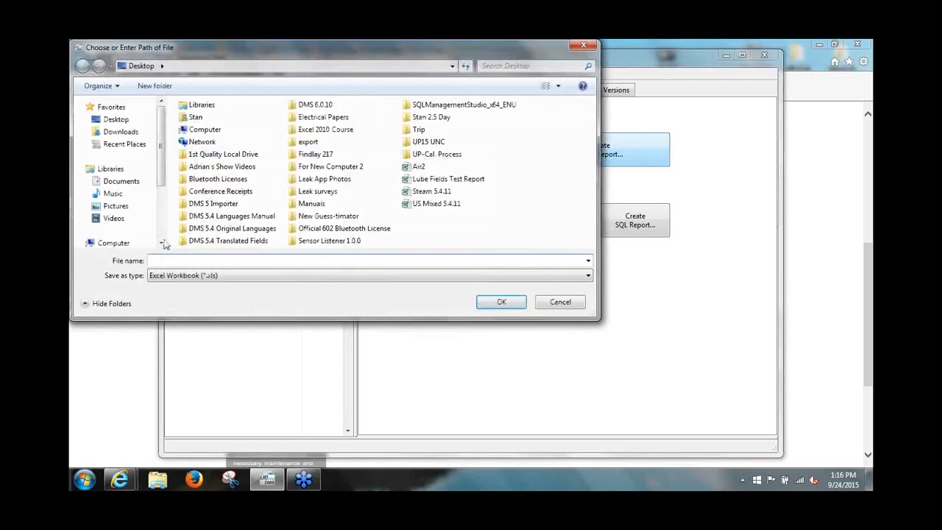
type("Webinar Steam")
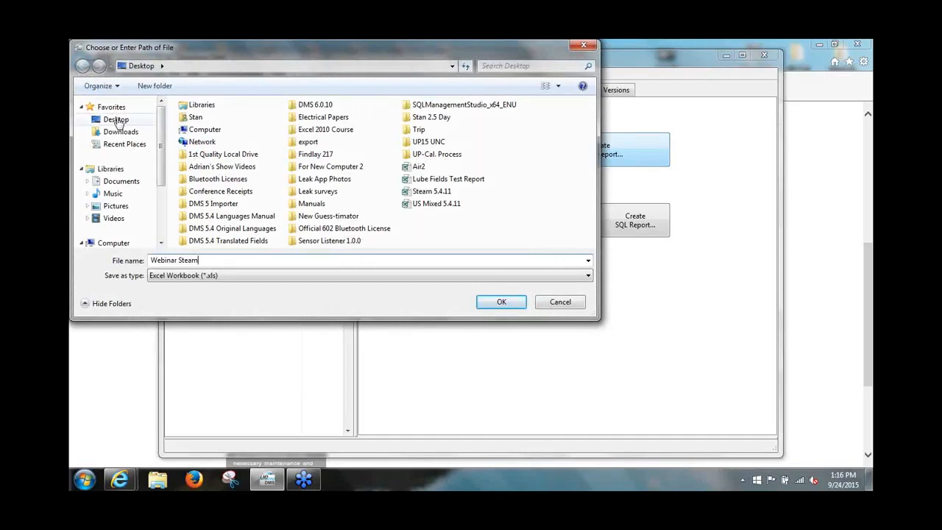
left_click(116, 121)
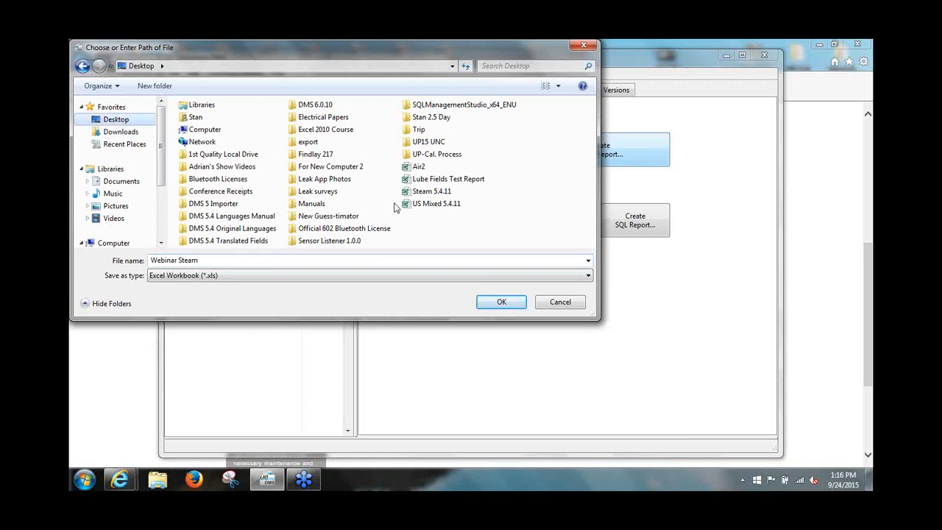
left_click(500, 303)
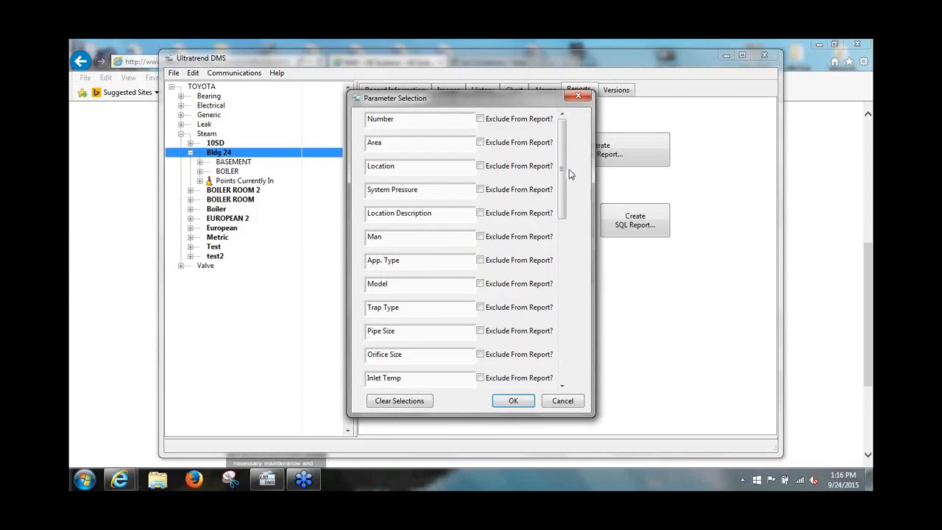
- Review the report parameters, keep all of them included, and generate the report
left_click_drag(563, 184, 571, 153)
left_click(518, 402)
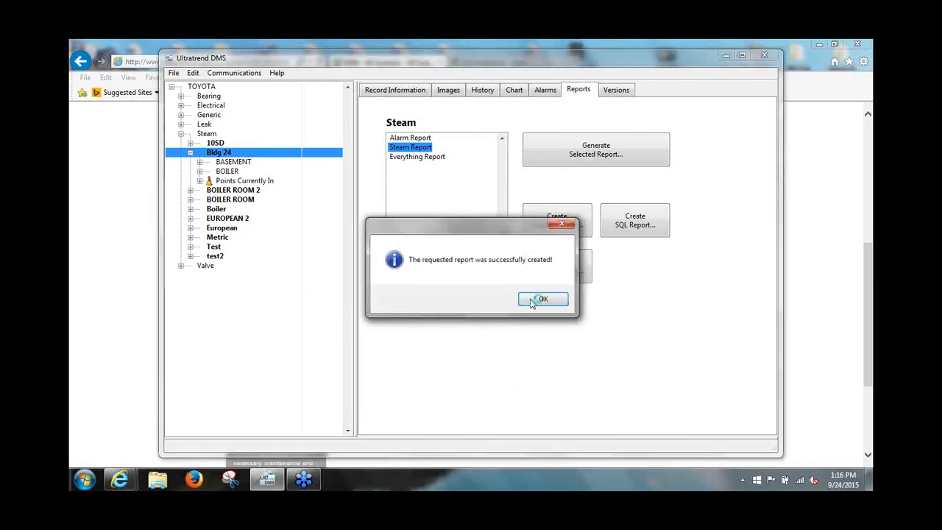
left_click(536, 301)
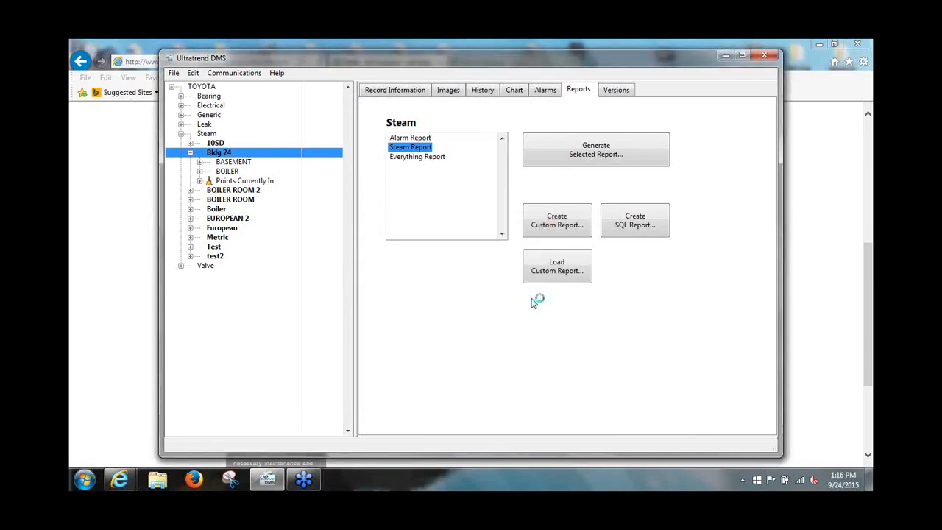
- Minimize the open windows and open the Webinar Steam workbook from the desktop in Excel
left_click(726, 57)
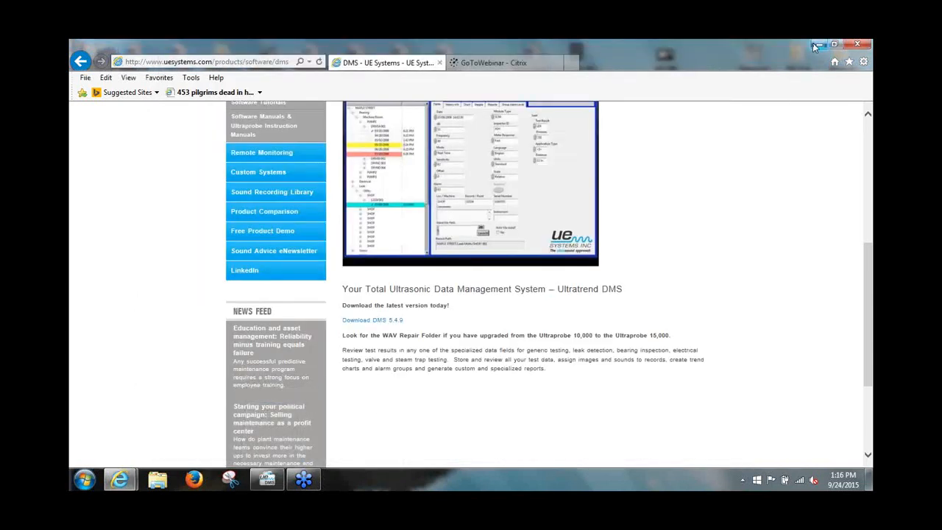
left_click(815, 46)
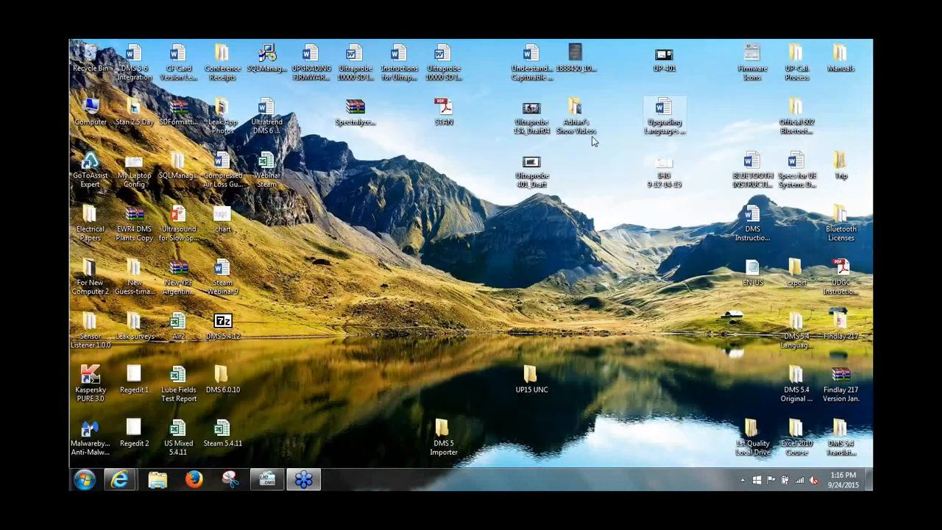
double_click(275, 171)
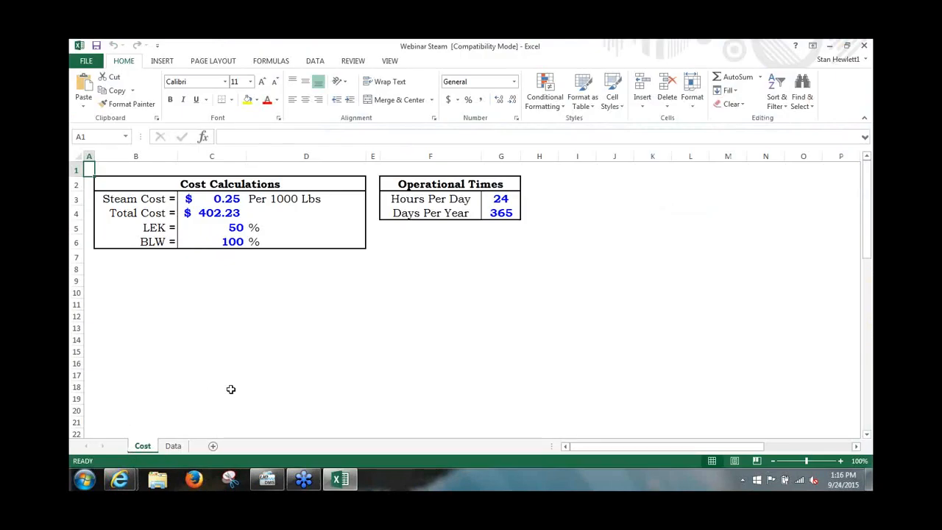
- Set the Steam Cost per 1000 lbs to 10.00 and widen column C to fit the Total Cost
left_click(238, 199)
double_click(238, 197)
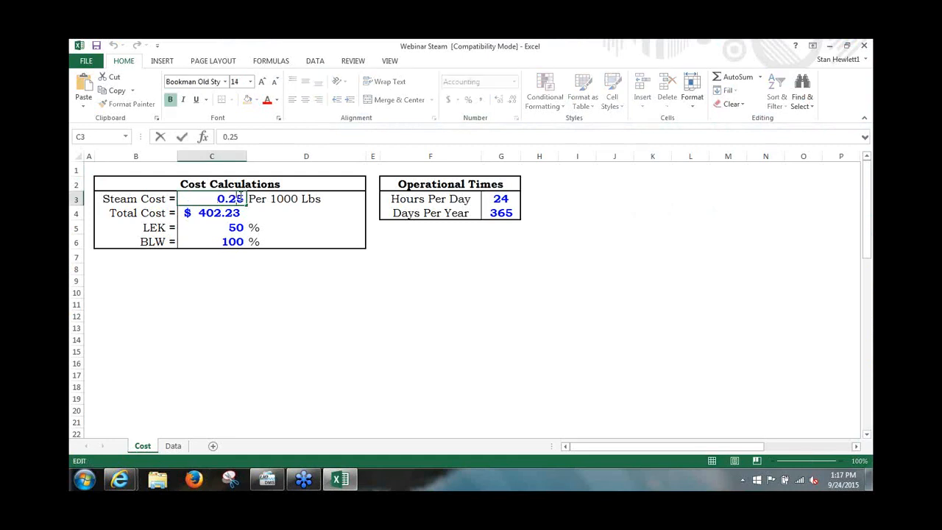
key("BackSpace")
key("BackSpace")
key("BackSpace")
key("BackSpace")
type("10.00")
key("Return")
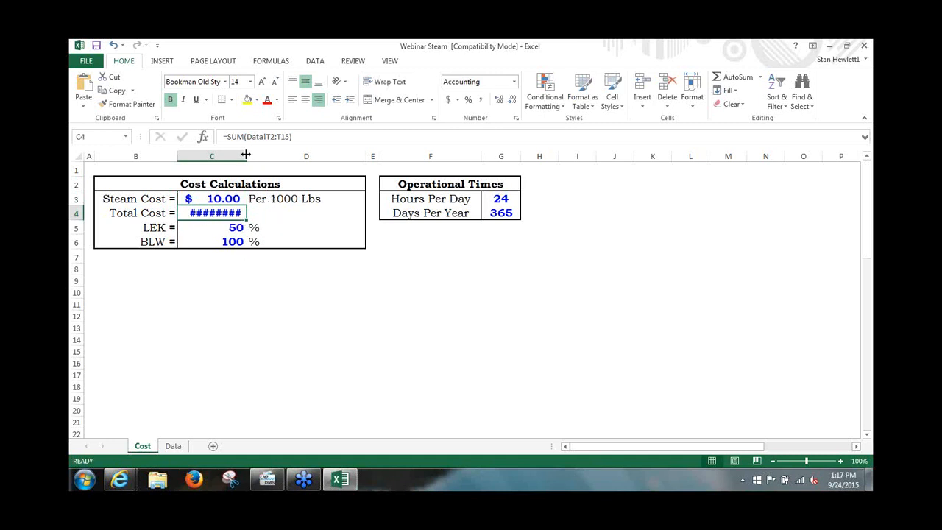
left_click_drag(246, 154, 283, 154)
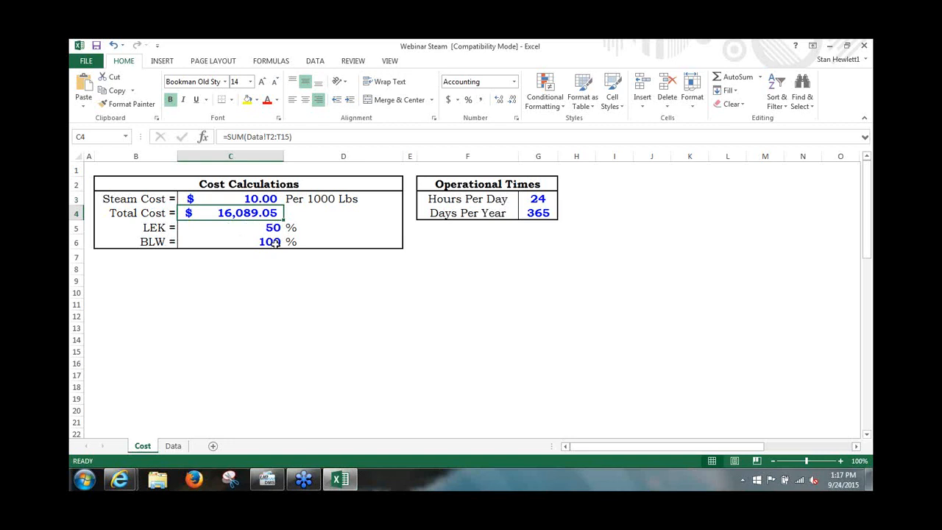
- Set the BLW percentage to 80 and the LEK percentage to 40 in the cost calculations
left_click(273, 244)
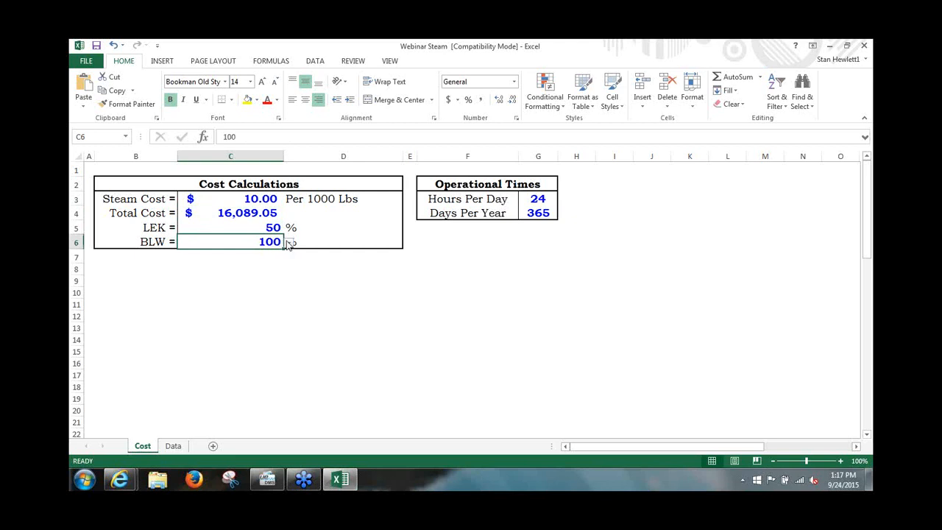
left_click(289, 243)
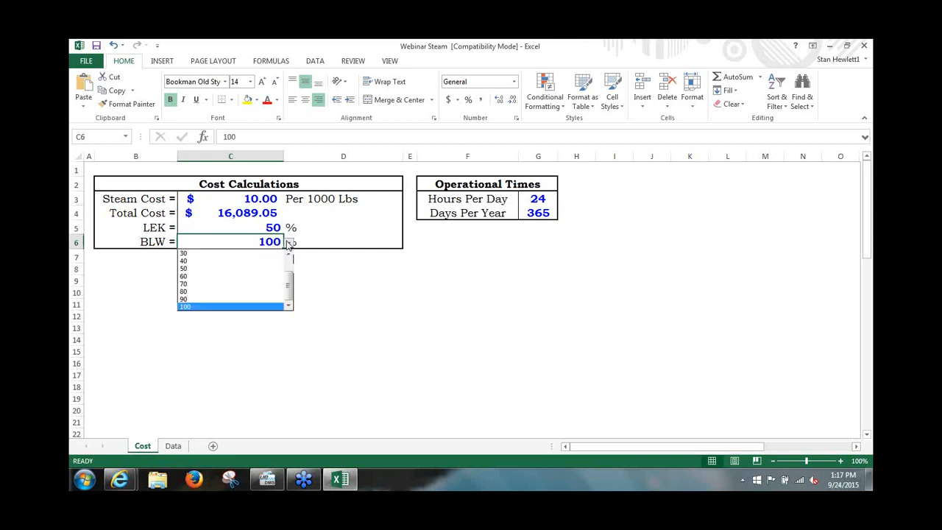
left_click(184, 291)
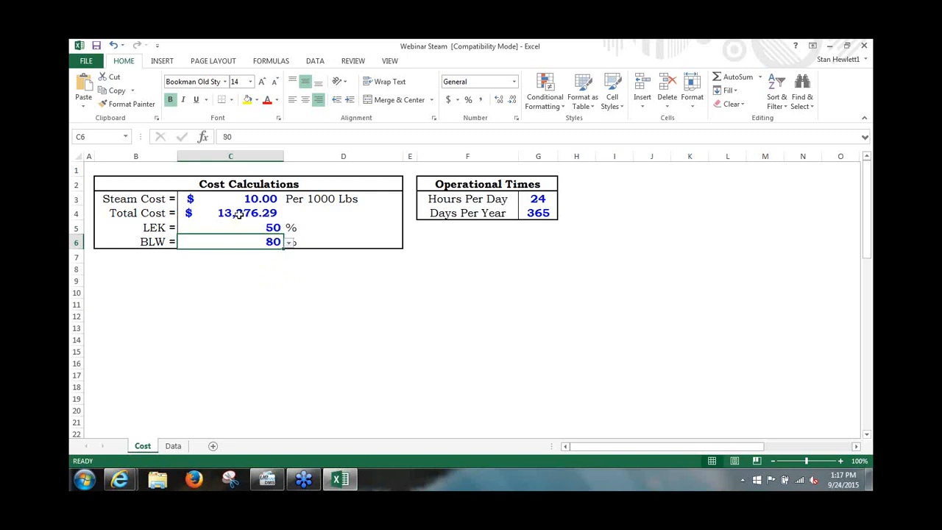
left_click(274, 228)
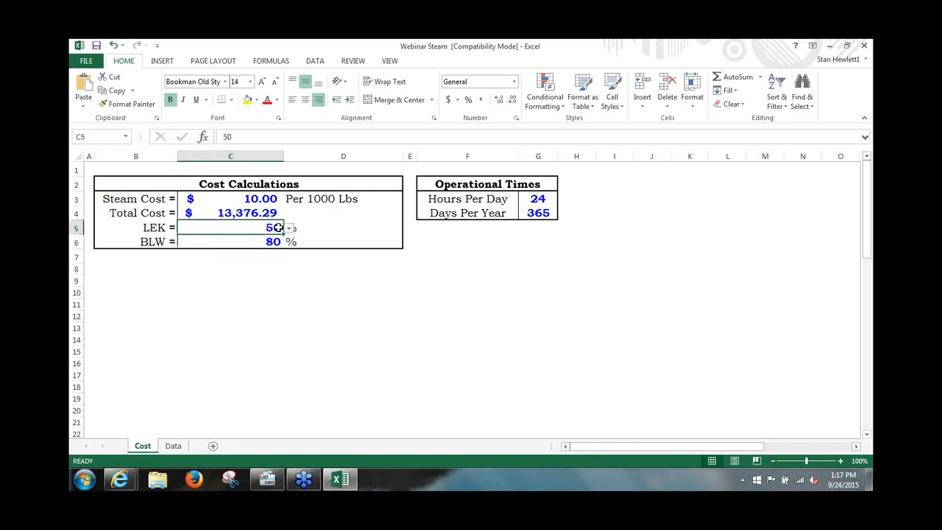
left_click(290, 230)
mouse_move(288, 266)
left_mouse_down()
mouse_move(287, 252)
mouse_move(288, 267)
left_mouse_up()
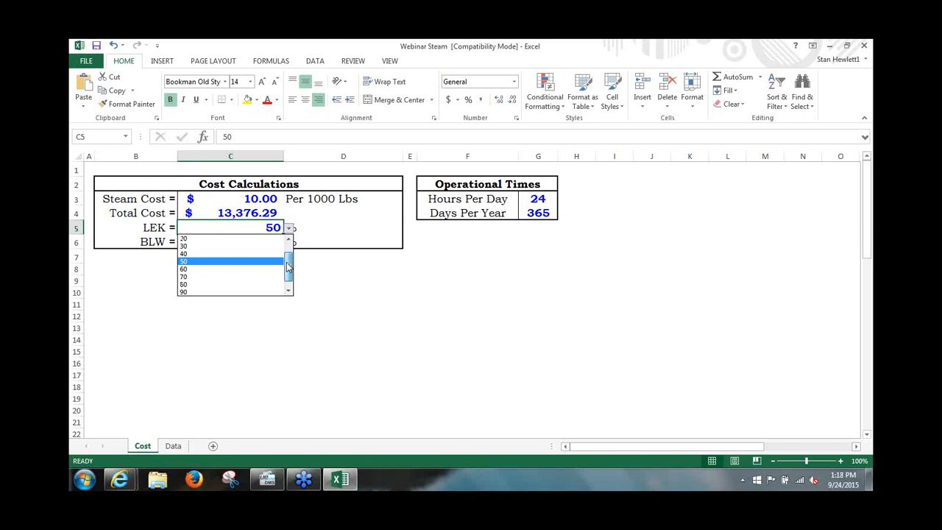
left_click(215, 254)
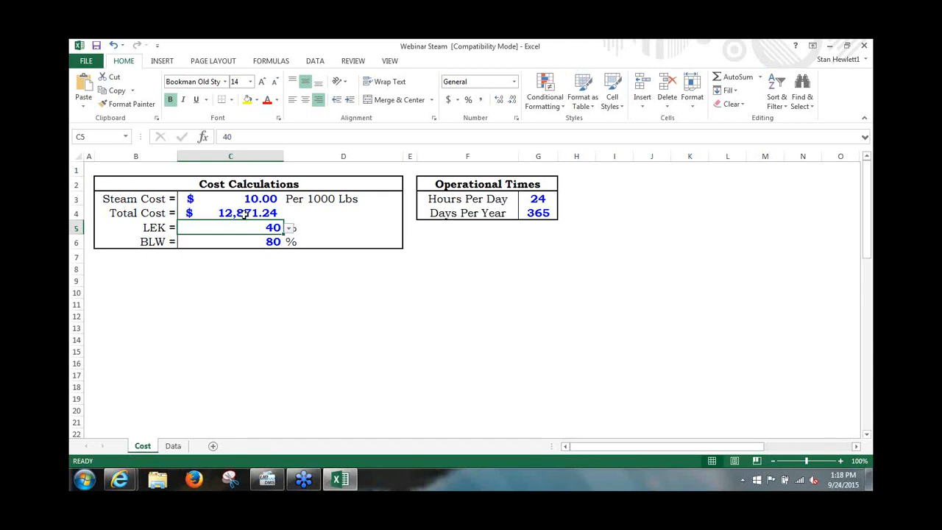
- Widen the Cost column on the Data sheet so its amounts fit
left_click(173, 446)
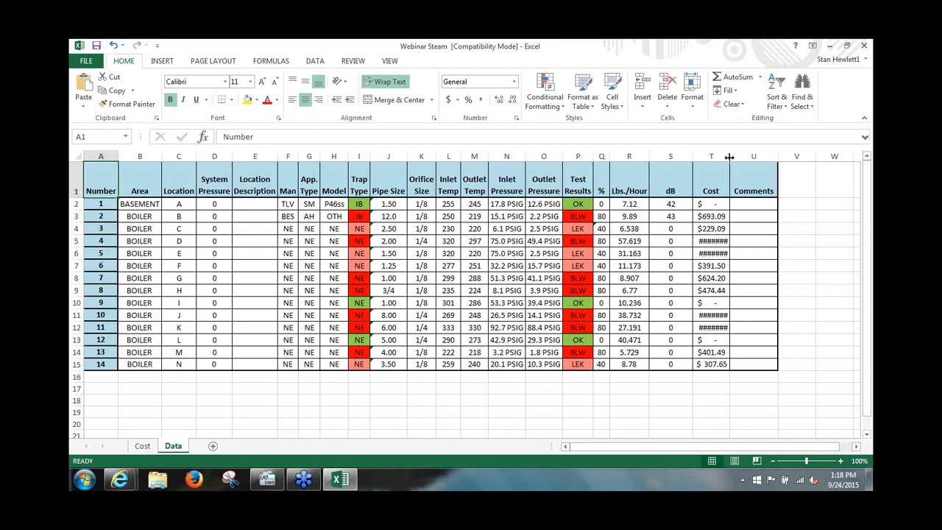
left_click_drag(730, 156, 754, 157)
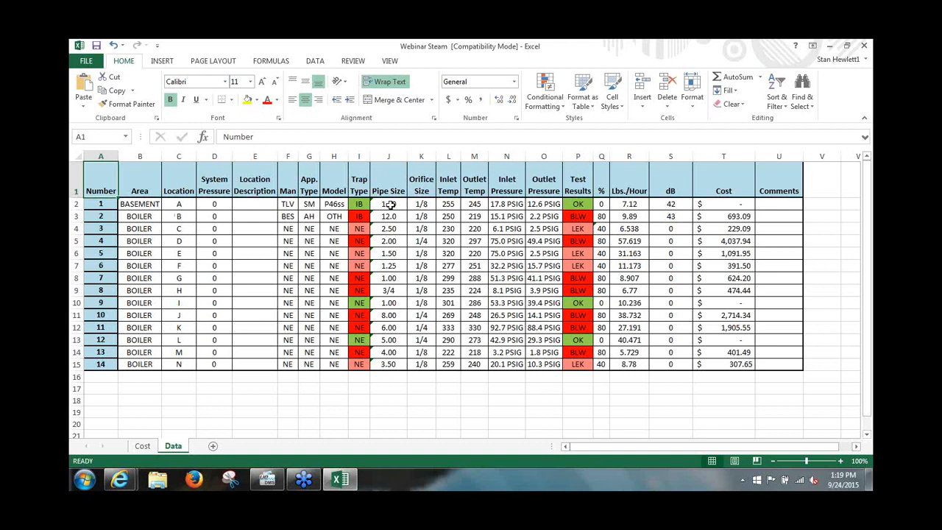
- Close the Webinar Steam workbook and return to Ultratrend DMS
left_click(77, 205)
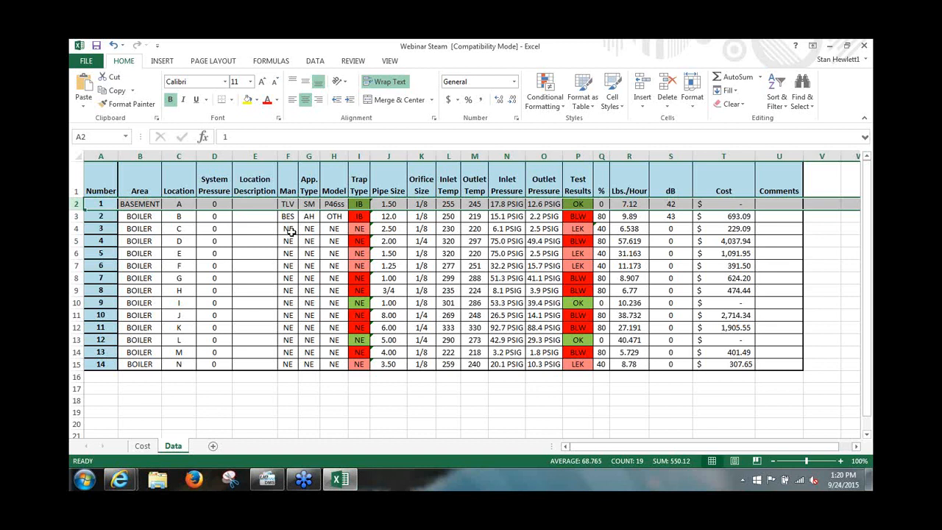
left_click(867, 47)
left_click(436, 275)
left_click(510, 335)
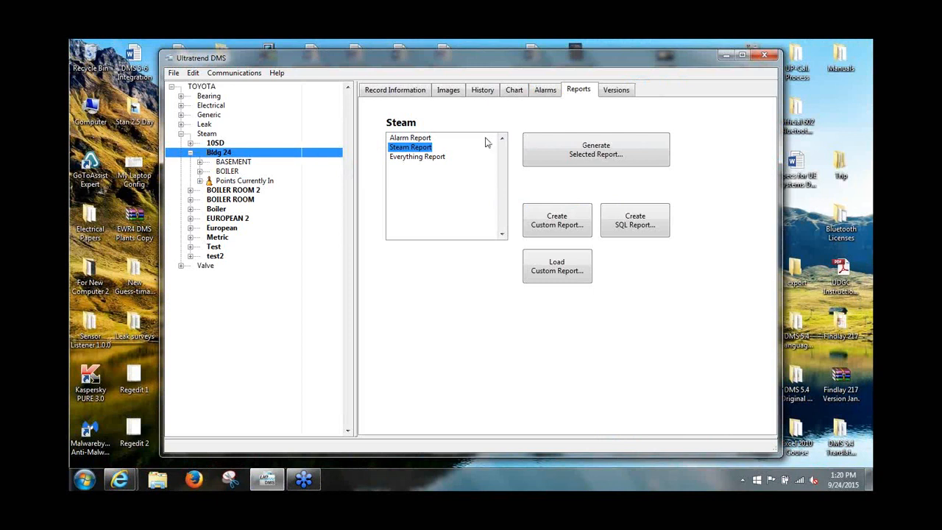
- Generate the Steam Report for Bldg 24 as an Excel workbook on the desktop named Mod. web Steam
left_click(617, 161)
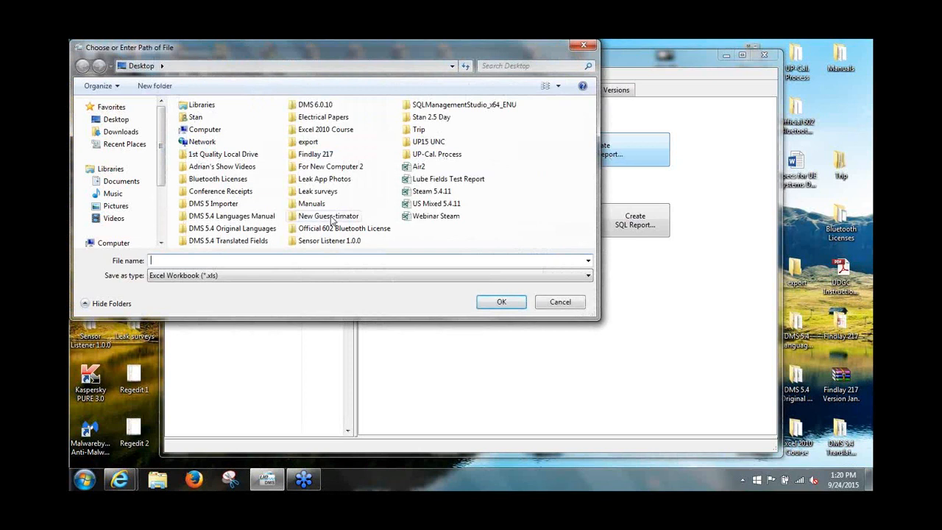
left_click(114, 121)
left_click(173, 259)
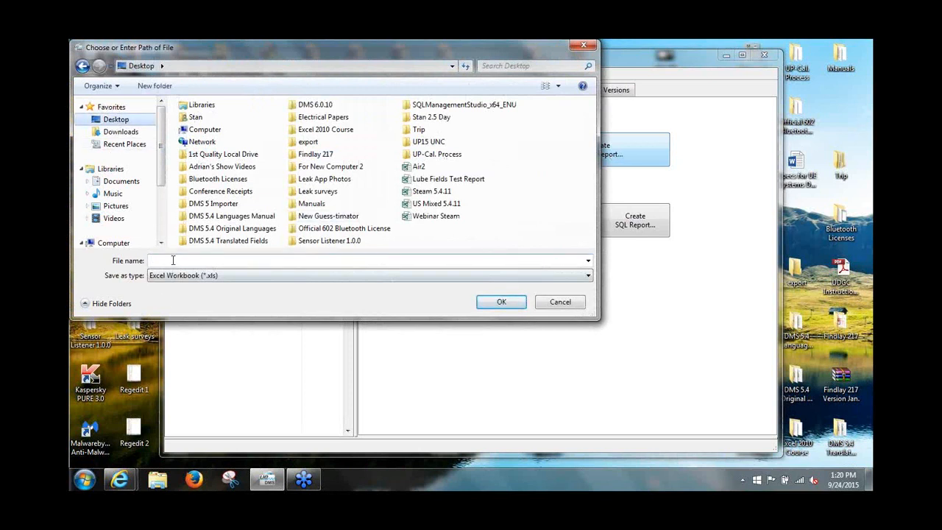
type("Mod. web Steam")
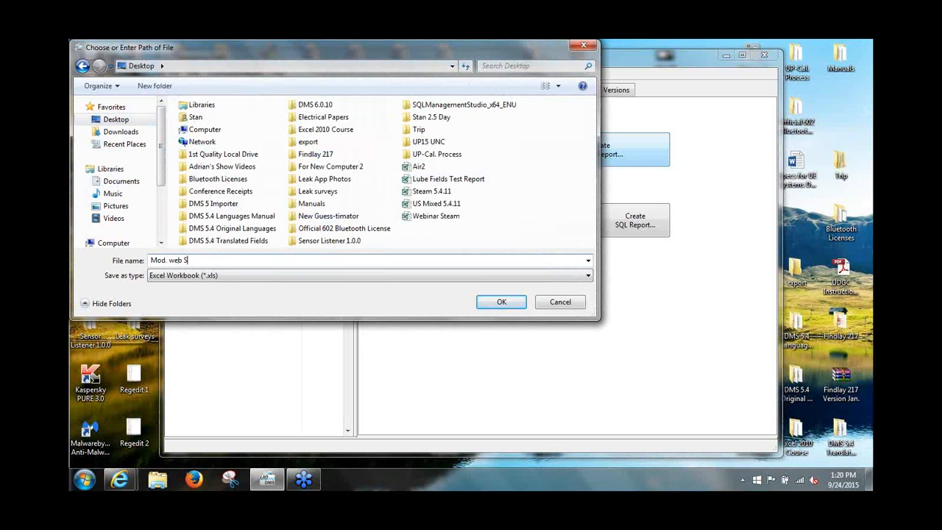
left_click(500, 302)
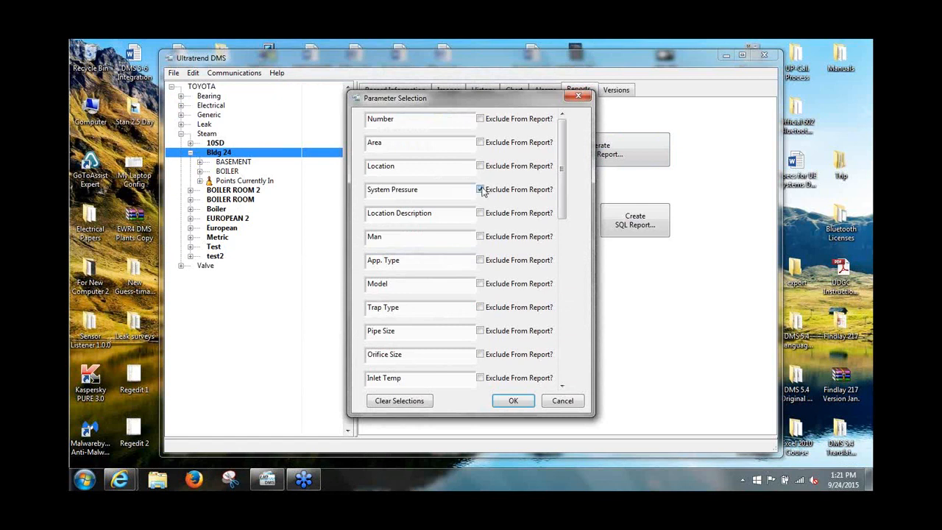
- Exclude the Area, Location, System Pressure, Location Description and Man parameters from the report
left_click(480, 142)
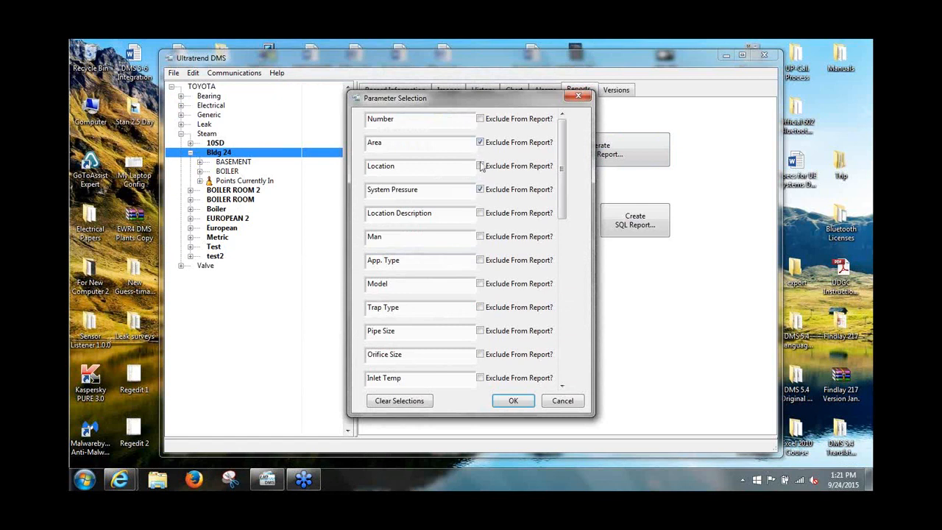
left_click(480, 213)
left_click(479, 237)
- Exclude the dB and Comments parameters as well and create the report
left_click_drag(564, 218, 567, 301)
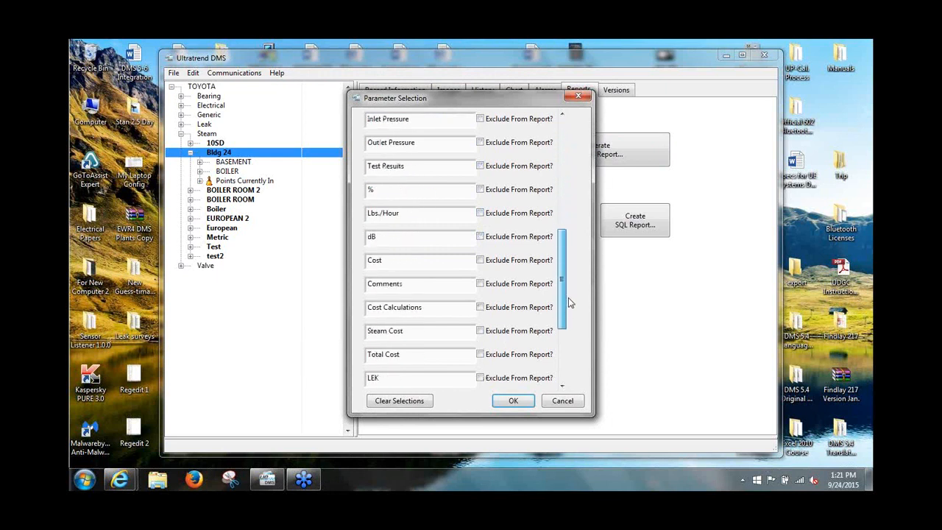
left_click(480, 237)
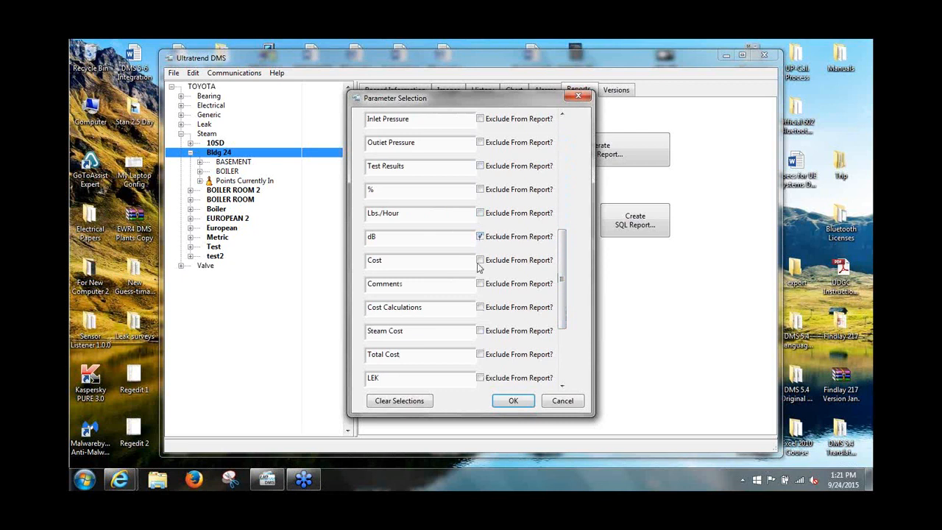
left_click(480, 284)
left_click(514, 401)
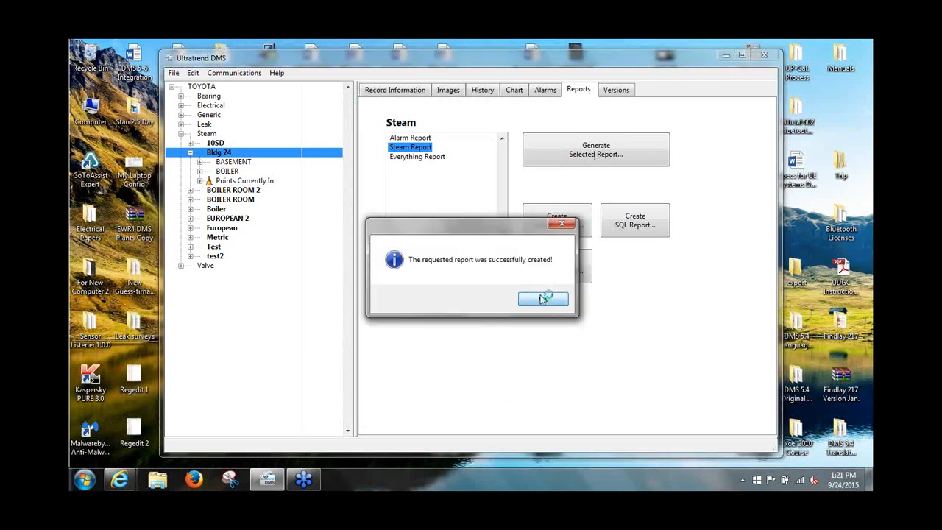
left_click(543, 298)
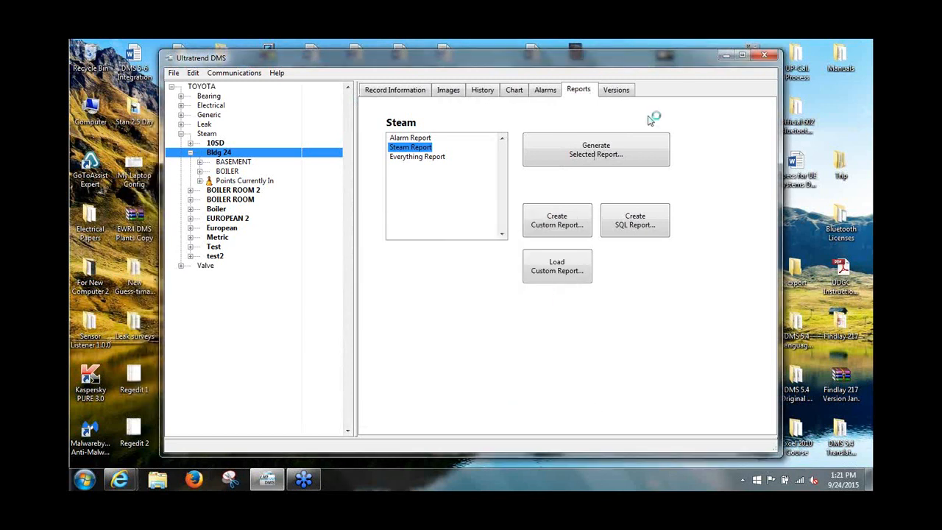
- Minimize Ultratrend DMS and open the Mod. web Steam workbook from the desktop in Excel
left_click(725, 59)
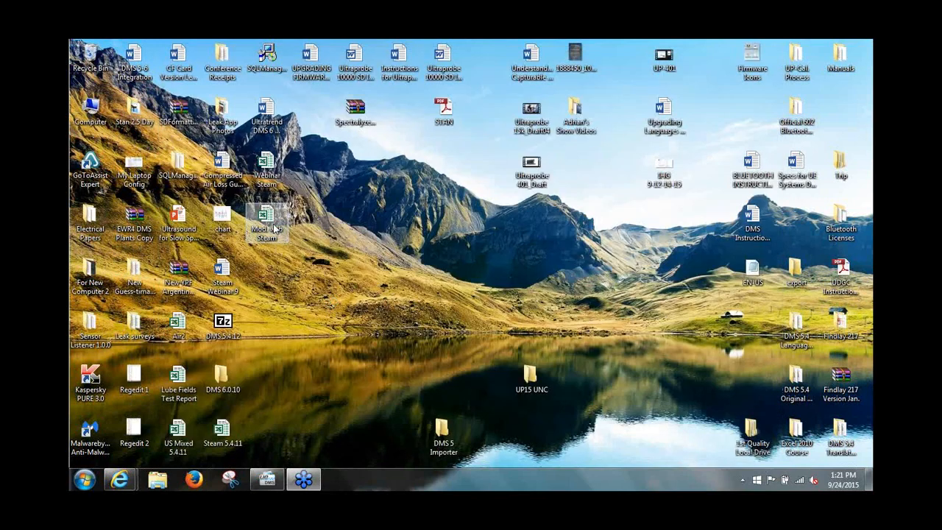
double_click(274, 229)
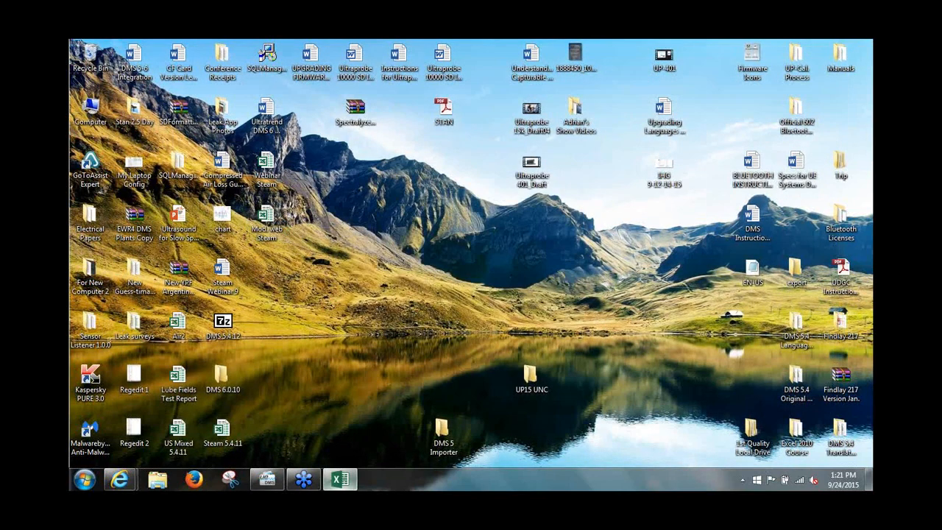
left_click(347, 483)
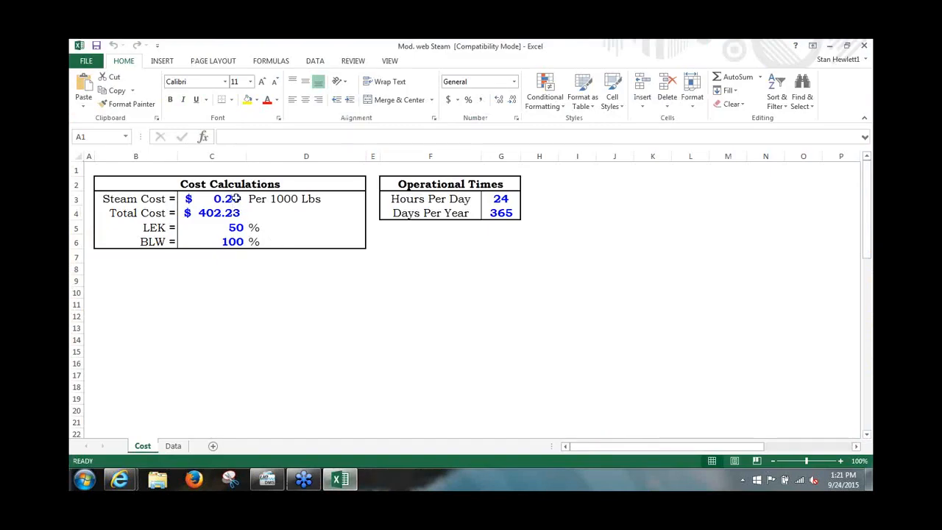
- Set the Steam Cost per 1000 Lbs to 10.00 and widen column C so the Total Cost fits
double_click(237, 197)
key("BackSpace")
key("BackSpace")
key("BackSpace")
key("BackSpace")
type("10")
key("ctrl+Return")
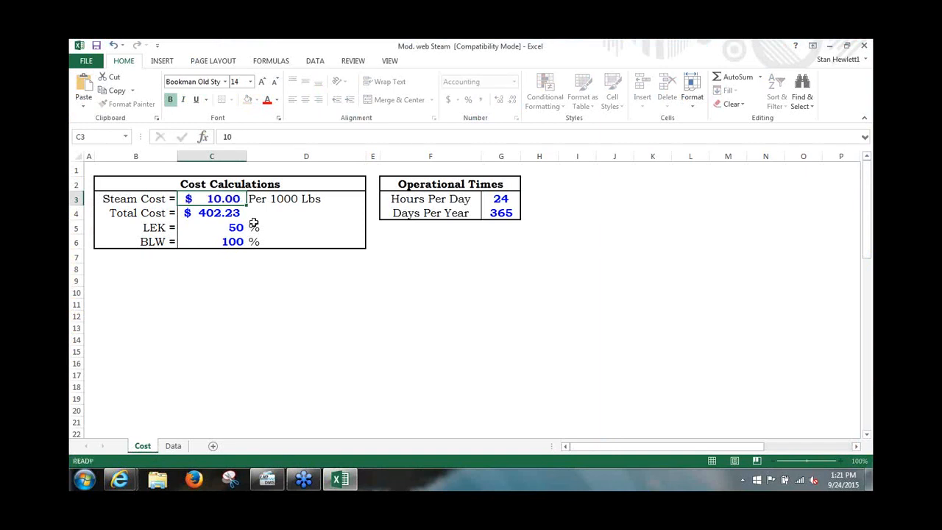
left_click_drag(248, 156, 286, 163)
- Set the BLW percentage to 80 and the LEK percentage to 40 in the Mod. web Steam cost calculations
left_click(279, 243)
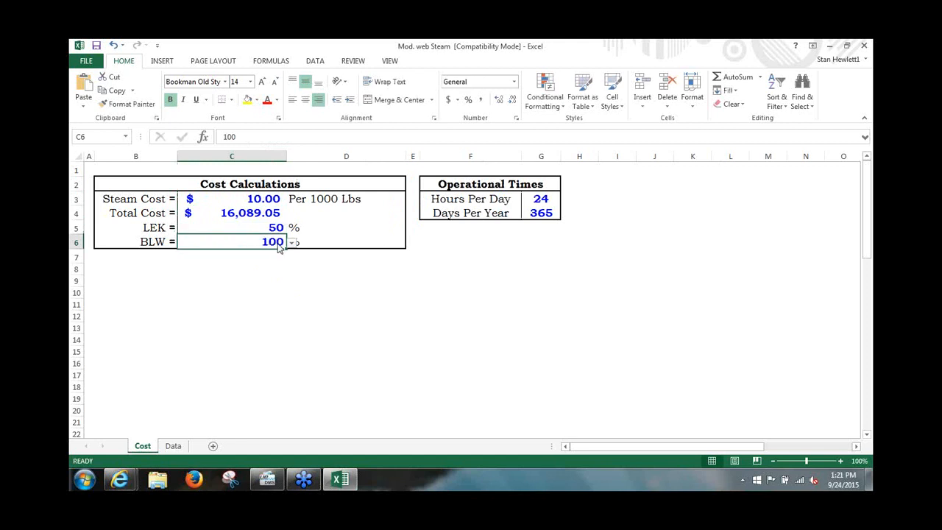
left_click(293, 244)
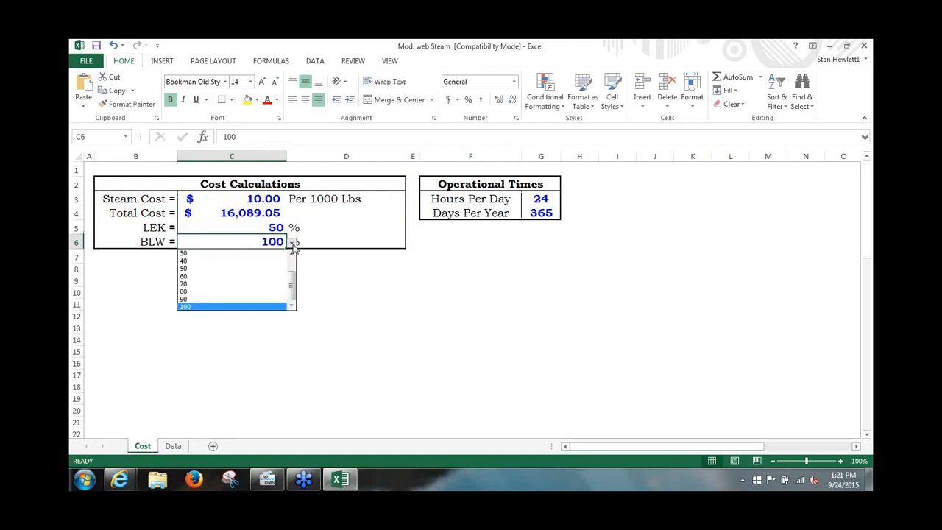
left_click(213, 292)
left_click(276, 228)
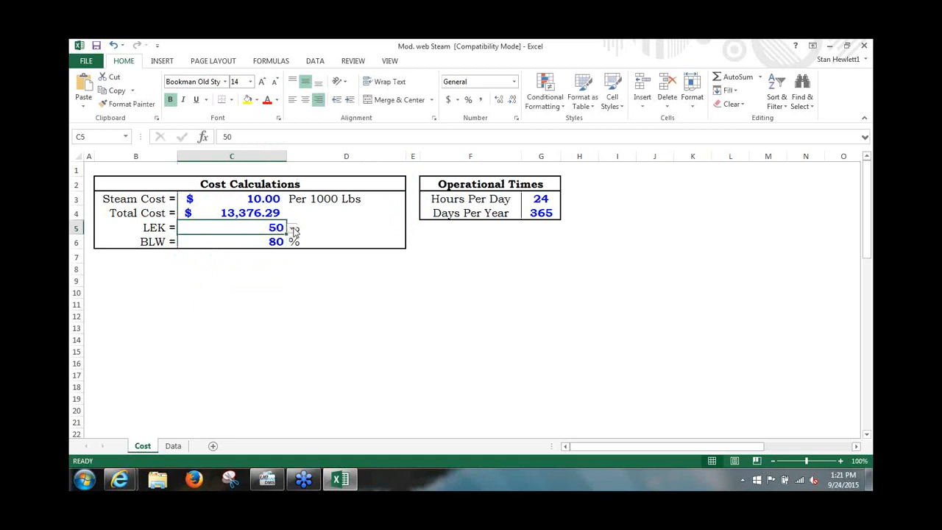
left_click(292, 229)
left_click(225, 252)
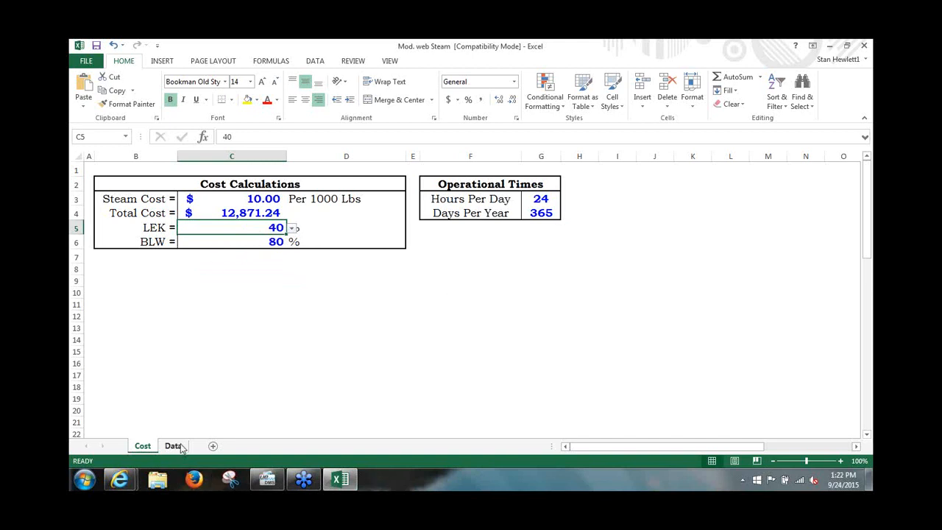
- Set the operational Days Per Year to 110
left_click(548, 214)
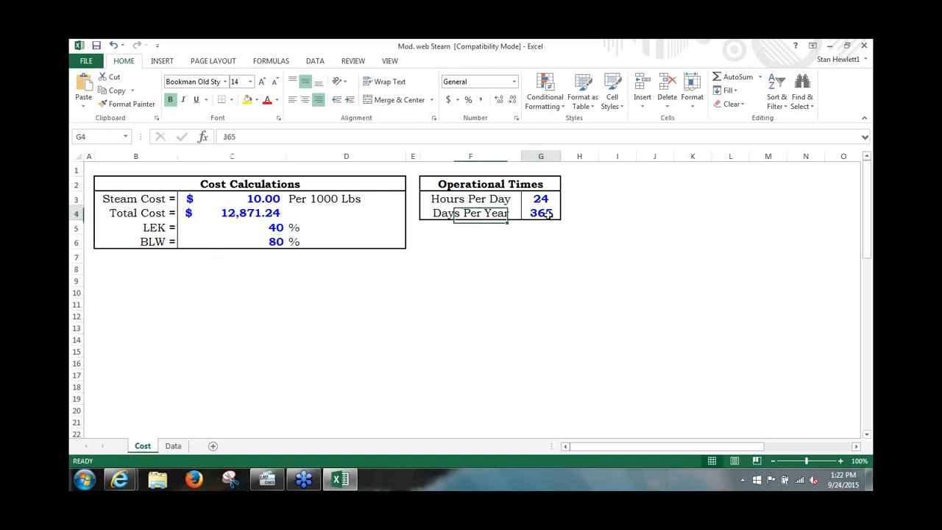
double_click(549, 214)
key("BackSpace")
key("BackSpace")
key("BackSpace")
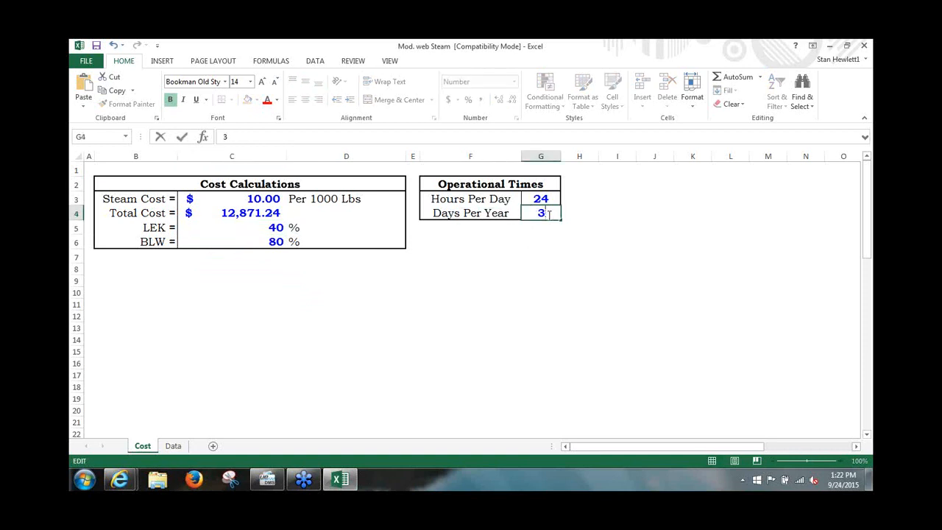
type("110")
key("Return")
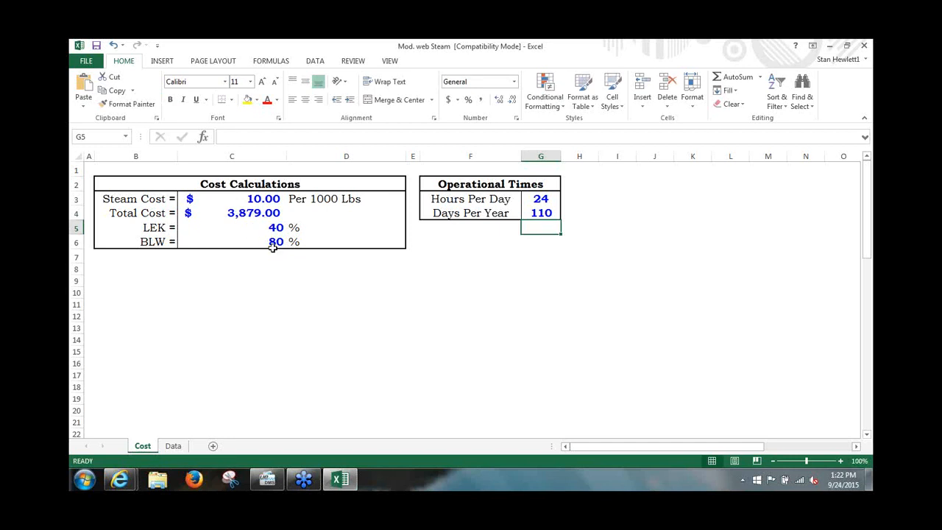
- Widen the Cost column on the Data sheet of Mod. web Steam so its amounts fit
left_click(173, 446)
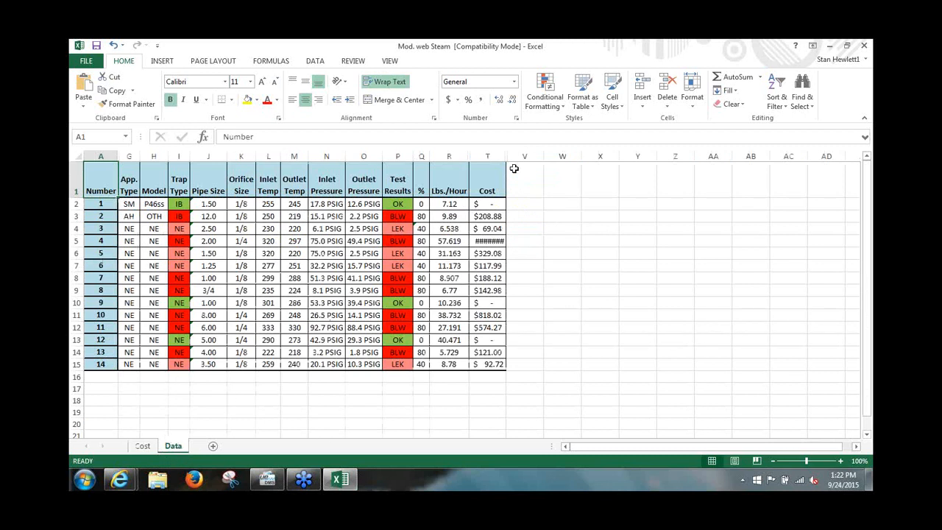
left_click_drag(506, 157, 527, 156)
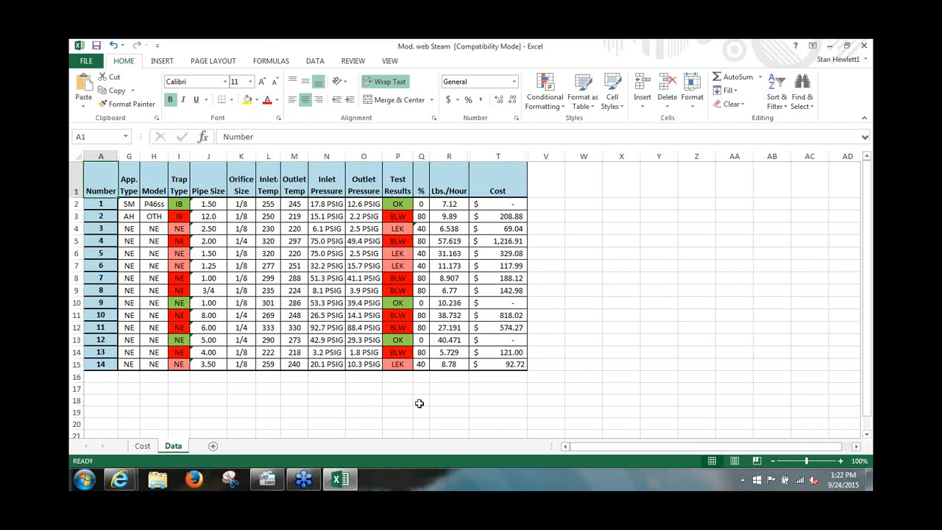
- Minimize Excel, switch to Ultratrend DMS and examine the dated records of TRAP 7 001 in BOILER ROOM 2 under Steam
mouse_move(343, 478)
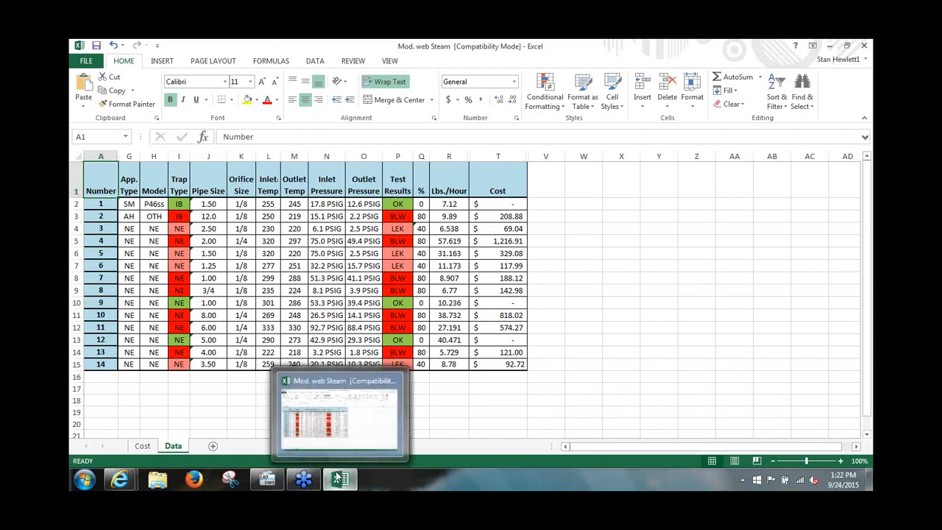
left_click(338, 479)
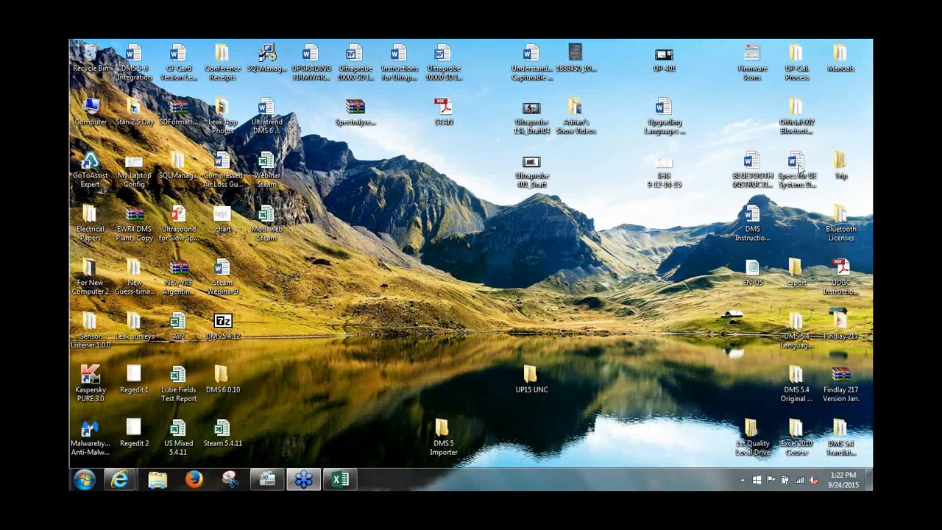
left_click(268, 480)
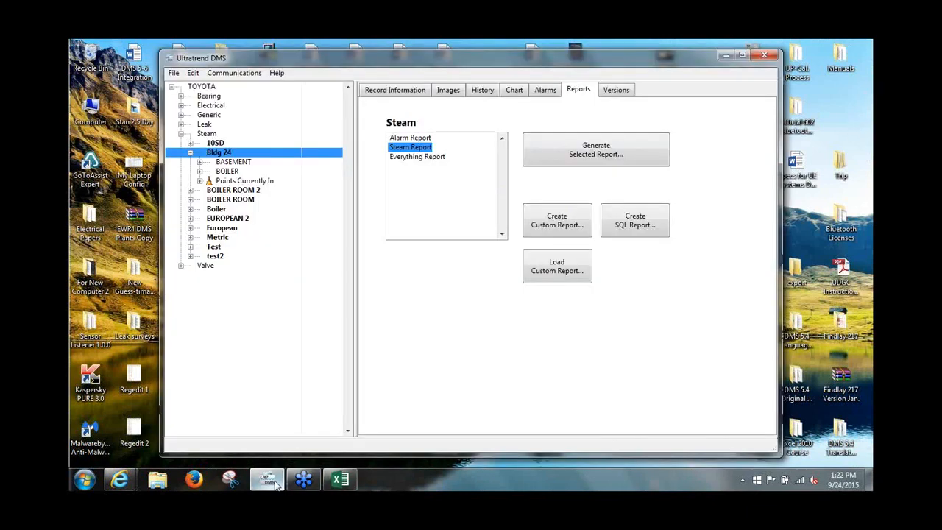
left_click(190, 152)
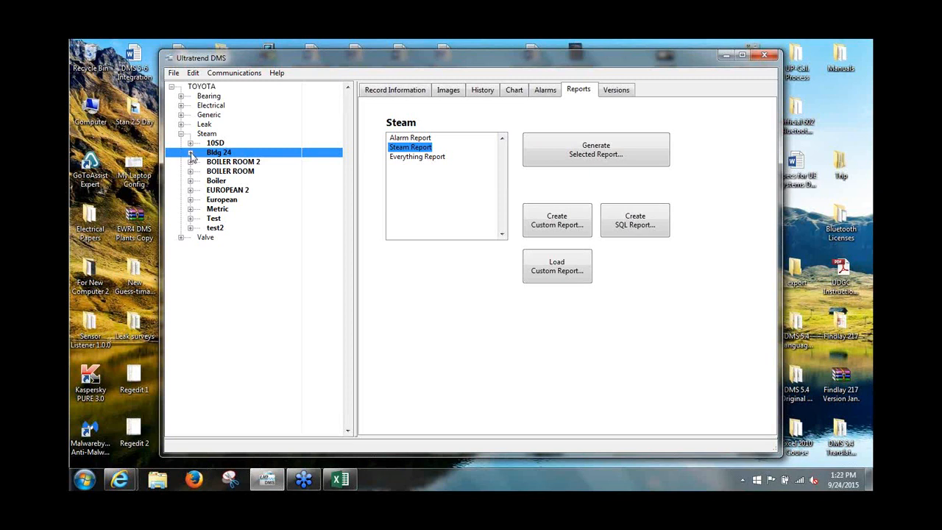
left_click(190, 152)
left_click(190, 152)
left_click(182, 134)
left_click(182, 134)
left_click(190, 161)
left_click(200, 171)
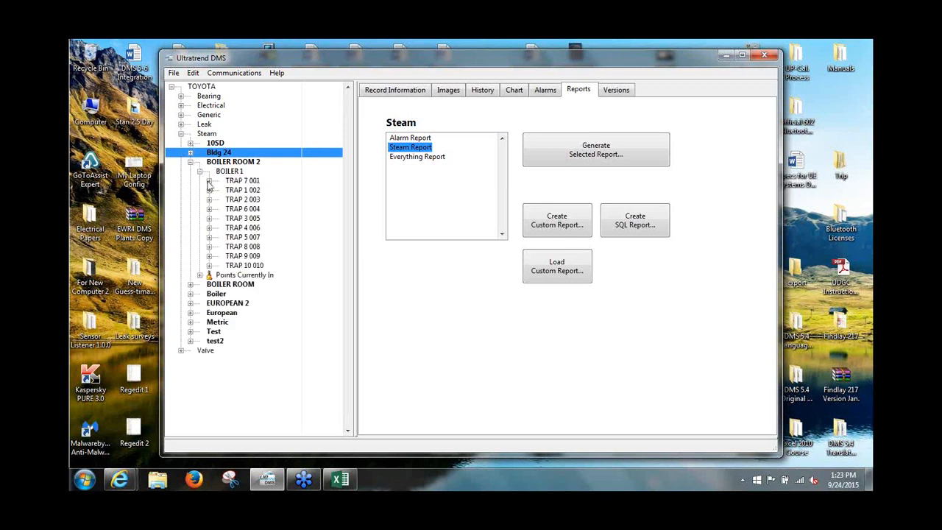
left_click(209, 180)
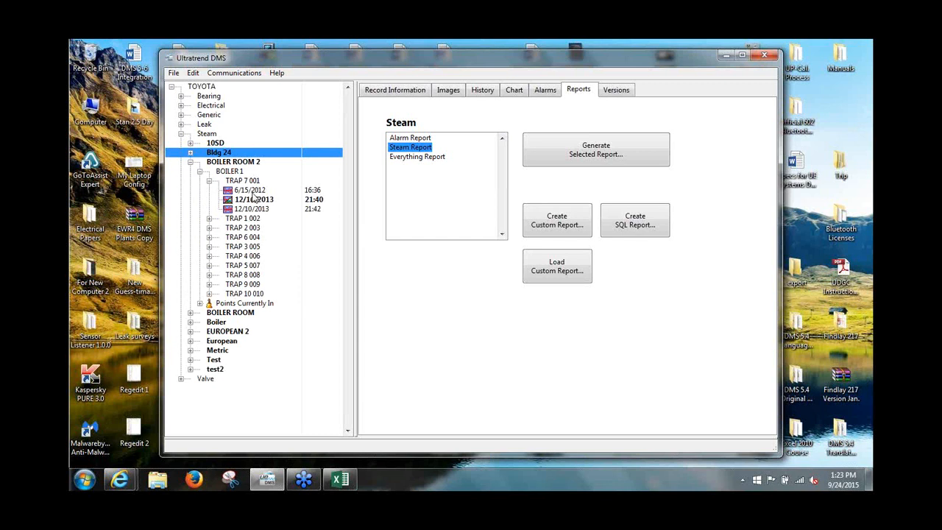
left_click(190, 161)
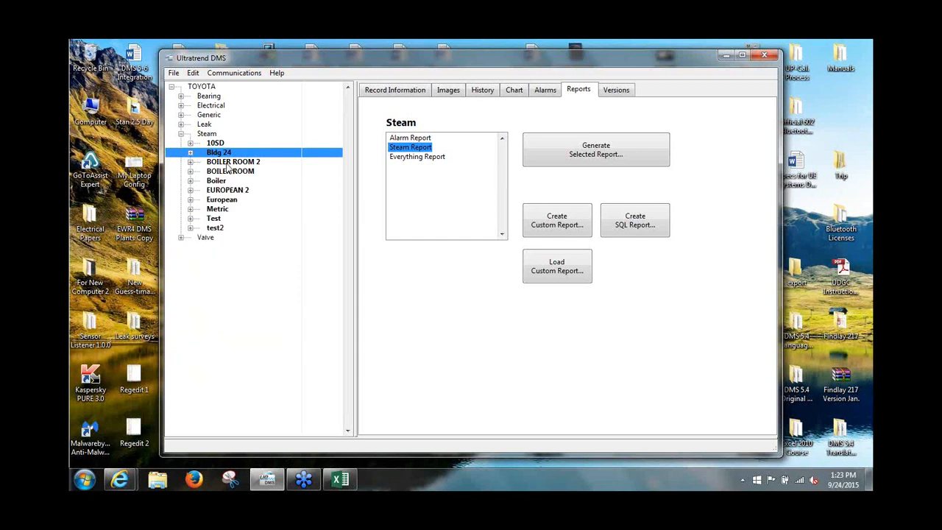
- Generate the Steam Report for BOILER ROOM 2 as an Excel workbook named Steam Test on the Desktop
left_click(226, 163)
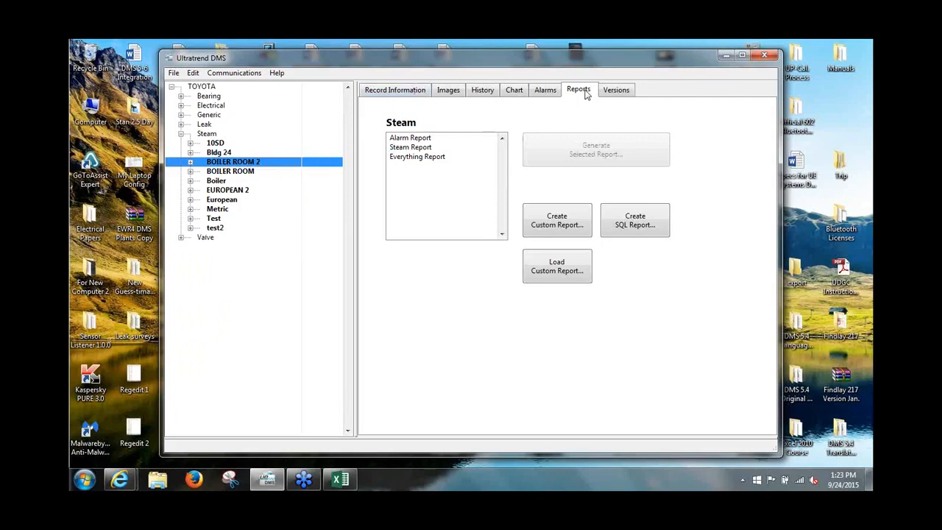
left_click(406, 147)
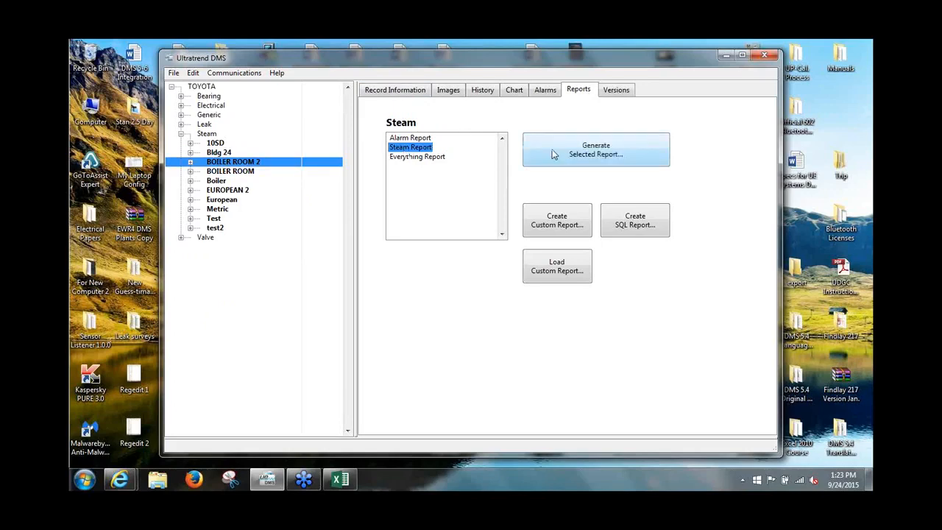
left_click(593, 154)
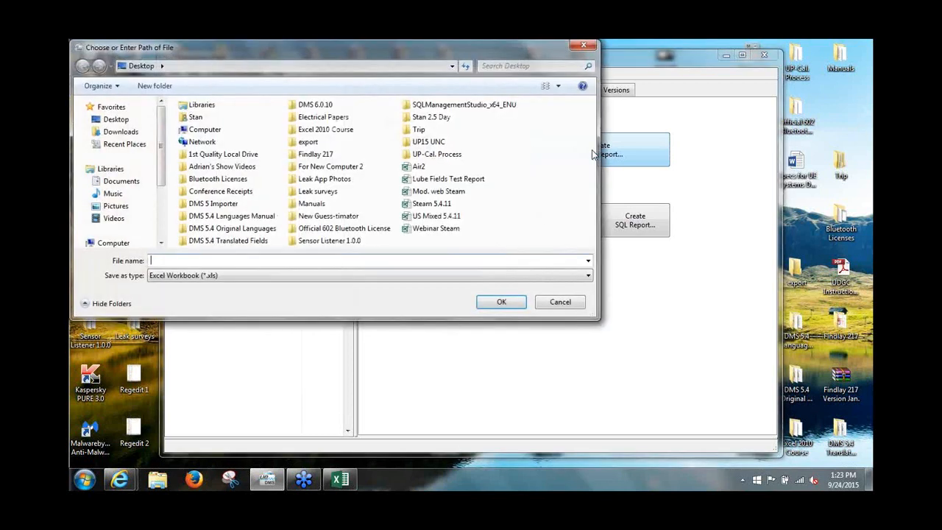
left_click(114, 120)
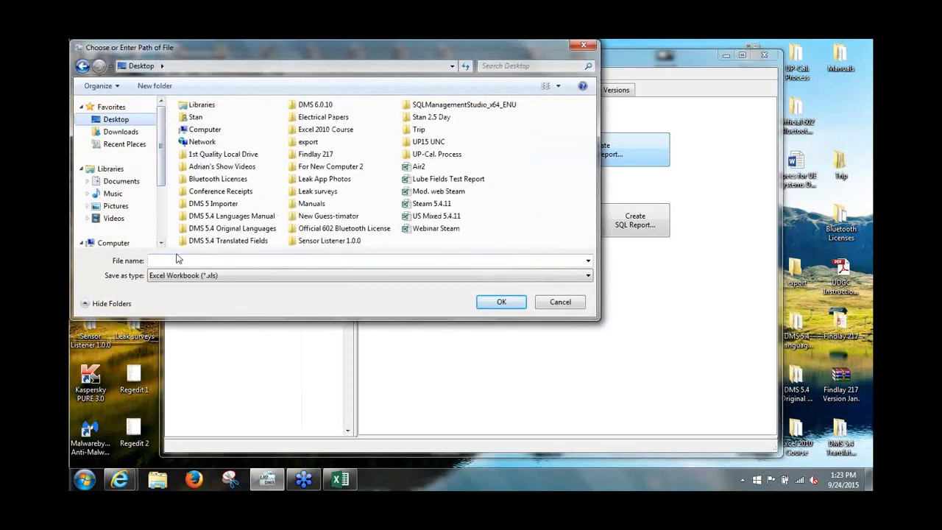
left_click(179, 259)
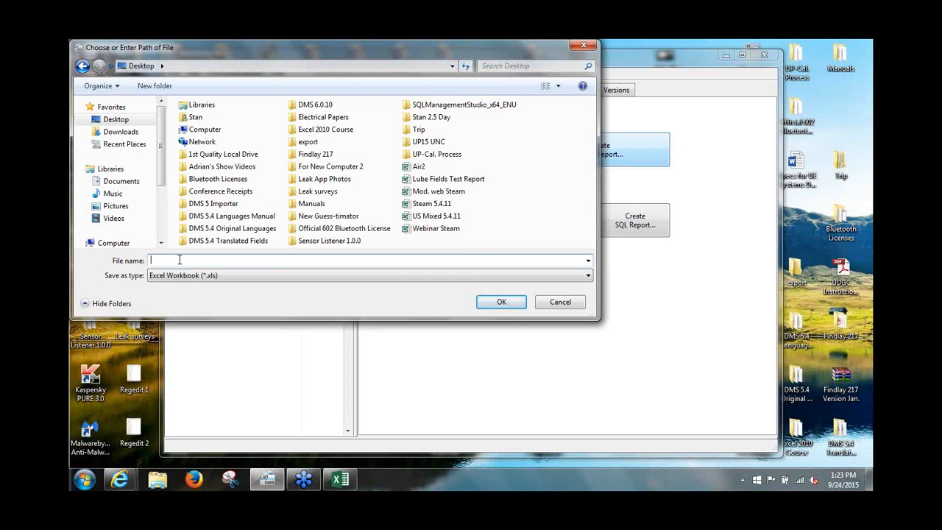
type("Steam Test")
left_click(501, 302)
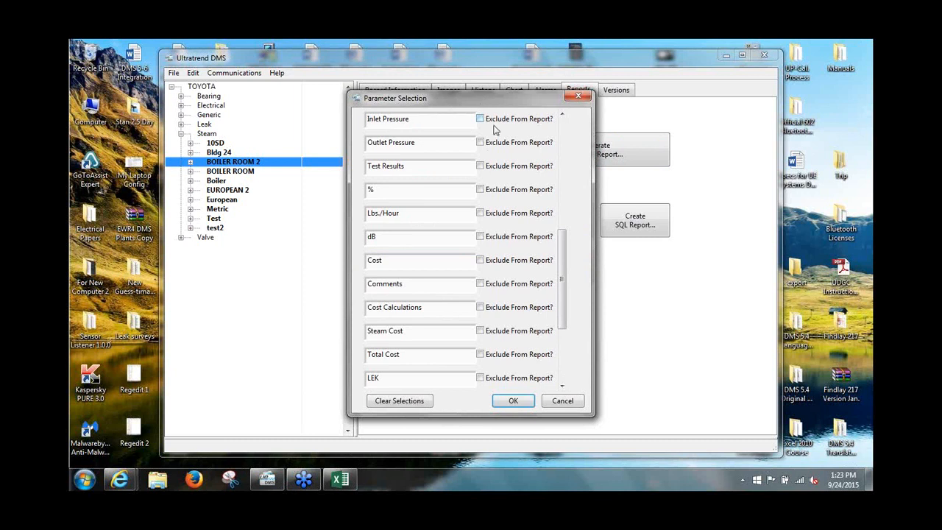
- Exclude System Pressure, Location Description and Man from the report parameters and finish creating the report
left_click_drag(563, 246, 565, 127)
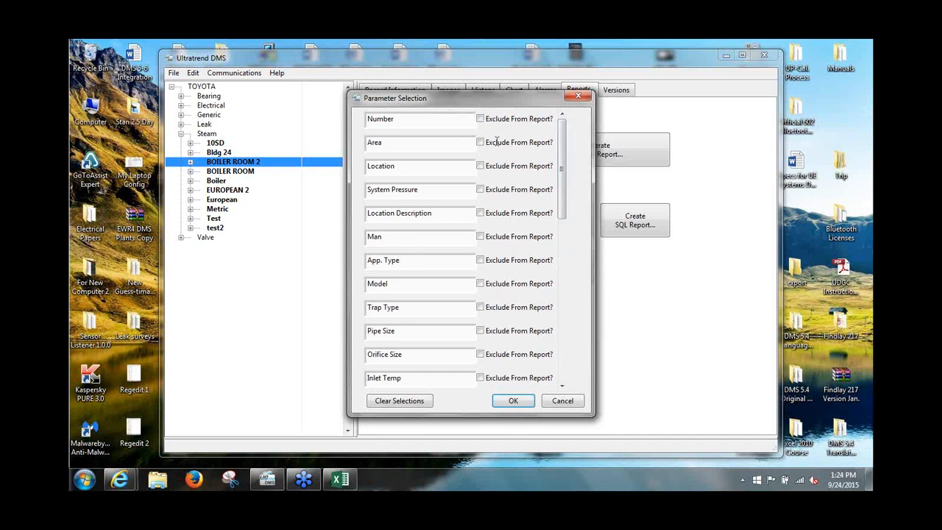
left_click(481, 213)
left_click(481, 237)
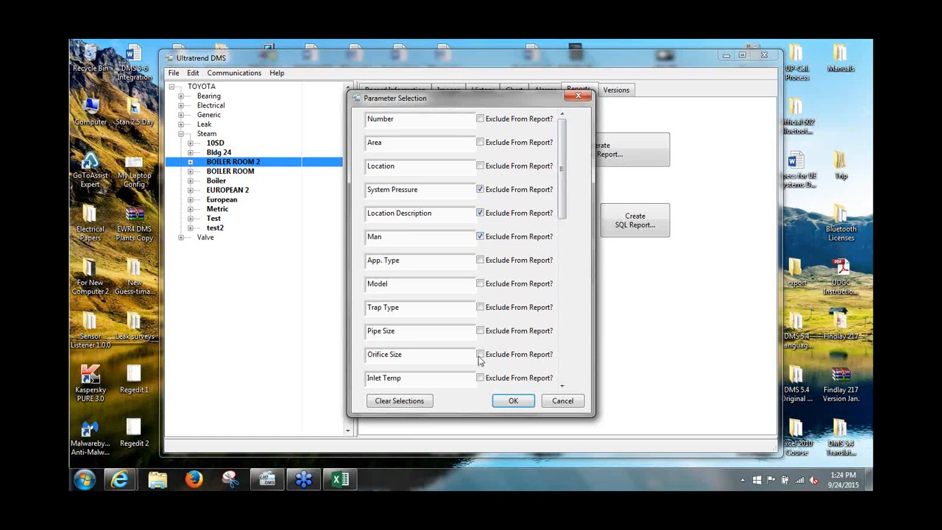
left_click(514, 402)
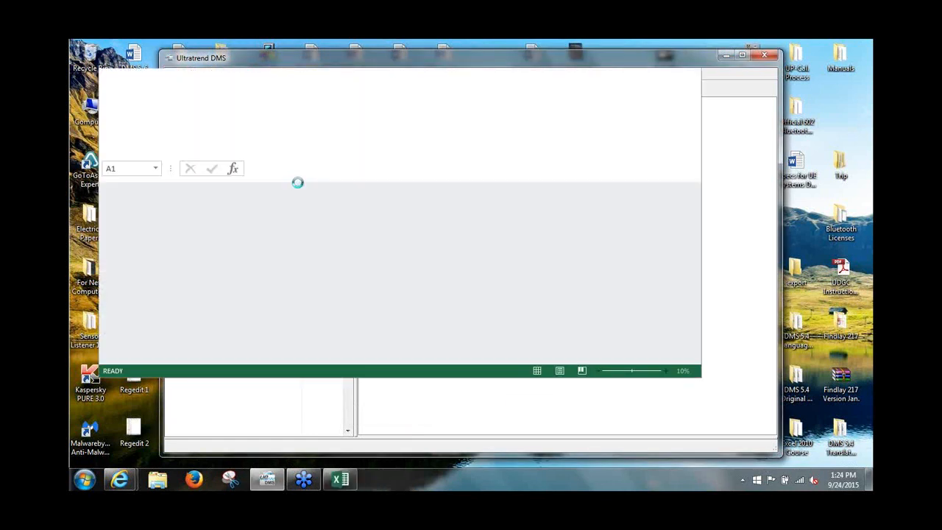
left_click(549, 302)
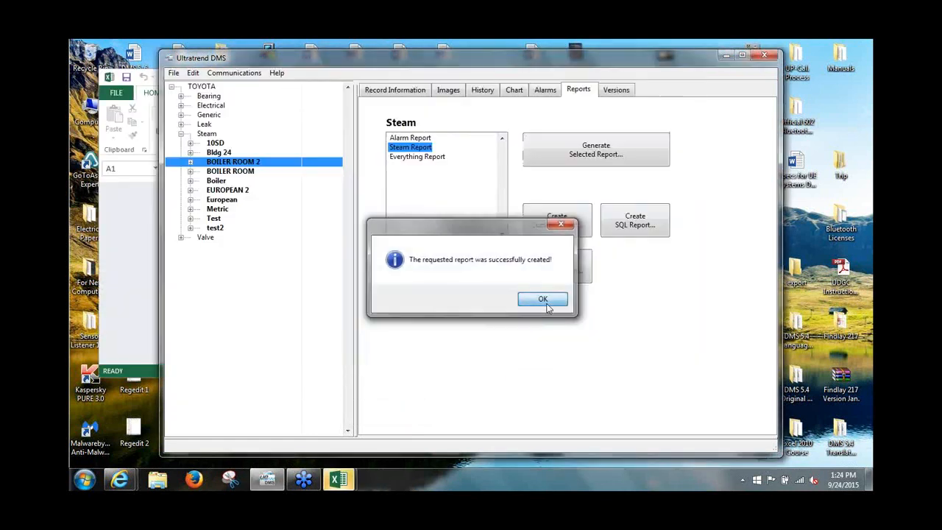
- Close the blank Steam Test window, minimize Ultratrend DMS, and open the Steam Test workbook from the desktop in a maximized Excel window
mouse_move(352, 480)
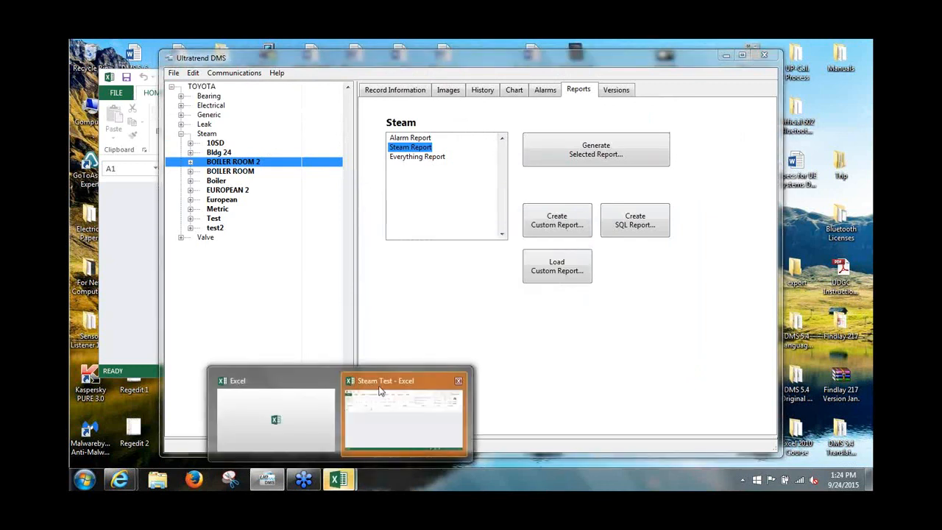
left_click(458, 382)
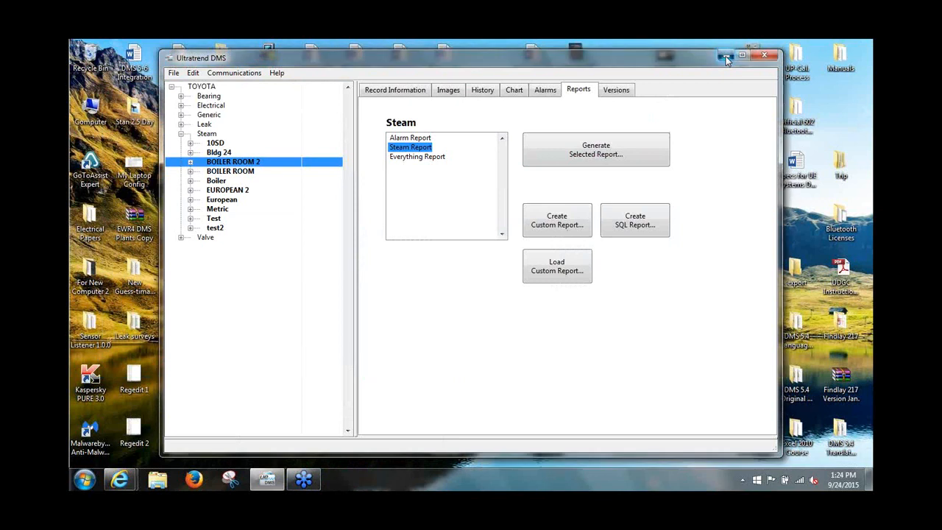
left_click(726, 56)
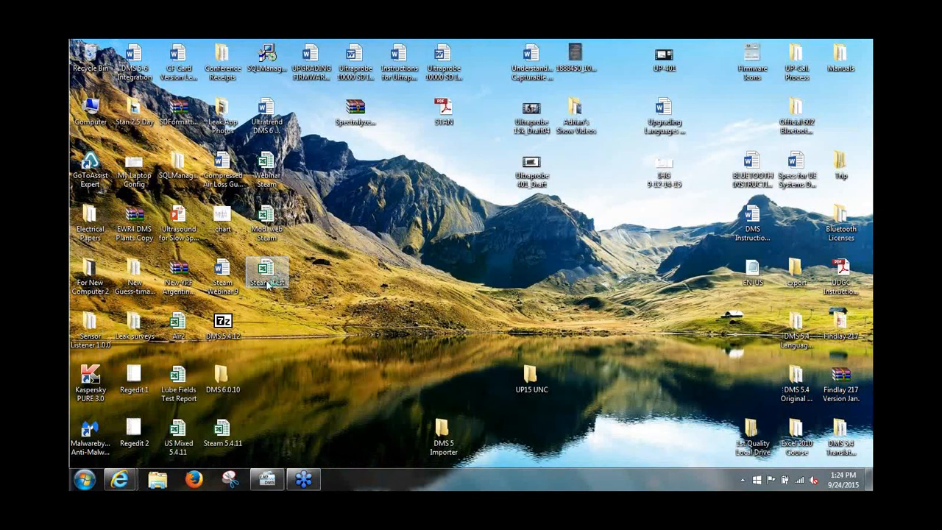
double_click(267, 284)
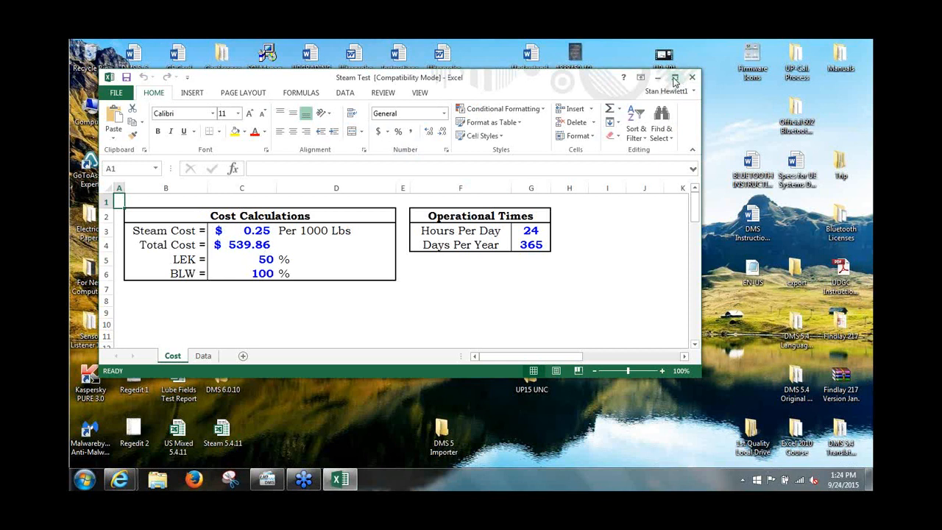
left_click(674, 78)
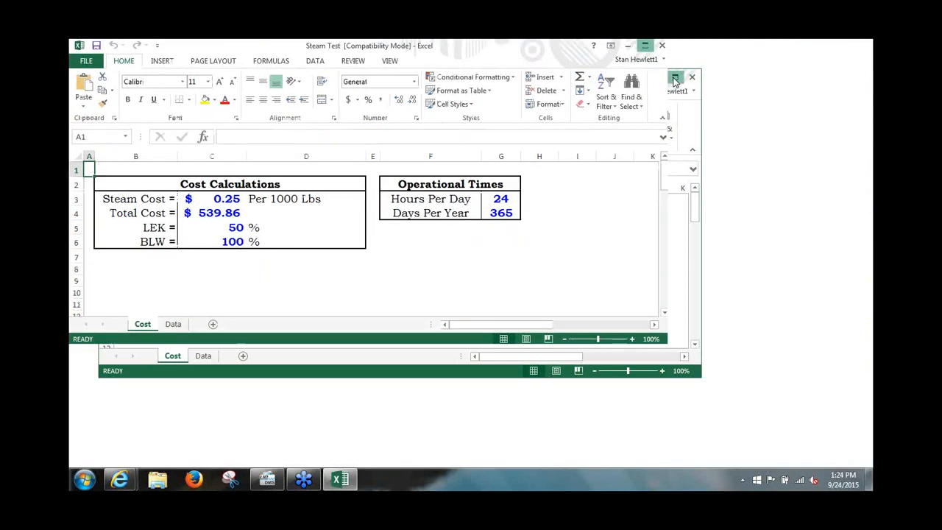
- Set the Steam Cost to 5.5 per 1000 Lbs and widen column C on the Cost sheet so the total cost fits
left_click(238, 199)
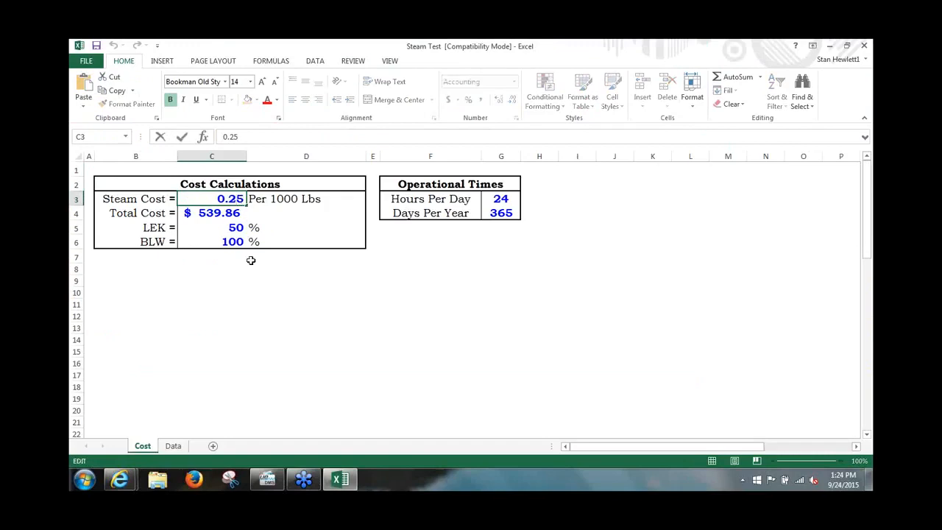
key("BackSpace")
key("BackSpace")
key("BackSpace")
key("BackSpace")
type("5.5")
key("Return")
left_click_drag(248, 156, 282, 157)
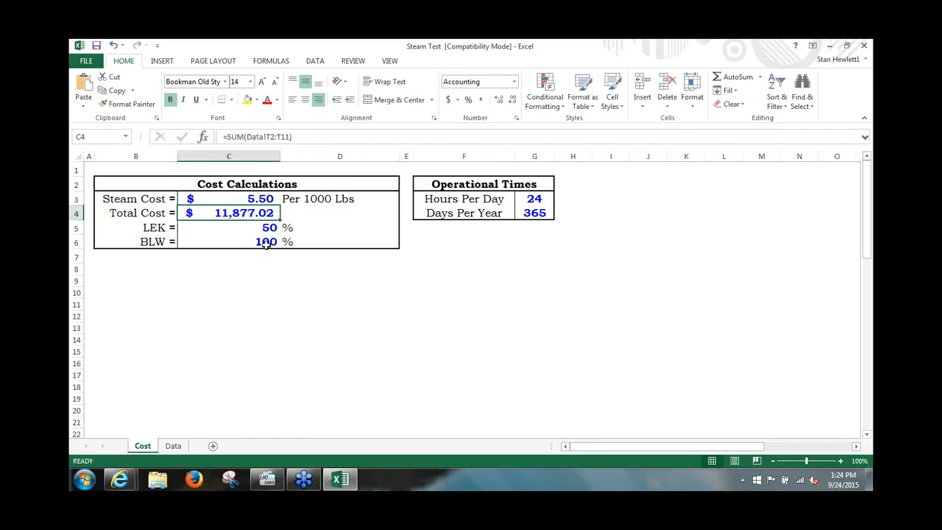
- Set the BLW percentage to 90 and the LEK percentage to 60 in the cost calculations
left_click(266, 245)
left_click(284, 243)
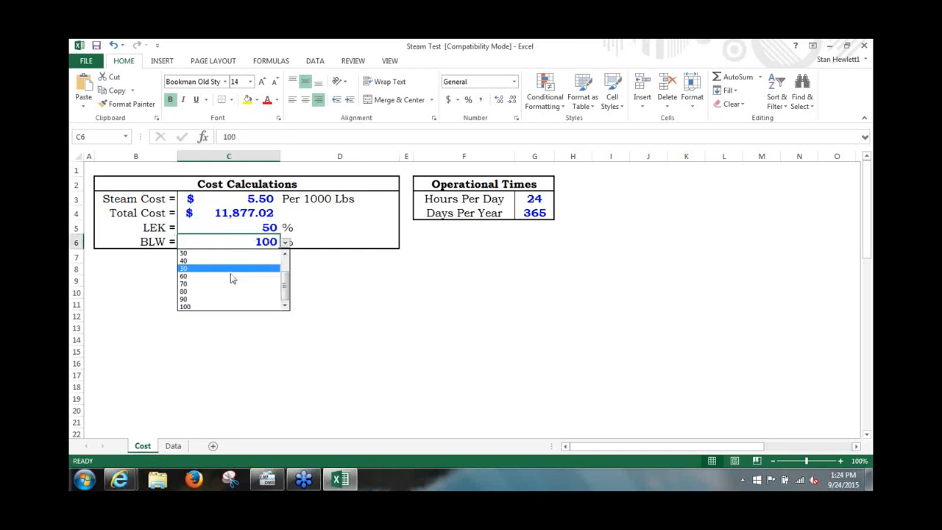
left_click(189, 300)
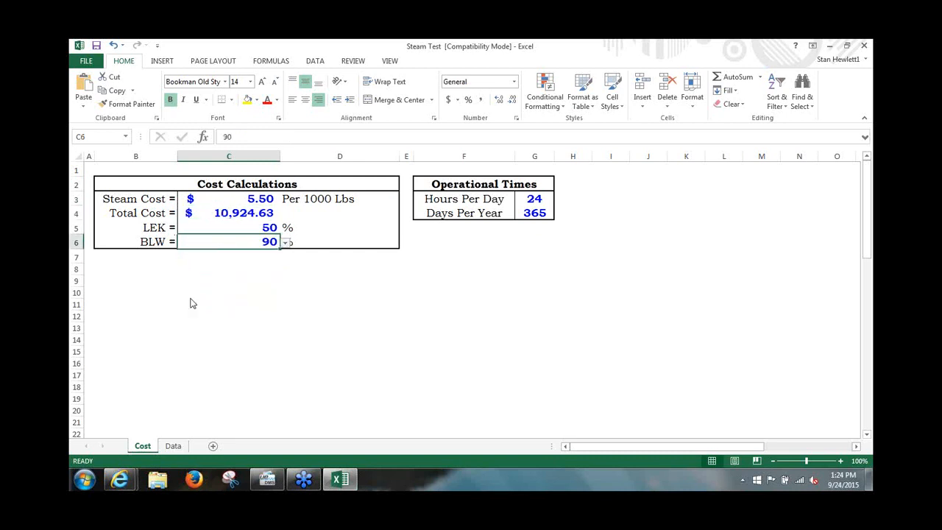
left_click(275, 228)
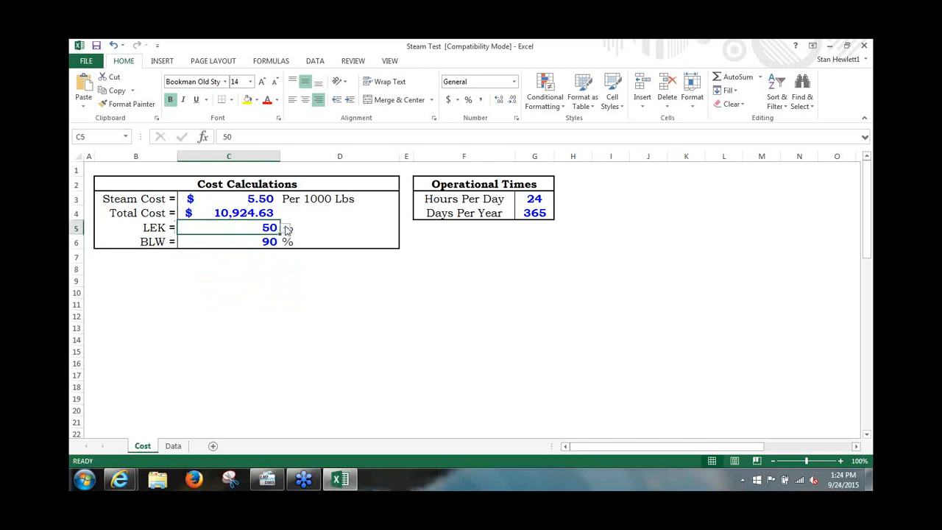
left_click(286, 230)
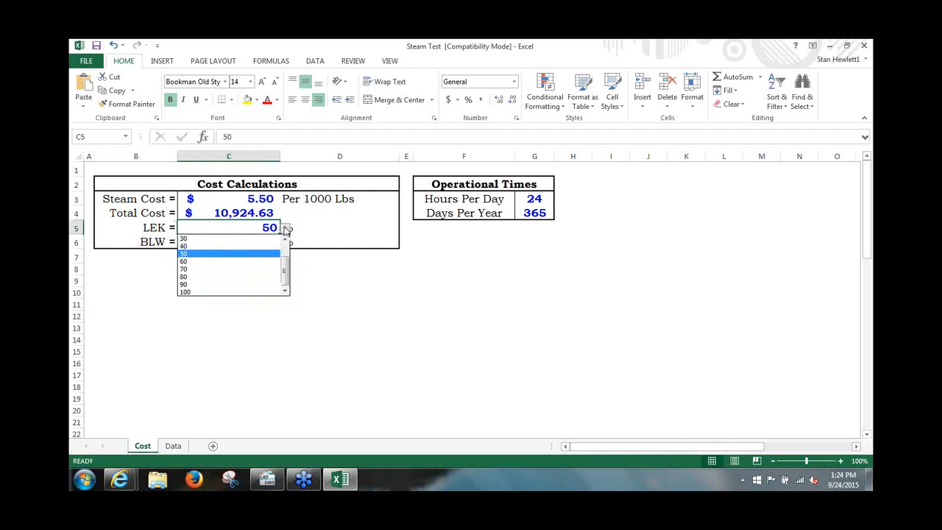
left_click(197, 261)
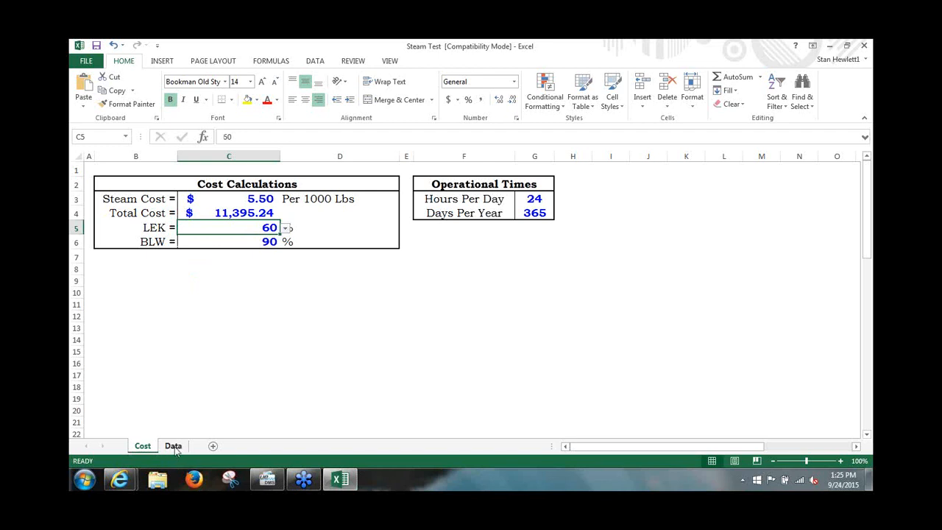
- Widen the Cost column on the Data sheet to fit its amounts and highlight the TRAP 7 and TRAP 1 rows in turn
left_click(174, 446)
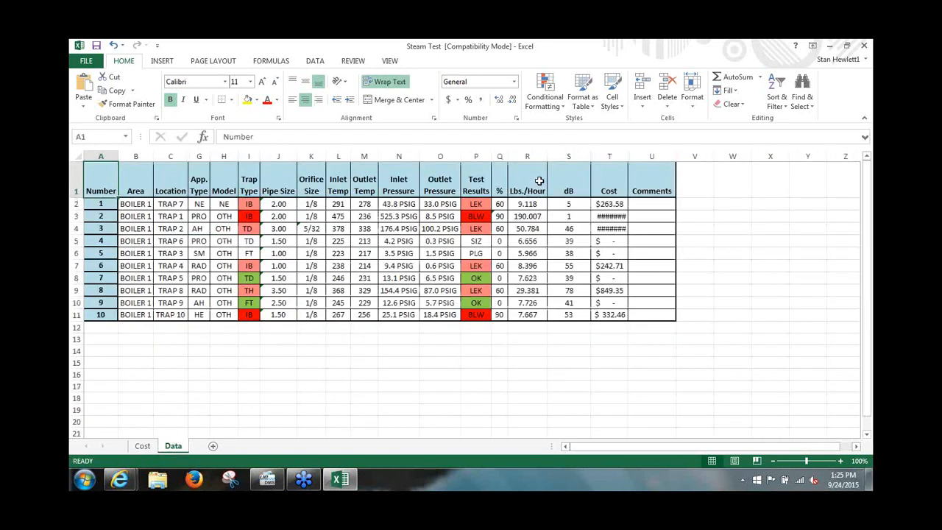
left_click_drag(629, 156, 649, 154)
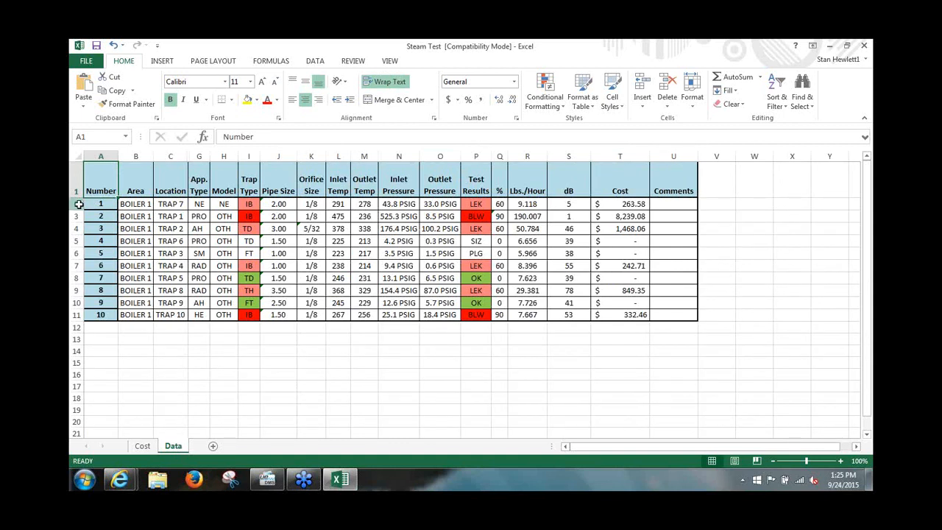
left_click(79, 204)
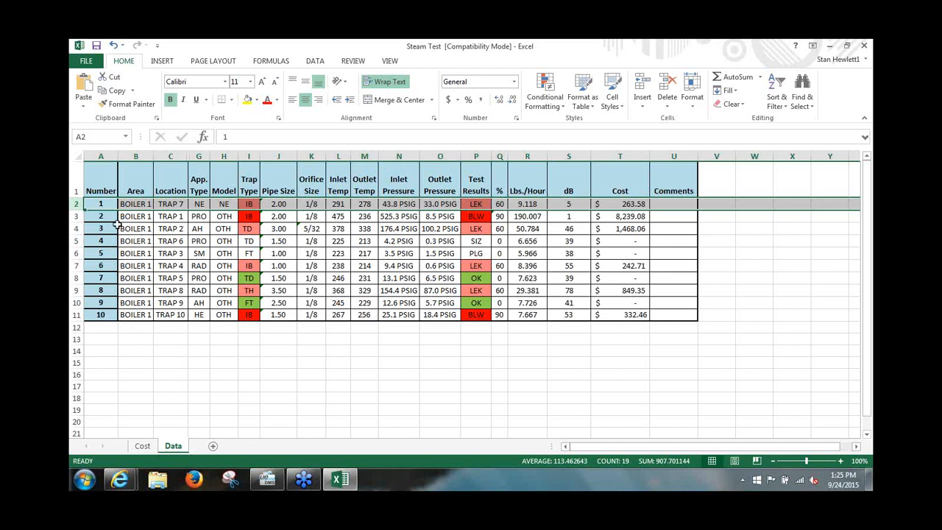
left_click(76, 217)
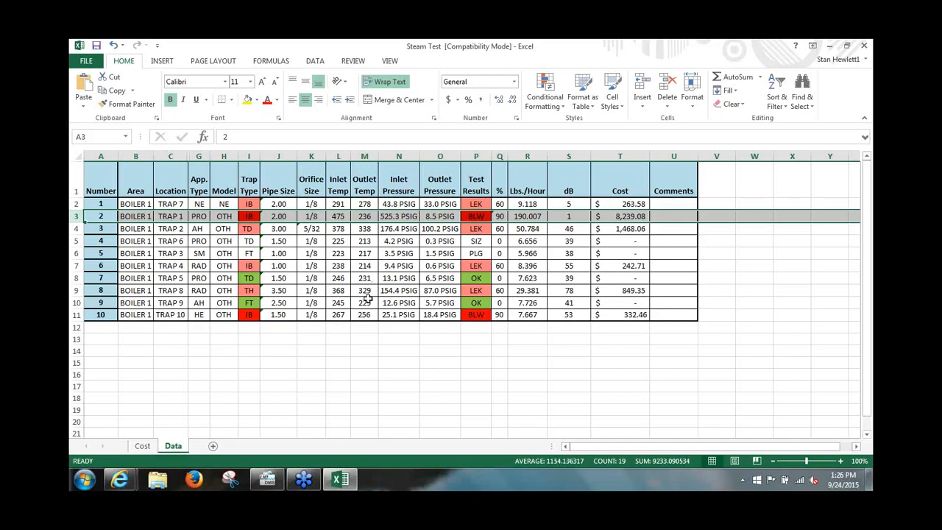
- Close the Steam Test workbook, saving its changes in the existing Excel 97-2003 format
left_click(865, 44)
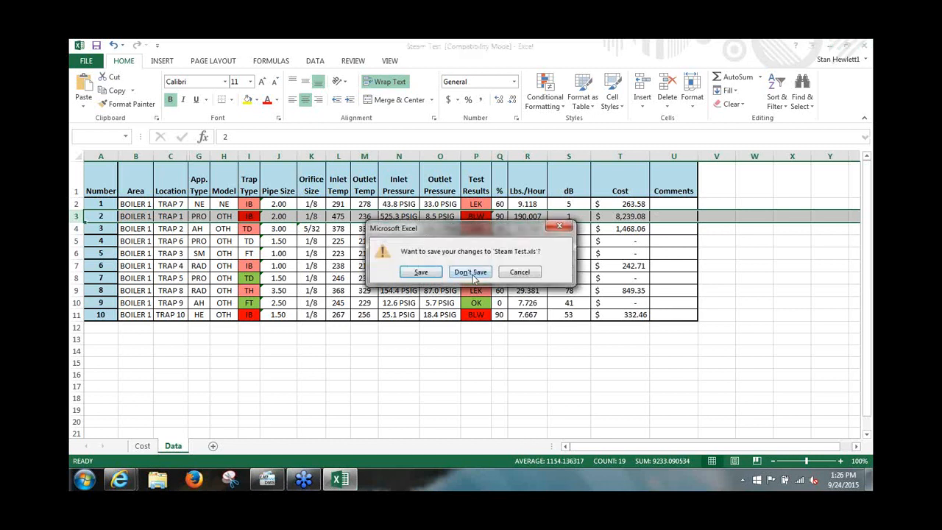
left_click(420, 273)
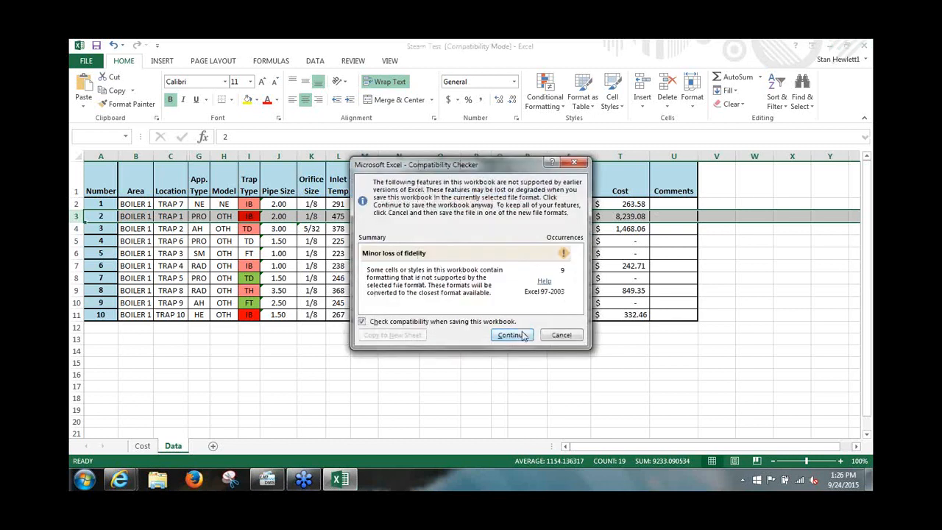
left_click(510, 335)
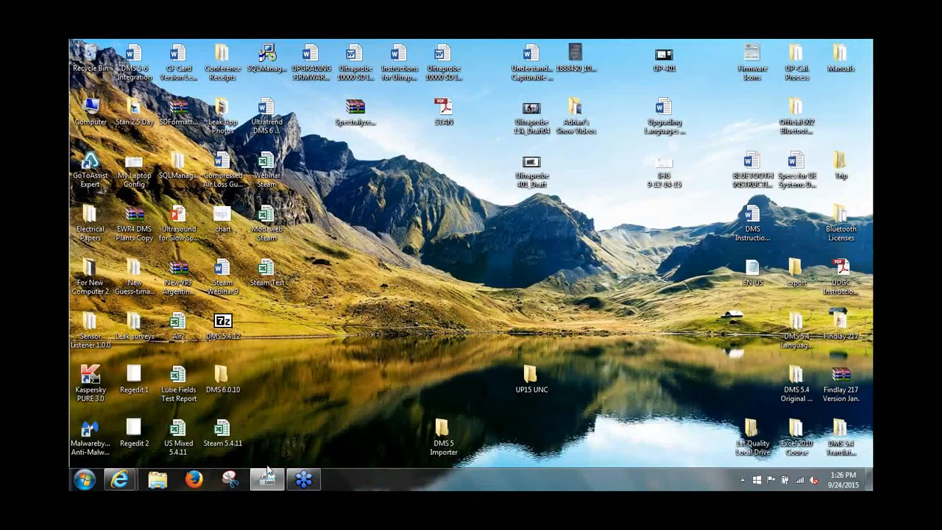
- Switch to Ultratrend DMS, examine the test points under TRAP 1 and TRAP 2 of the Boiler group, and show its record information
left_click(268, 481)
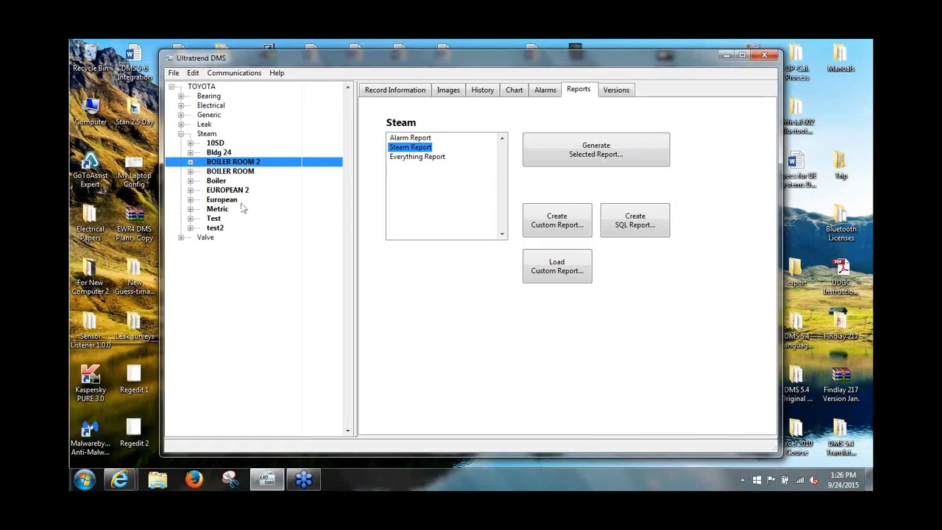
left_click(217, 182)
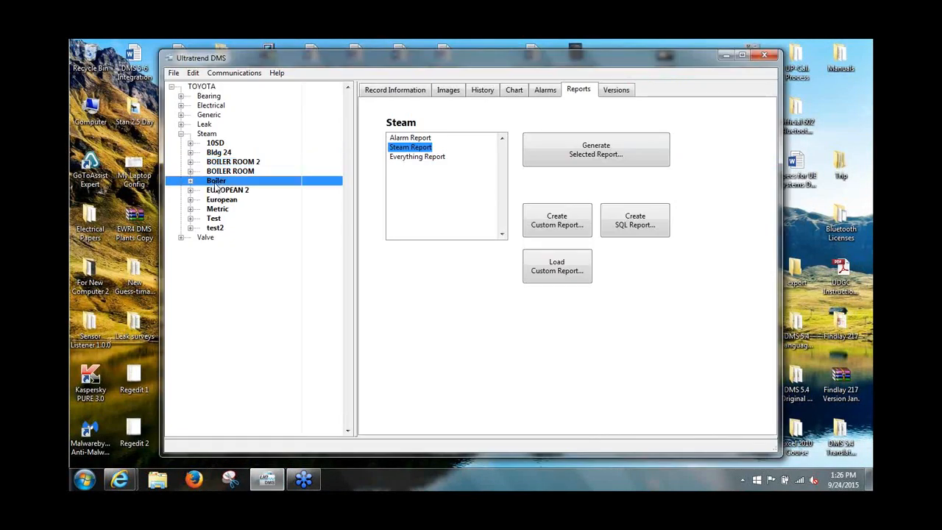
left_click(190, 180)
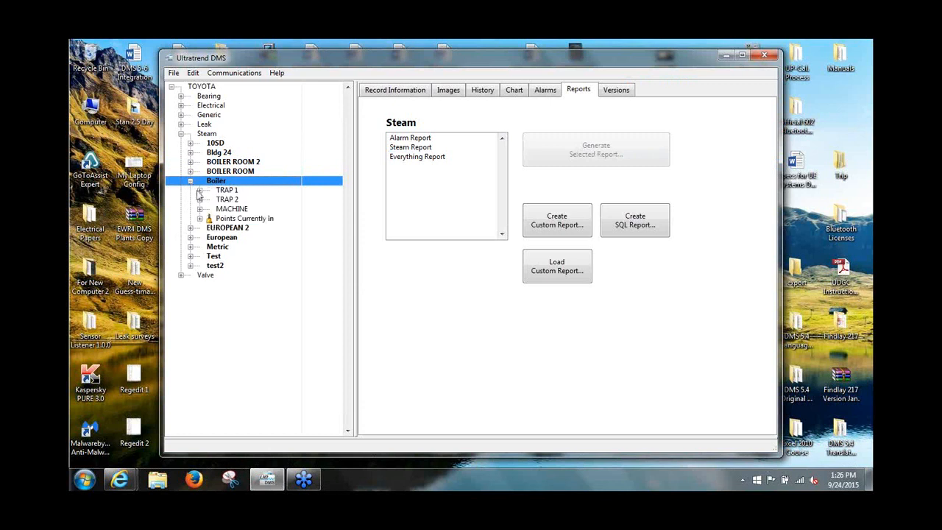
left_click(200, 190)
left_click(200, 218)
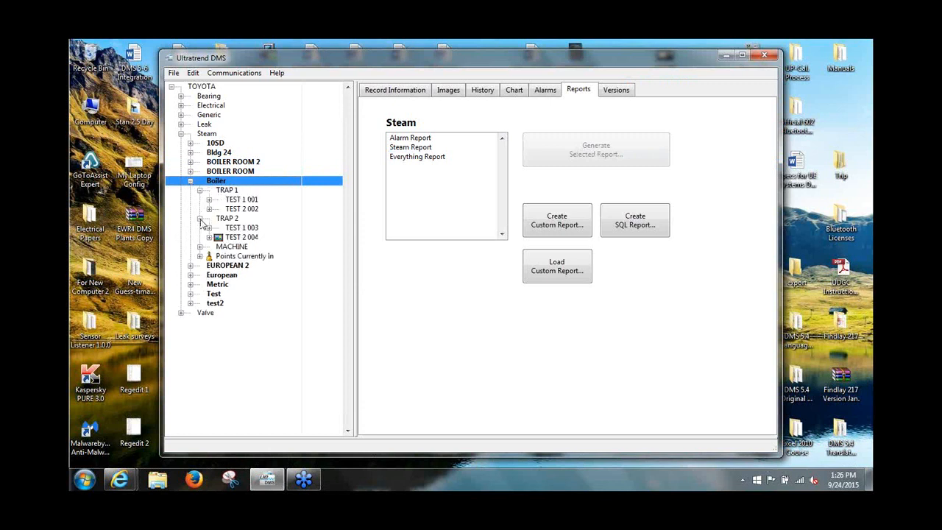
left_click(189, 181)
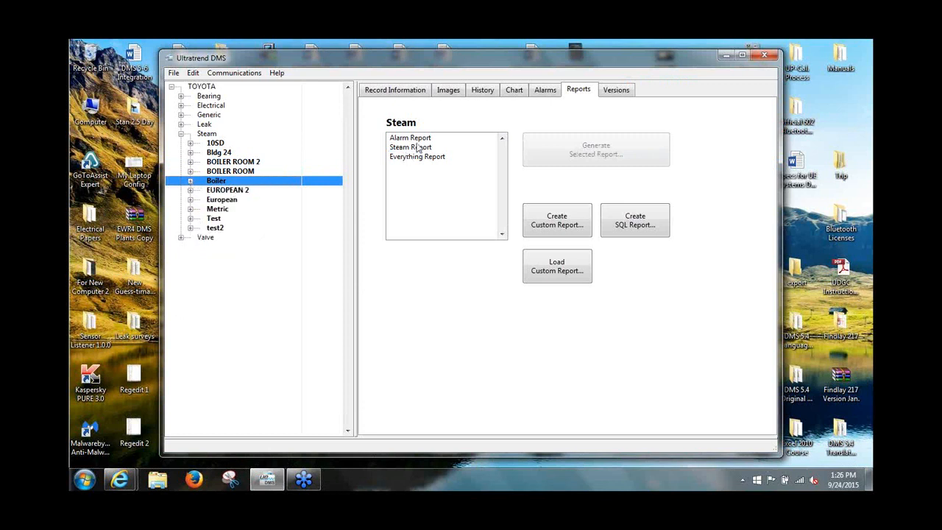
left_click(402, 89)
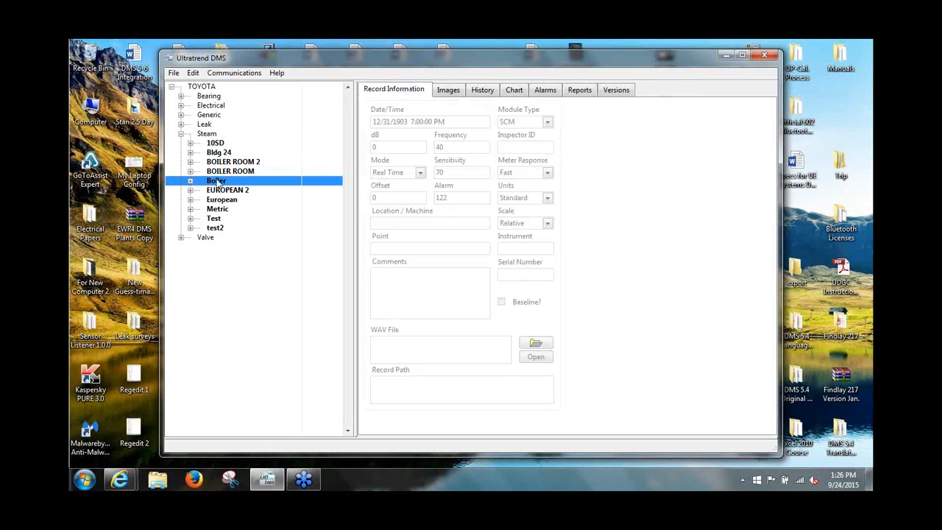
- Start a Steam Report for the Boiler group and name its Excel file Test Steam on the Desktop
left_click(580, 90)
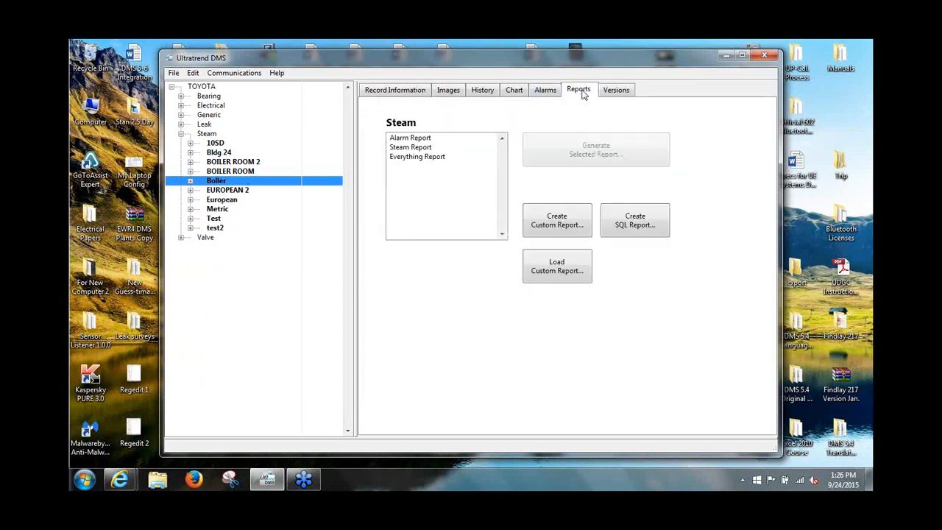
left_click(425, 150)
left_click(593, 160)
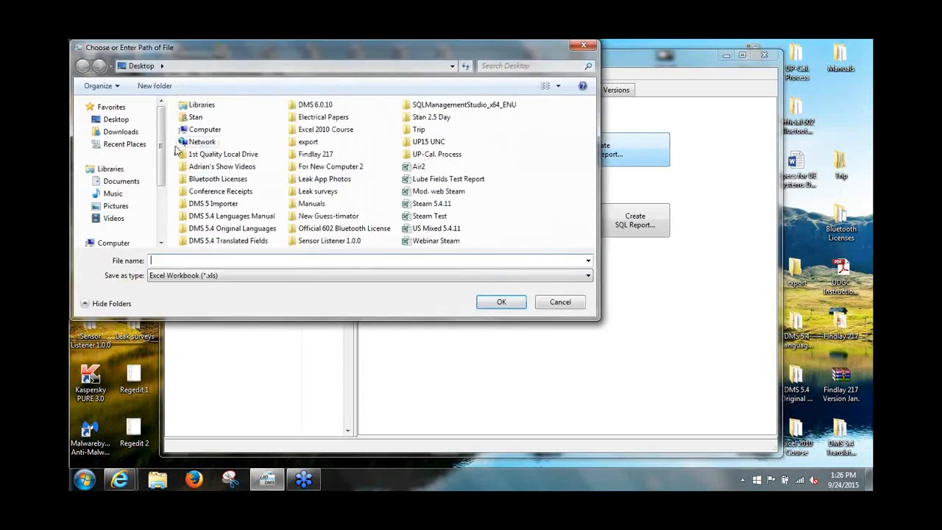
left_click(121, 120)
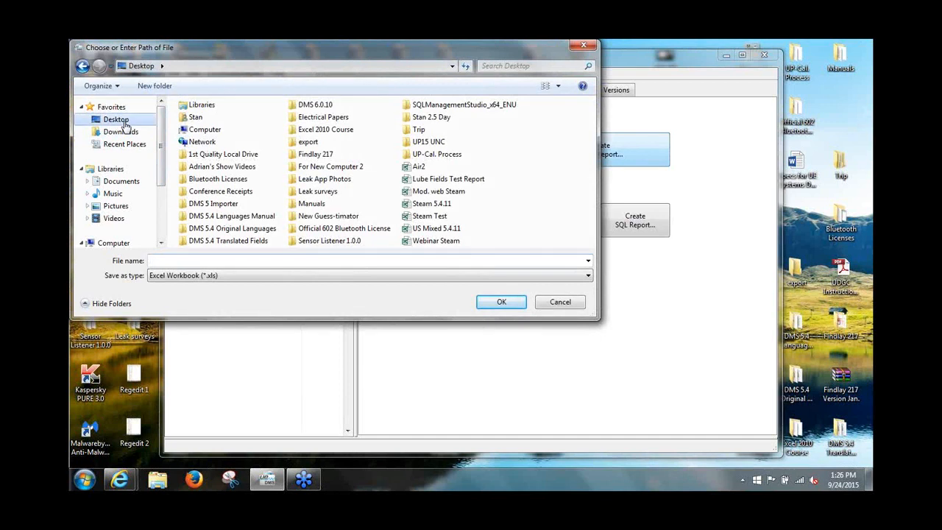
left_click(197, 261)
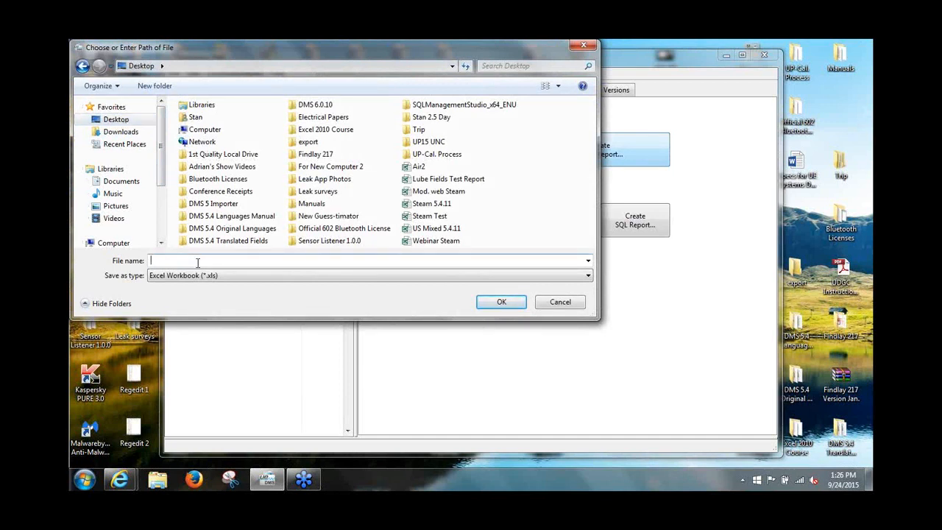
type("Test Steam")
left_click(502, 302)
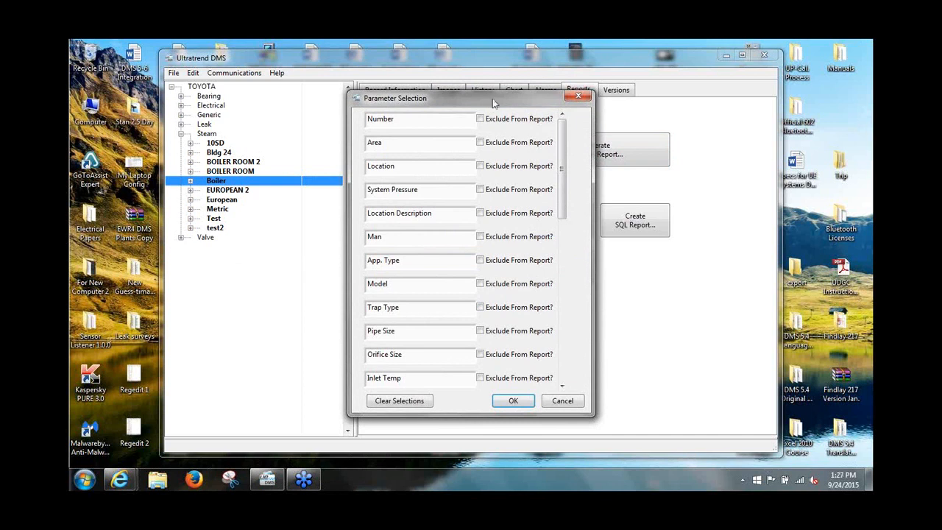
- Generate the report without excluding any parameters and open the Test Steam workbook from the desktop
left_click_drag(564, 164, 564, 195)
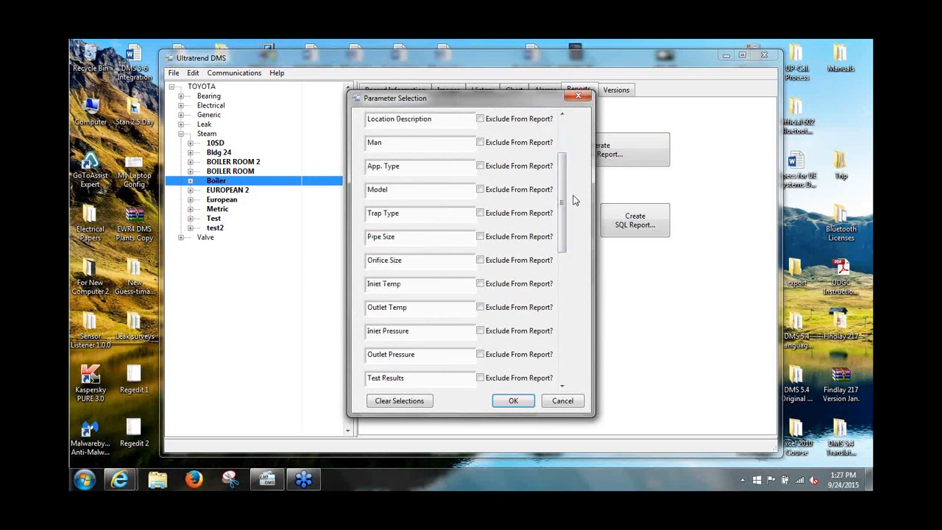
left_click_drag(562, 196, 570, 130)
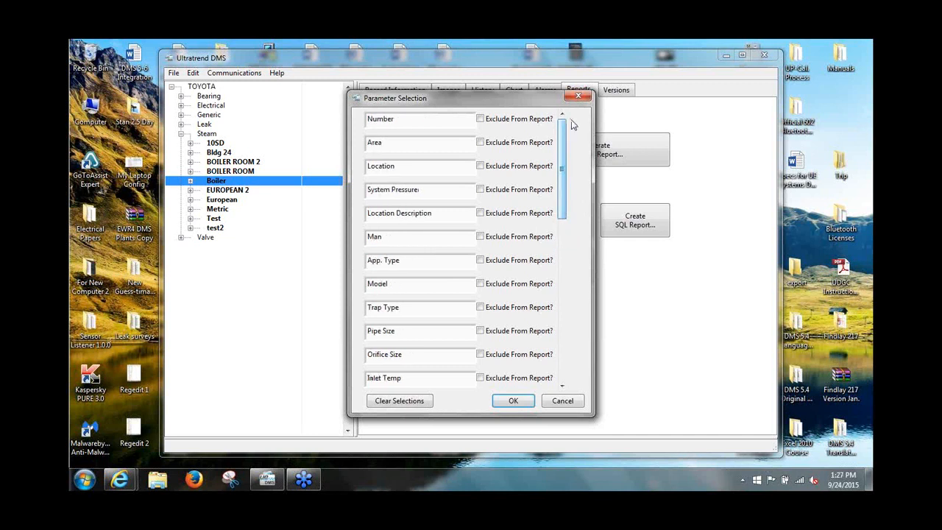
left_click(513, 401)
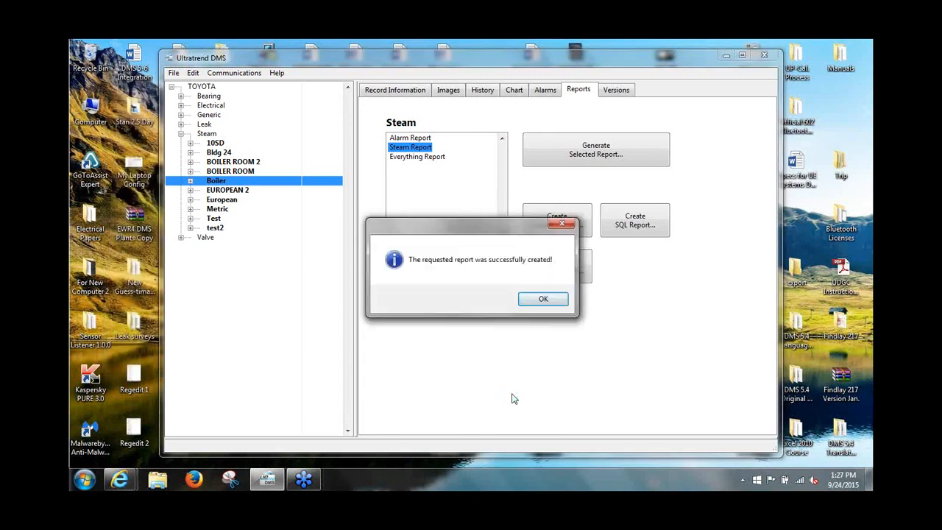
left_click(543, 299)
left_click(726, 61)
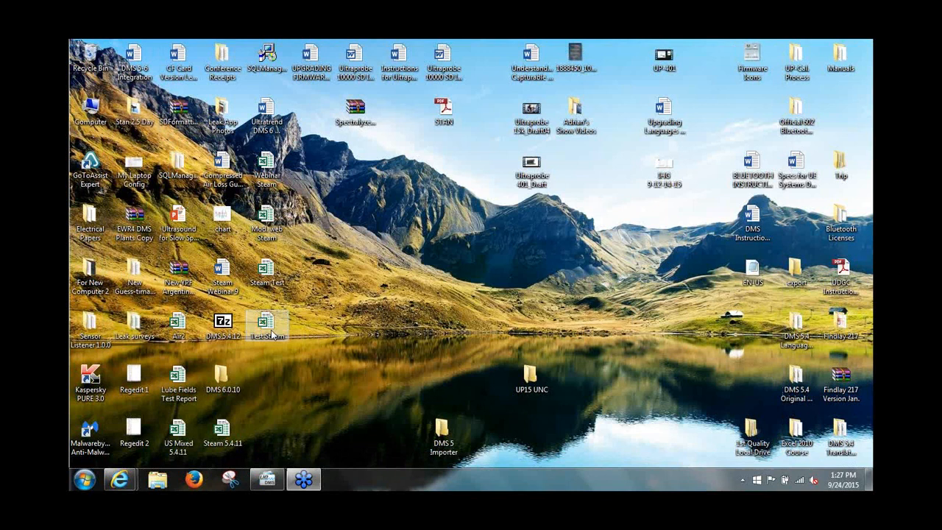
double_click(269, 327)
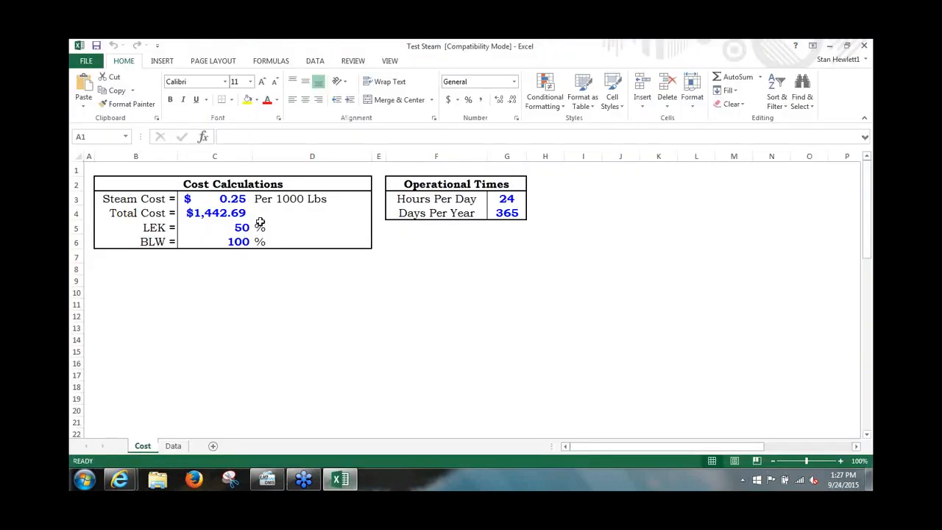
- Set the steam cost to 20 per 1000 lbs and widen column C to fit the total cost
double_click(239, 197)
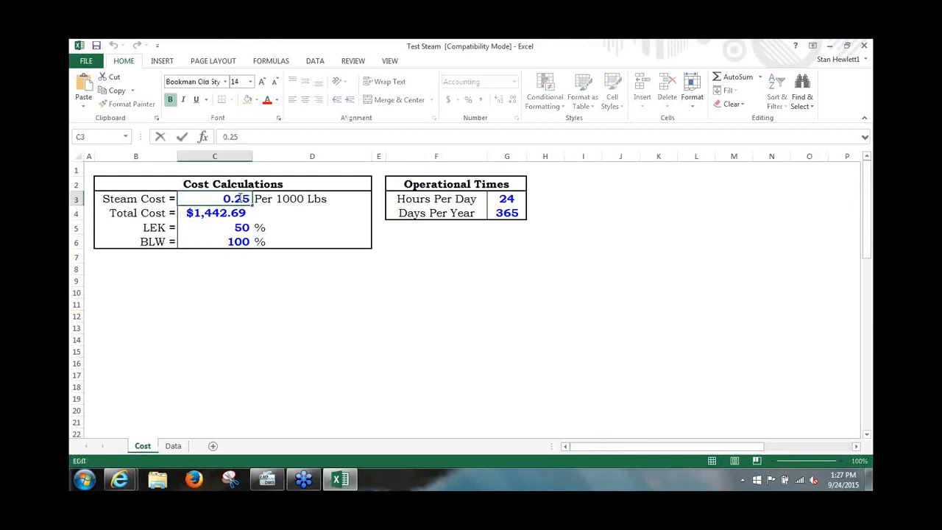
key("BackSpace")
key("BackSpace")
key("BackSpace")
key("Delete")
type("20")
key("Return")
left_click_drag(253, 158, 287, 156)
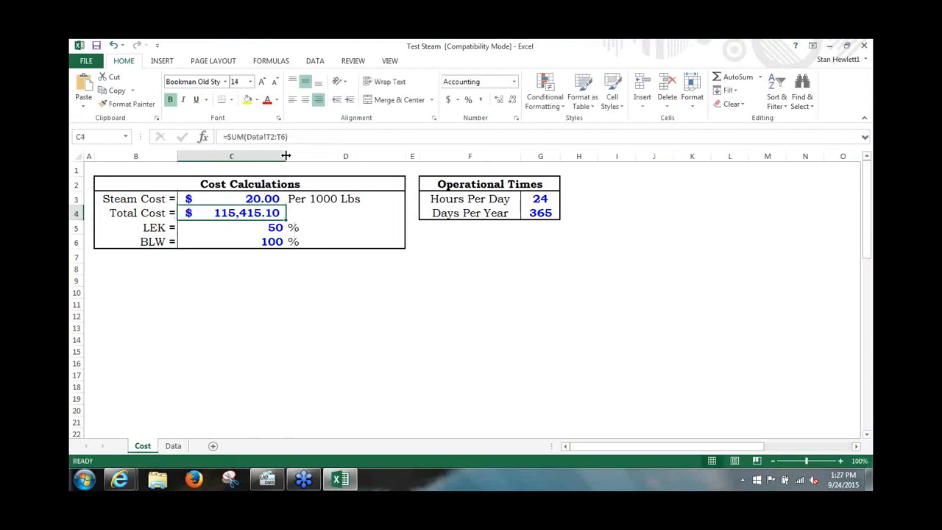
- Set the LEK percentage to 30 and the BLW percentage to 70 in the cost calculations
double_click(279, 231)
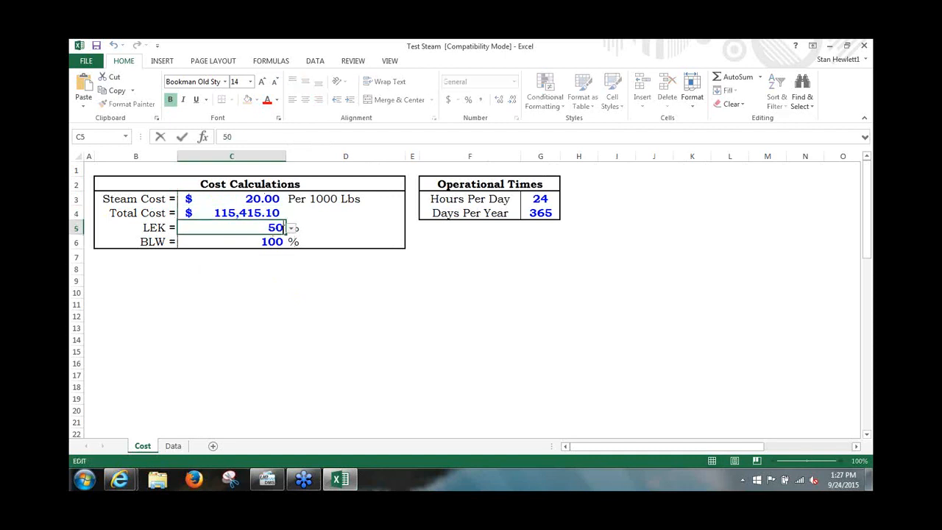
left_click(292, 229)
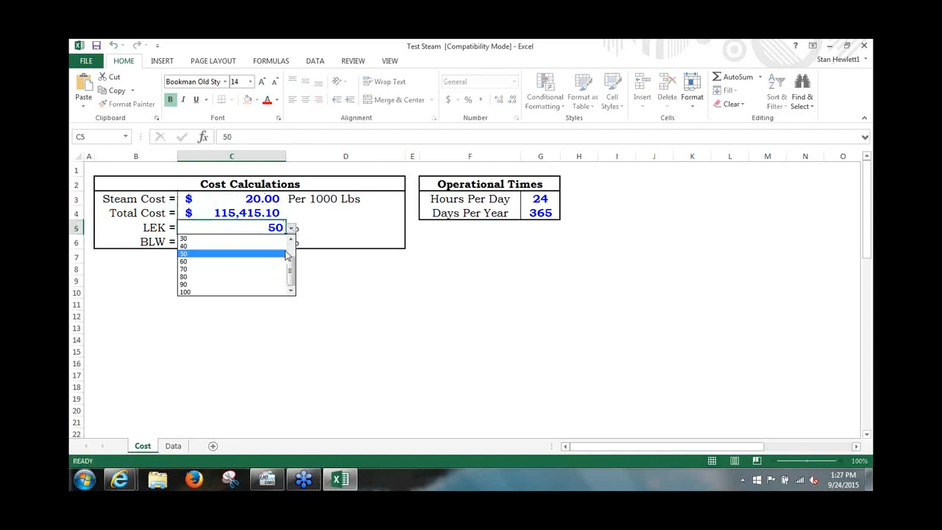
left_click(229, 262)
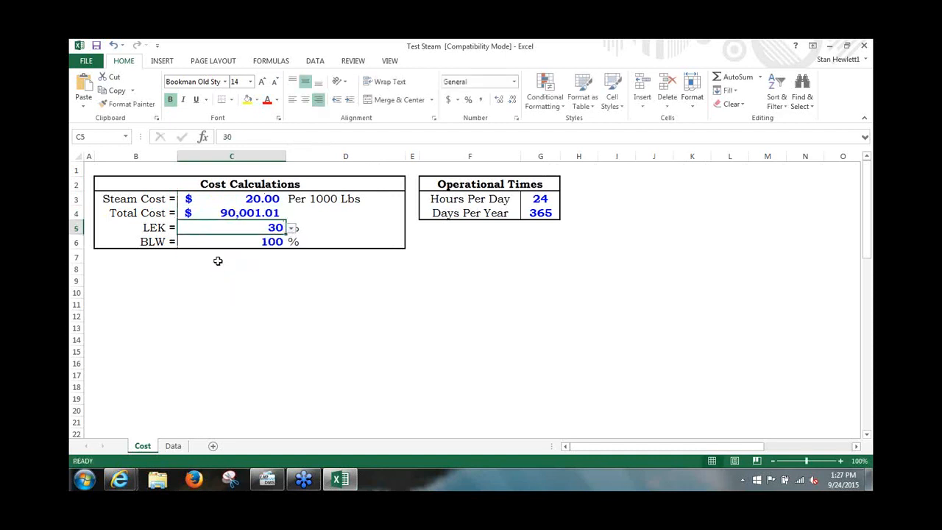
left_click(293, 242)
left_click(293, 244)
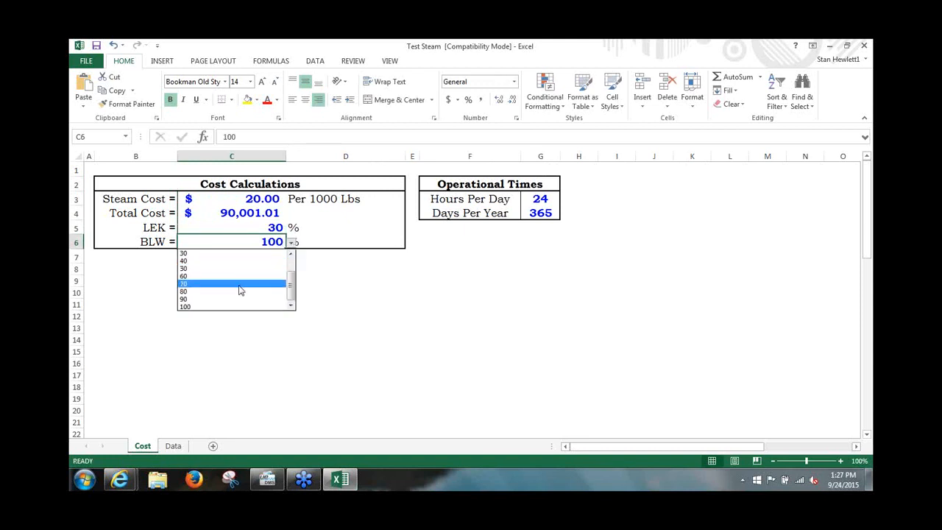
left_click(238, 286)
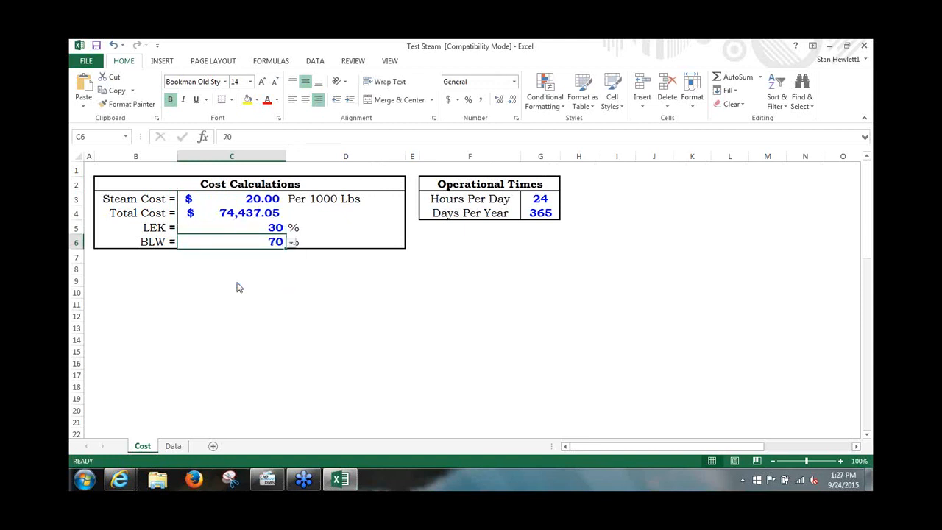
- Set the operational days per year to 85
left_click(538, 214)
double_click(545, 214)
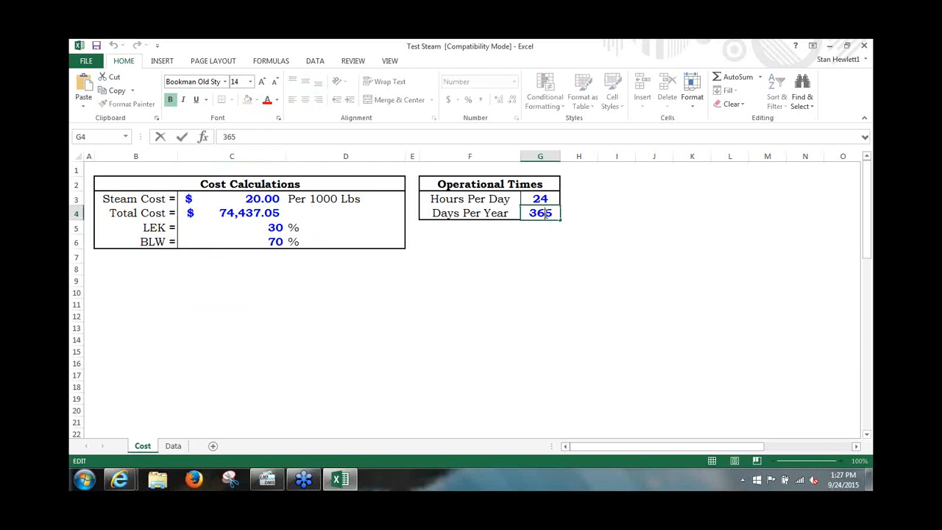
key("BackSpace")
key("BackSpace")
type("8")
key("Return")
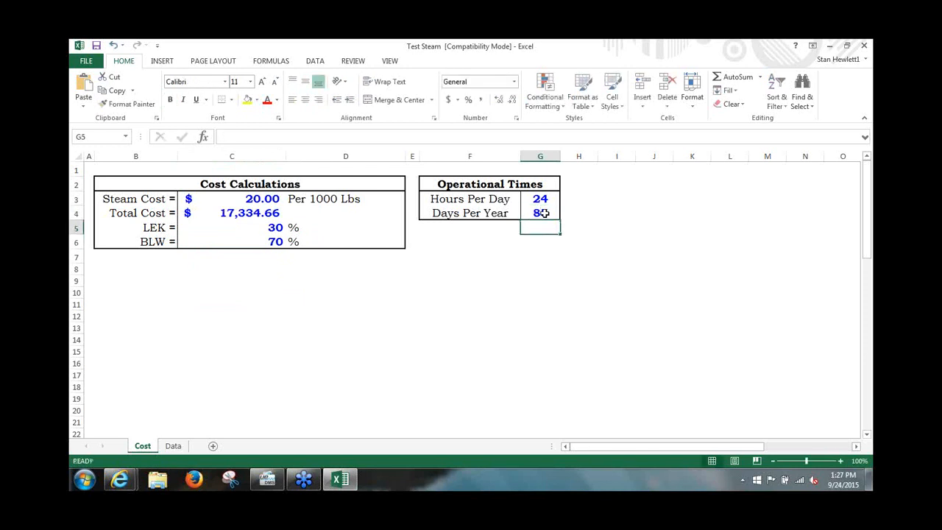
- Widen the Cost column on the Data sheet to fit its amounts
left_click(173, 447)
left_click_drag(725, 155, 744, 157)
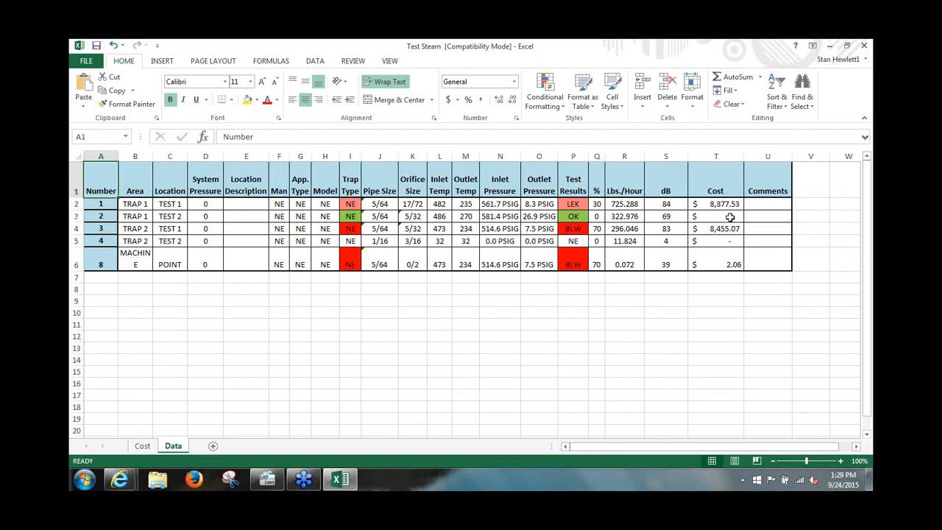
- Delete the row for TRAP 1, TEST 2 from the Data sheet and undo the deletion
left_click(77, 215)
right_click(77, 216)
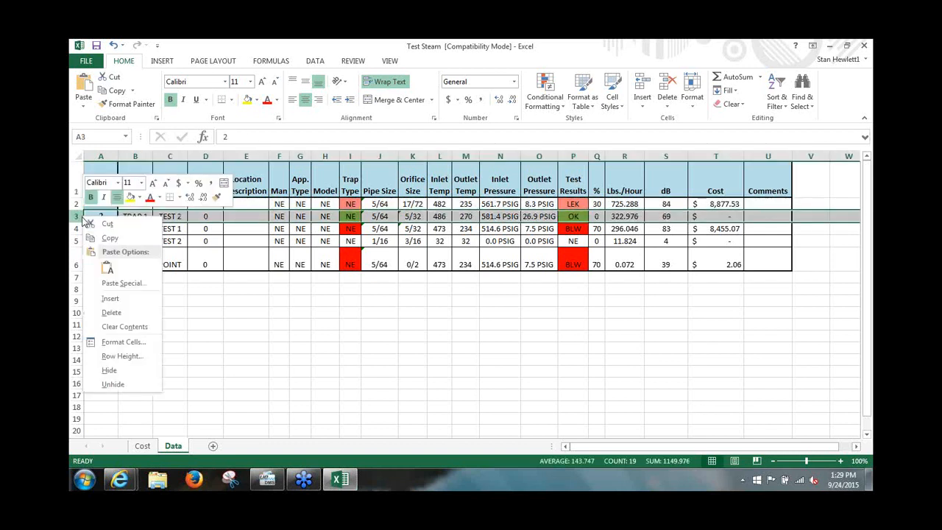
left_click(112, 313)
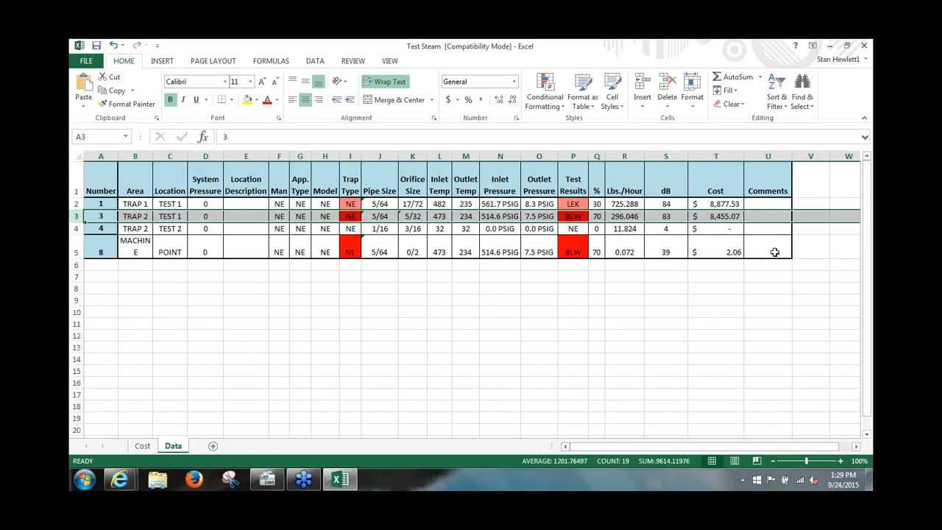
left_click(795, 267)
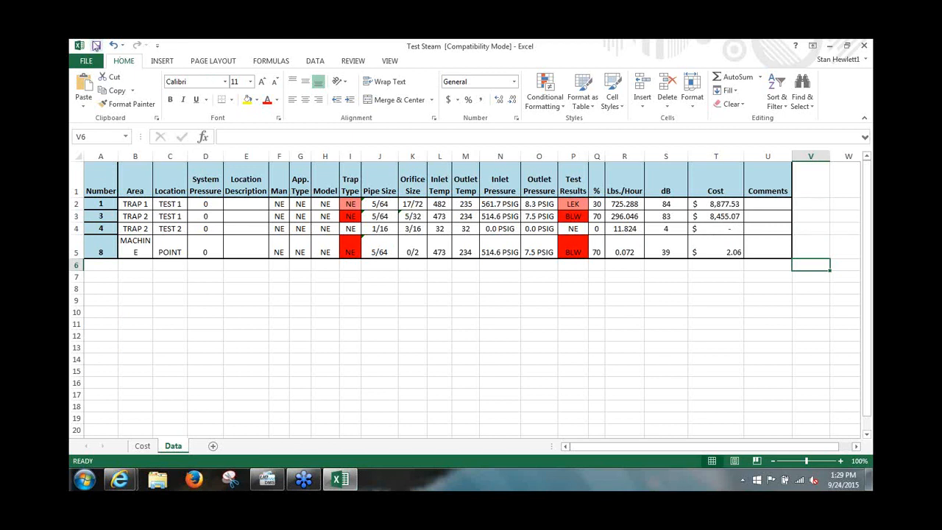
left_click(114, 46)
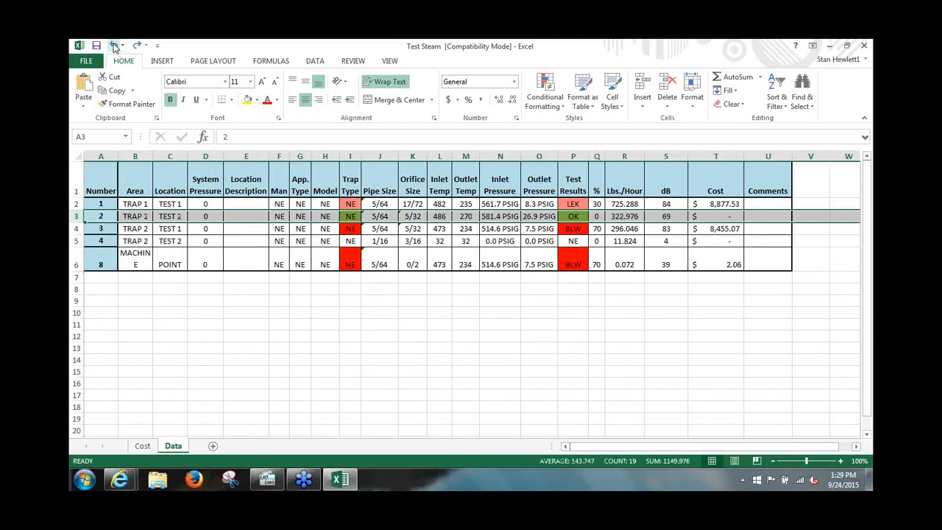
left_click(369, 313)
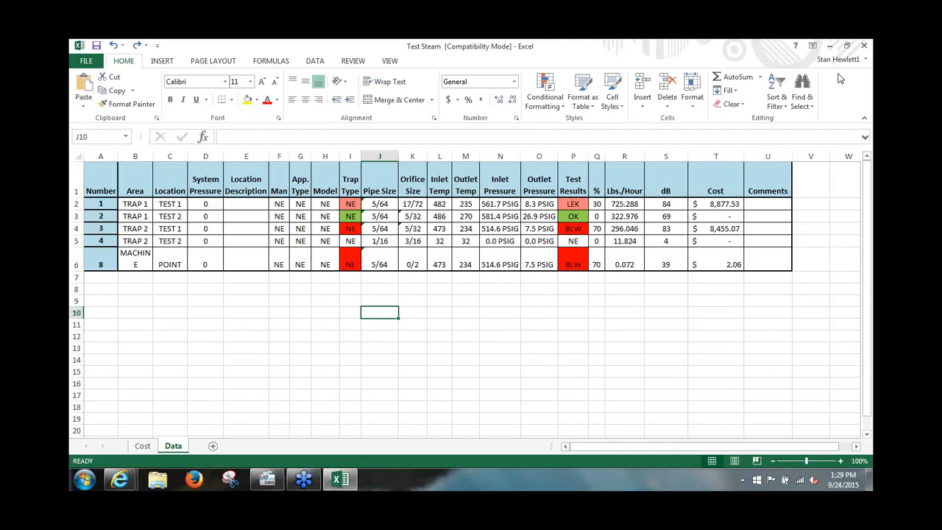
- Switch to Ultratrend DMS and show the record information of the 12/18/2014 reading for point A 001 in Bldg 24's BASEMENT
left_click(268, 483)
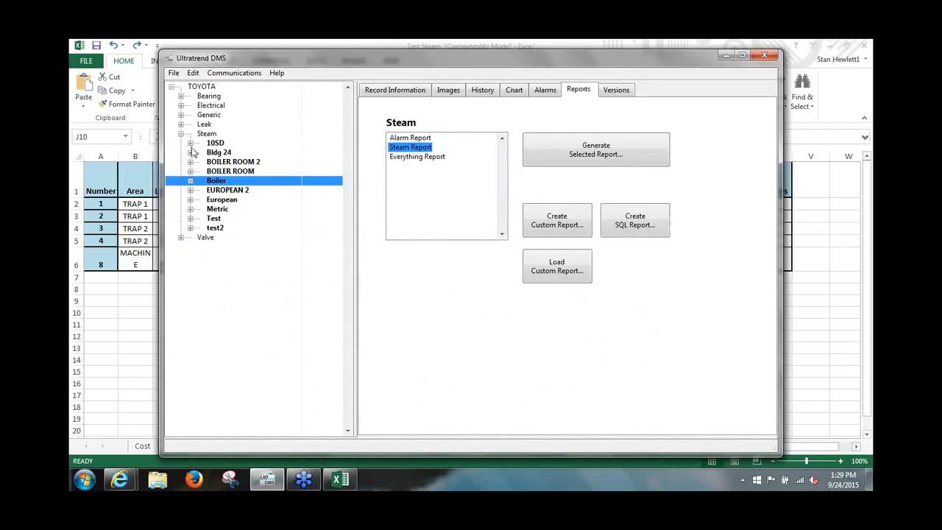
left_click(190, 153)
left_click(200, 162)
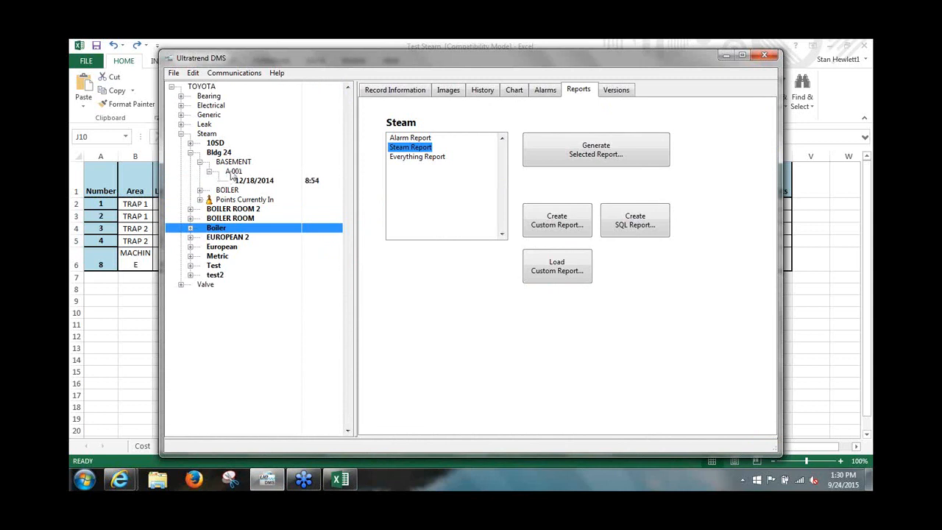
left_click(252, 182)
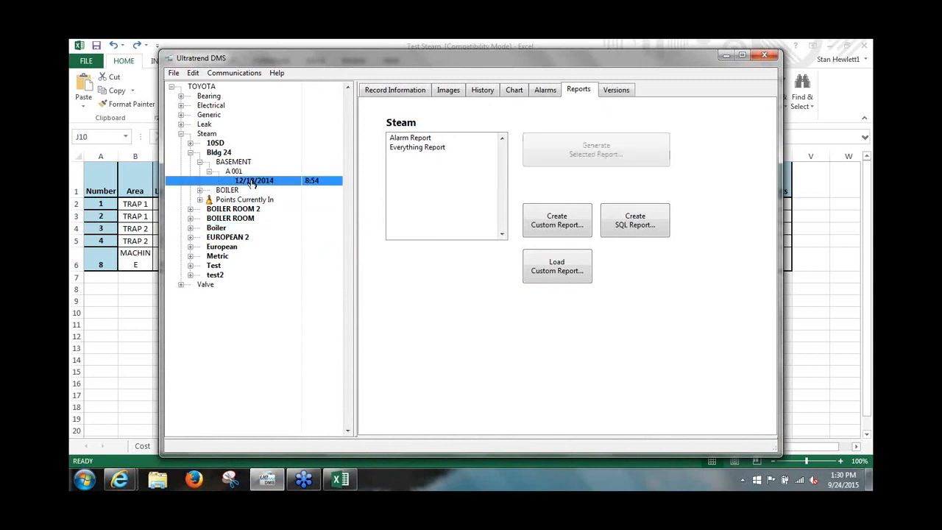
left_click(406, 94)
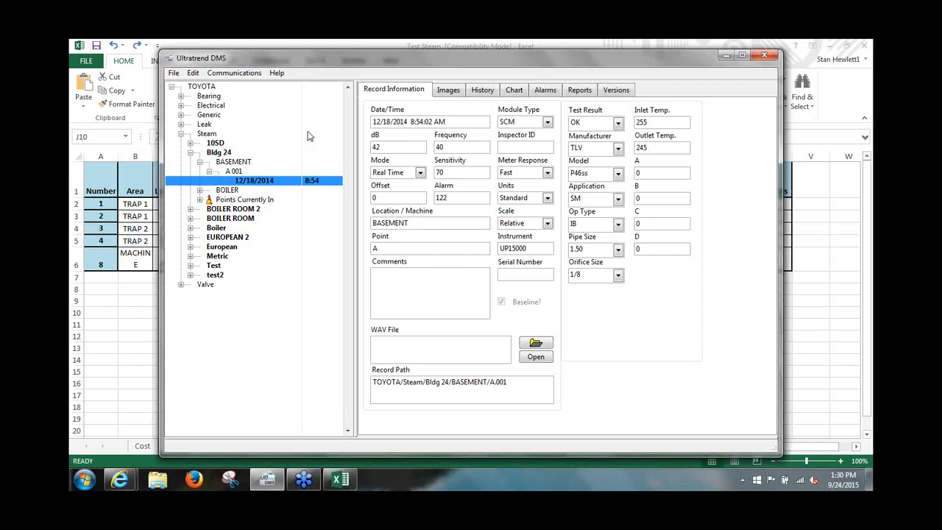
- Set the preferred units to Metric and the currency to EUR in the general preferences
left_click(194, 77)
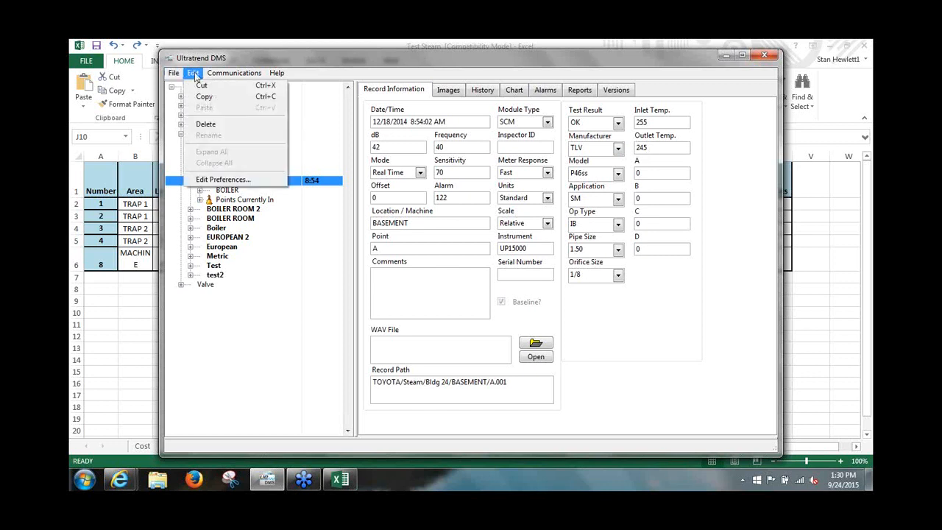
left_click(220, 180)
left_click(368, 216)
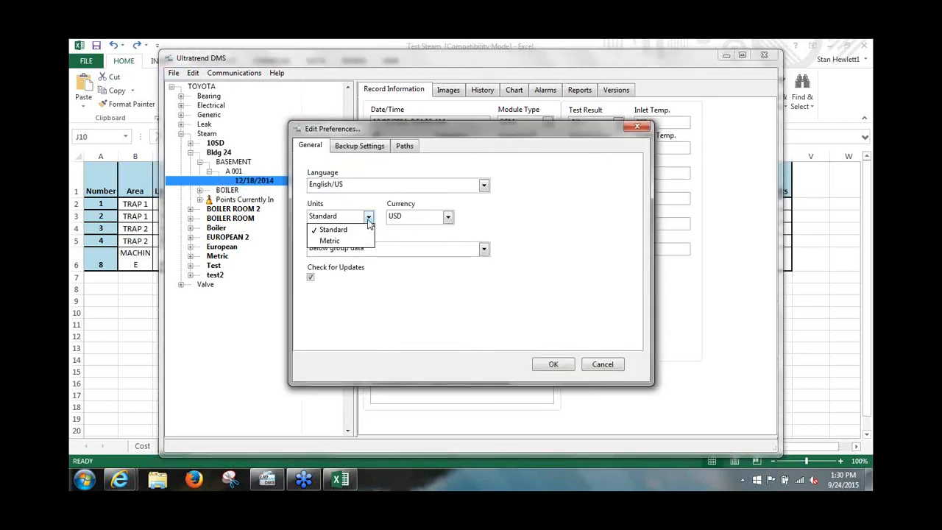
left_click(339, 240)
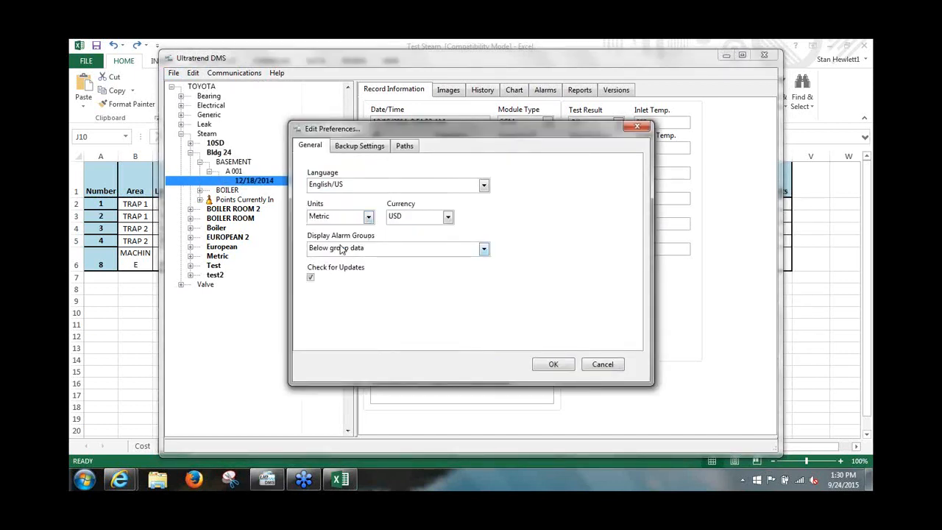
left_click(447, 218)
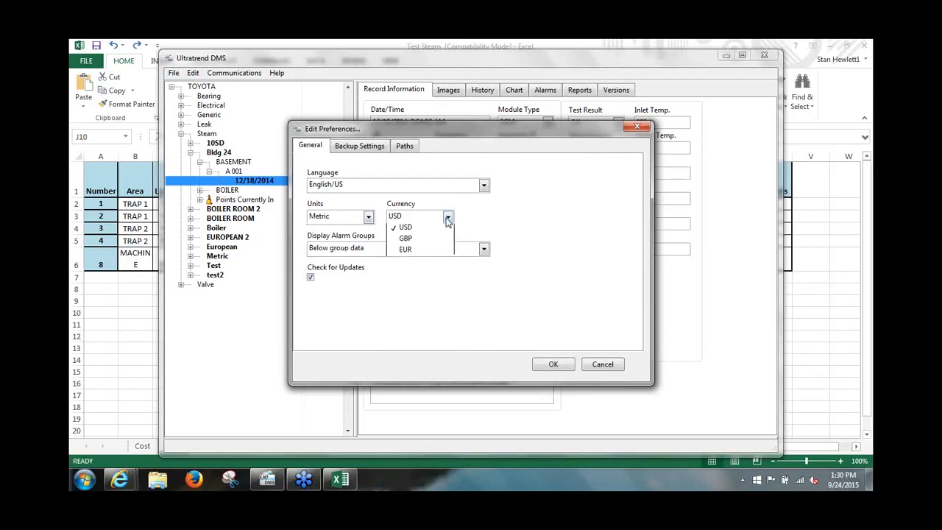
left_click(417, 252)
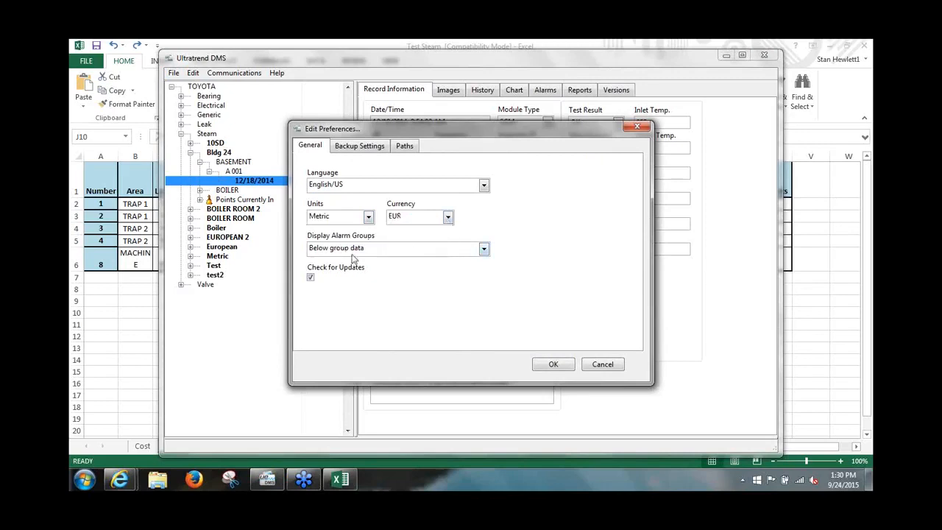
left_click(554, 365)
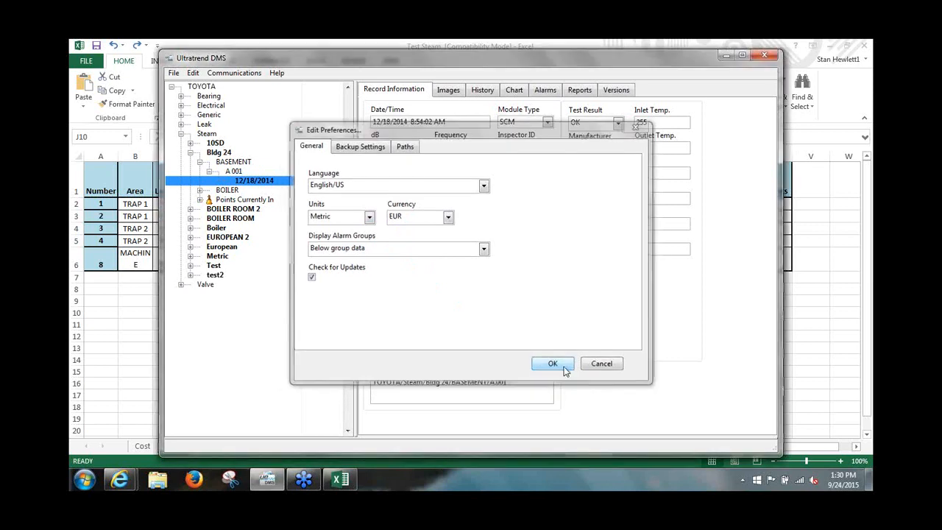
- Show the record information of the 4/10/2014 reading for point A 001 under TRAP 123 in the EUROPEAN 2 group
left_click(189, 152)
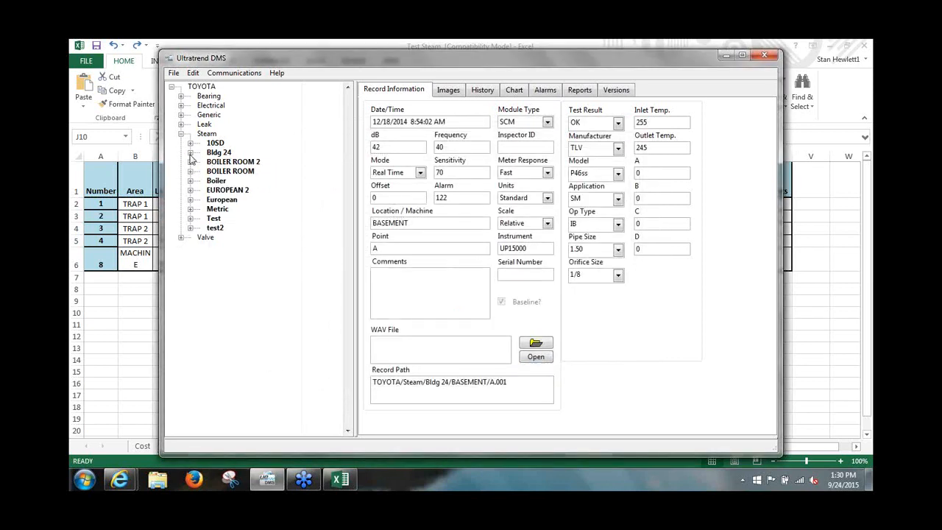
left_click(191, 190)
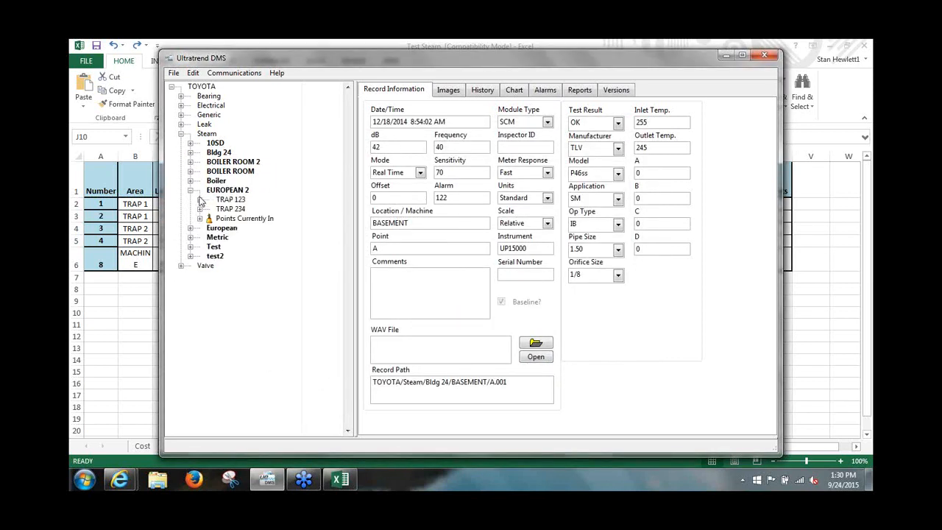
left_click(200, 199)
left_click(209, 209)
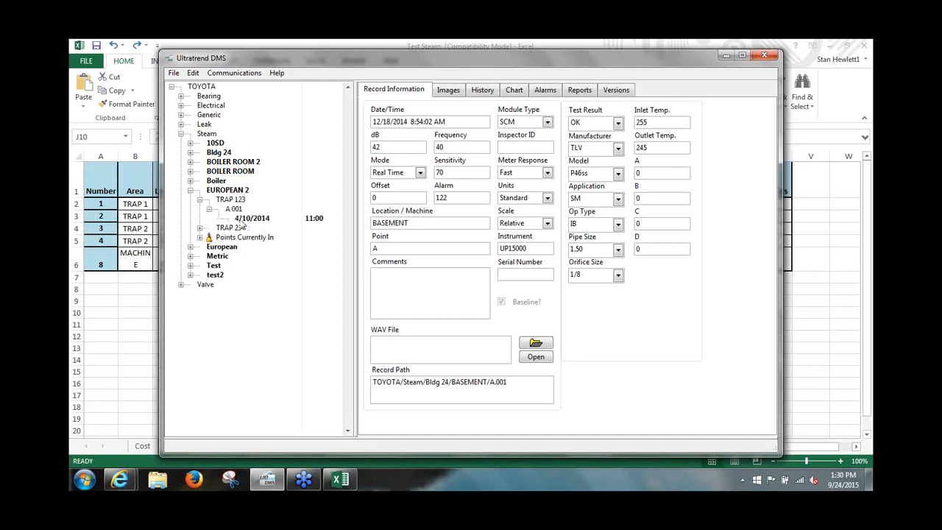
left_click(262, 219)
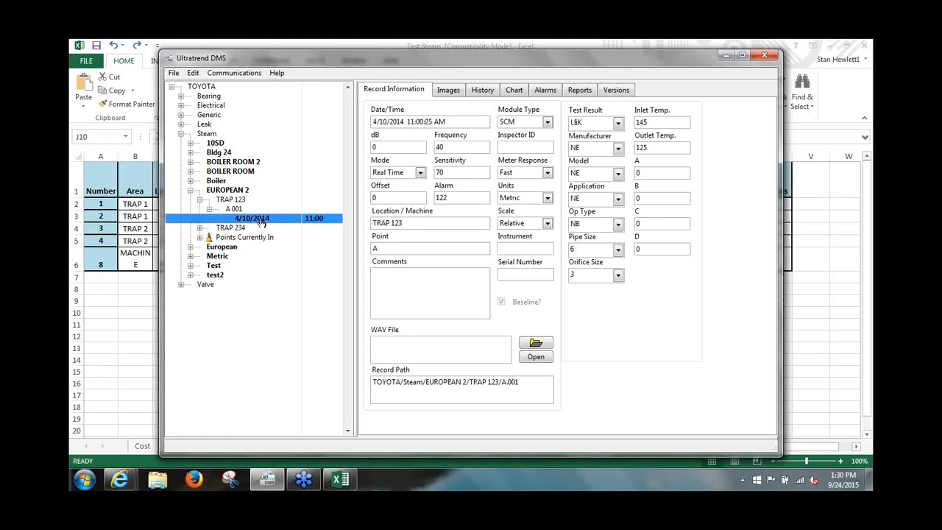
- Generate a Steam Report for the EUROPEAN 2 group and save it to the desktop as Euro Steam
left_click(230, 193)
left_click(580, 90)
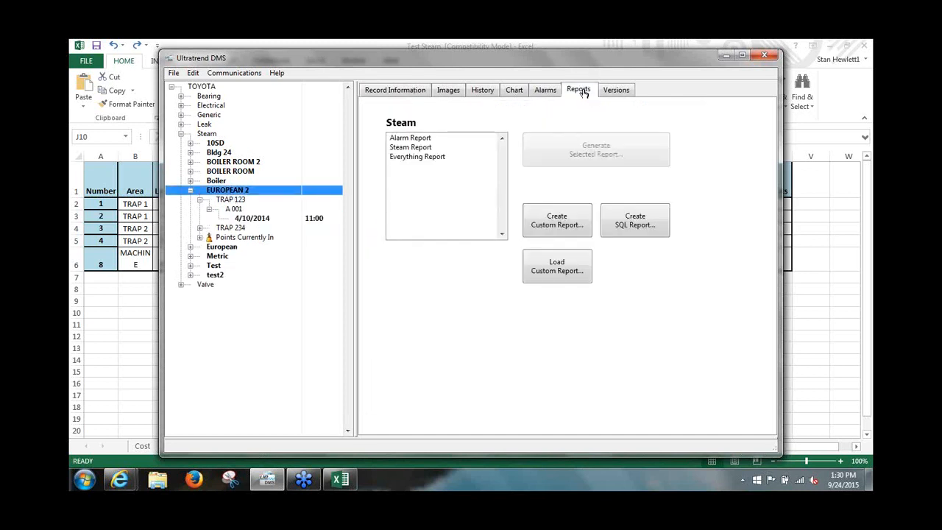
left_click(416, 147)
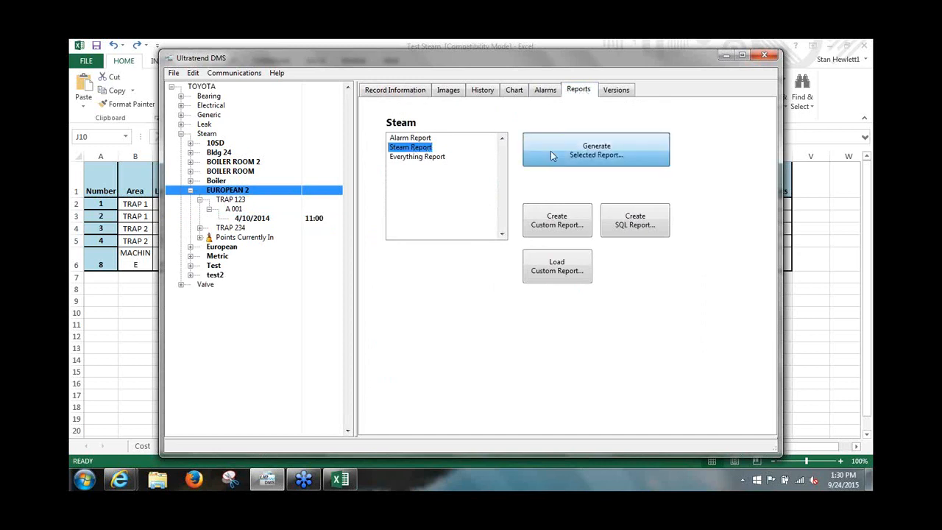
left_click(550, 151)
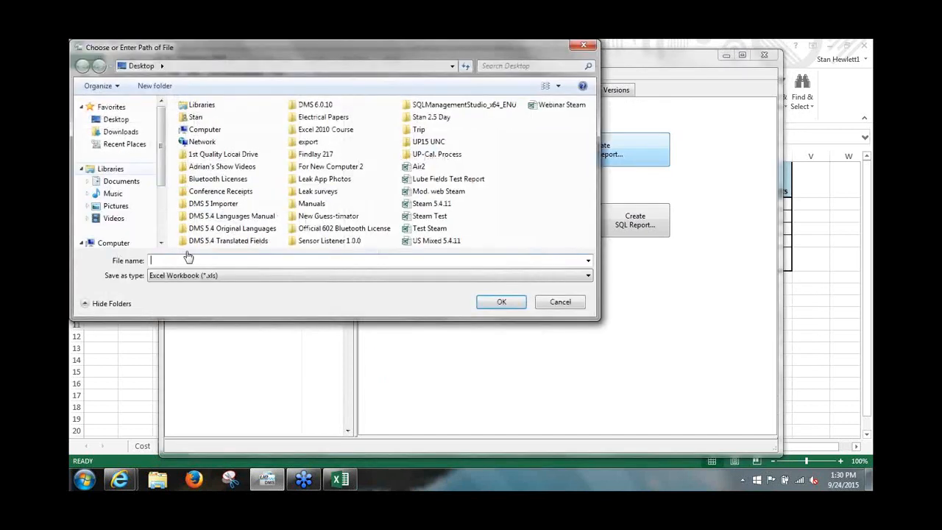
type("Euro Steam")
left_click(502, 302)
left_click(513, 401)
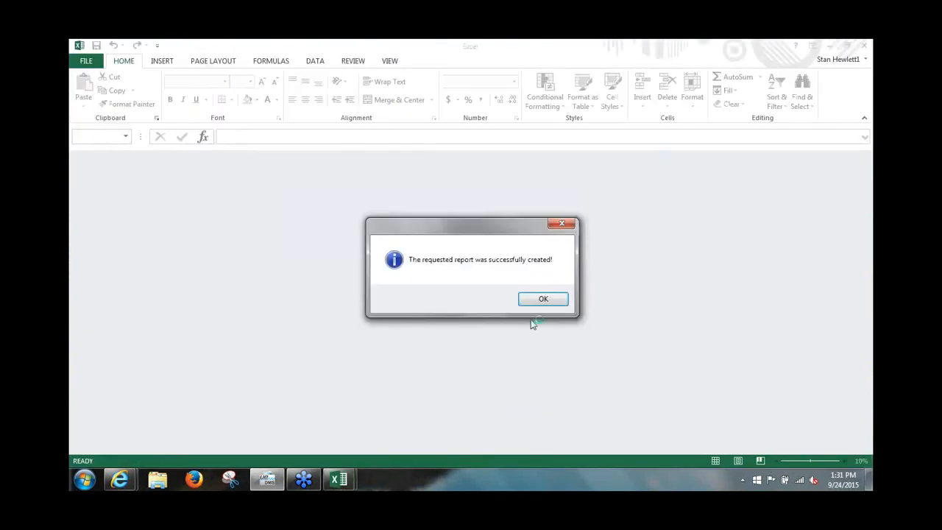
left_click(544, 299)
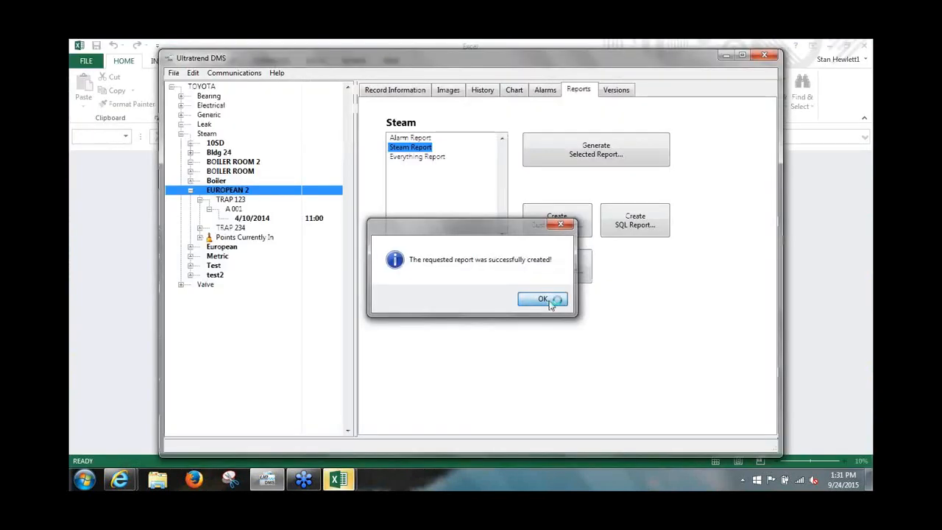
- Close the empty Excel window, minimize Ultratrend DMS and open the Euro Steam workbook from the desktop
right_click(341, 482)
left_click(323, 448)
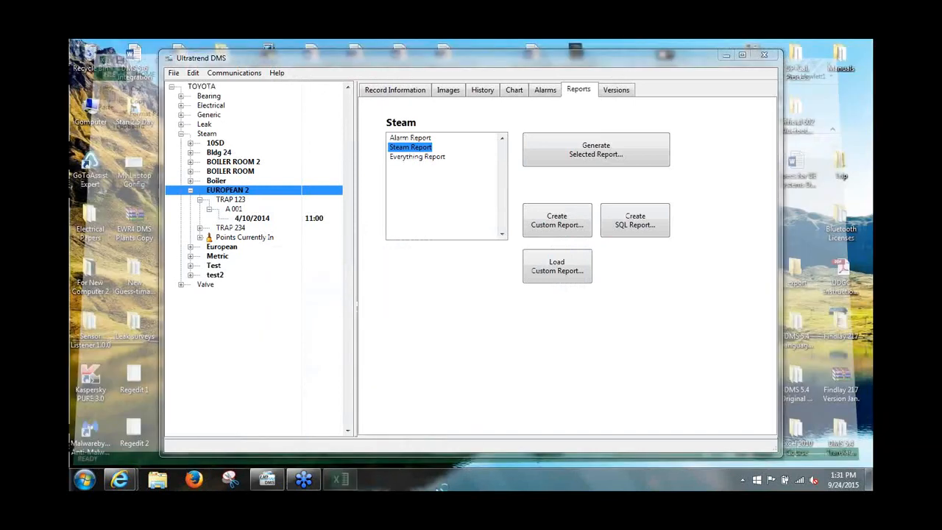
left_click(726, 57)
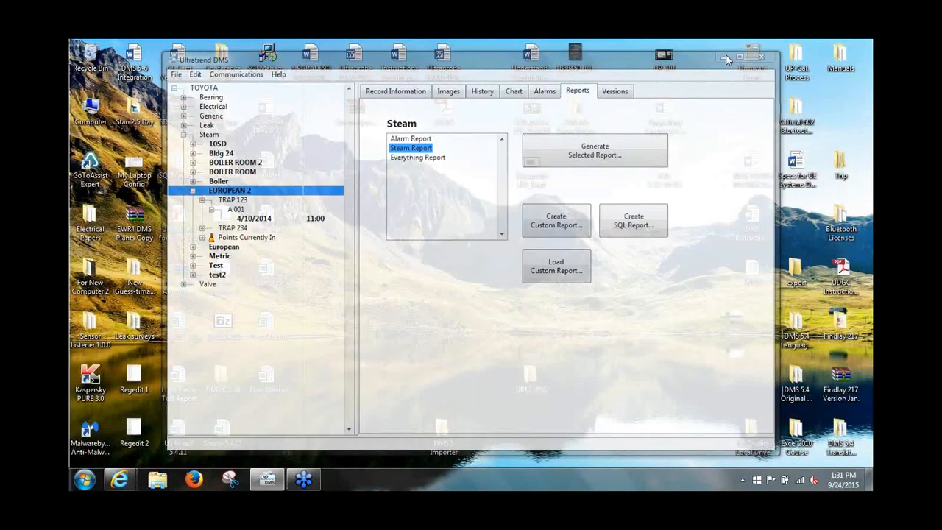
double_click(266, 379)
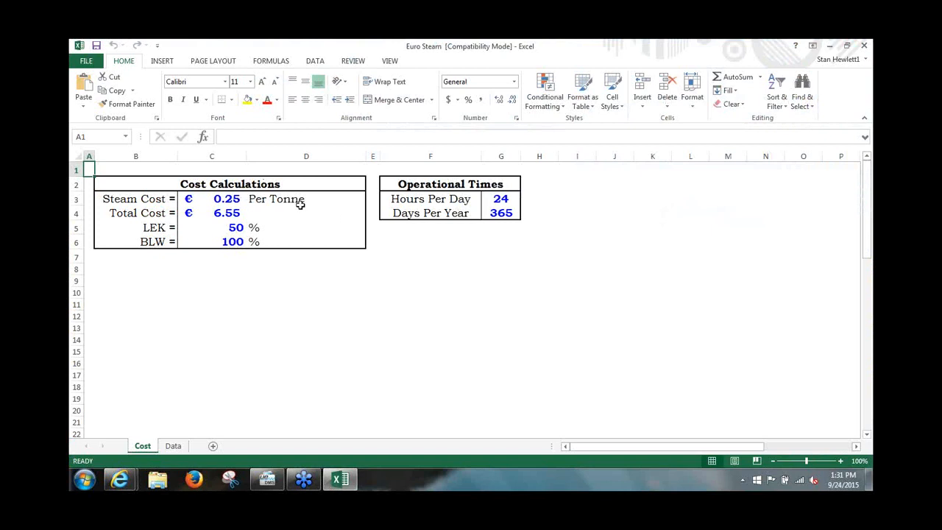
- Set the steam cost per tonne to 22.00 euros on the Cost sheet
double_click(238, 197)
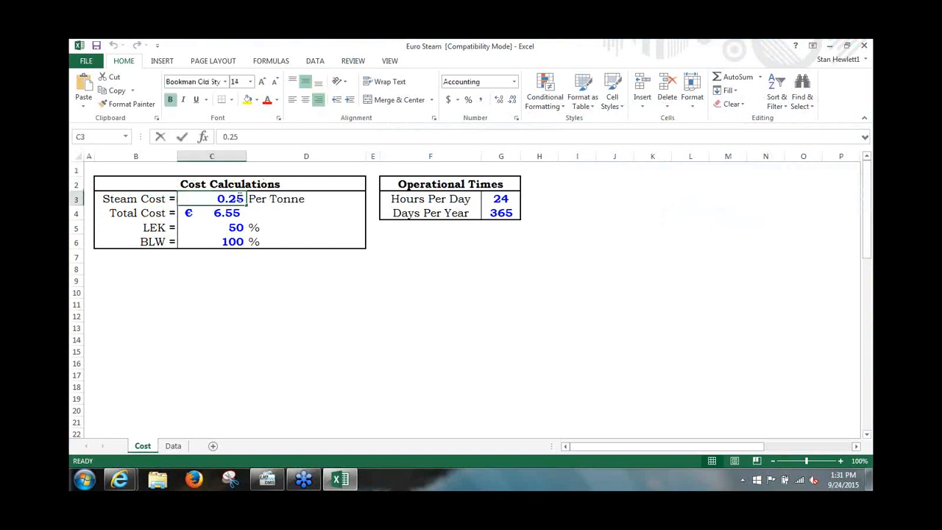
key("BackSpace")
key("BackSpace")
key("BackSpace")
key("BackSpace")
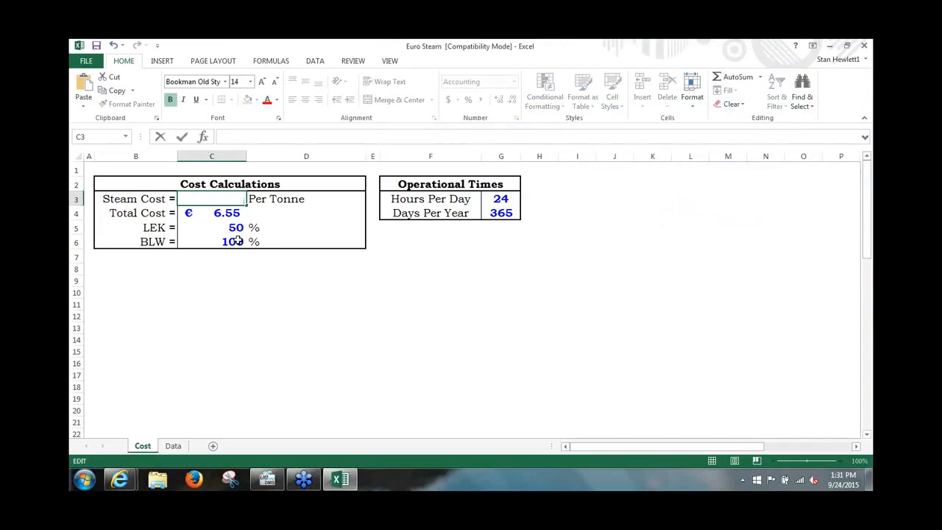
type("22.0")
key("Return")
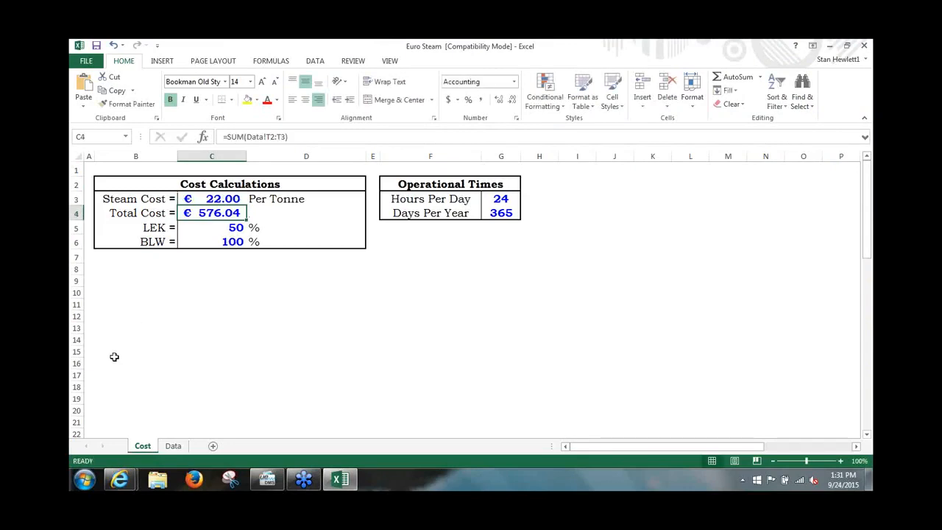
- Set the BLW percentage to 80 and keep the LEK percentage at 50 in the cost calculations
left_click(239, 244)
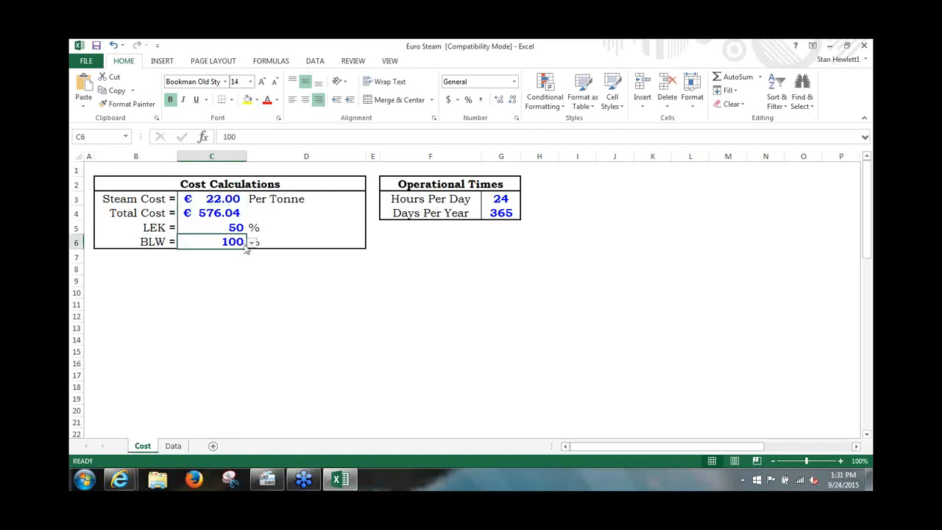
left_click(252, 243)
left_click(195, 291)
left_click(234, 230)
left_click(252, 228)
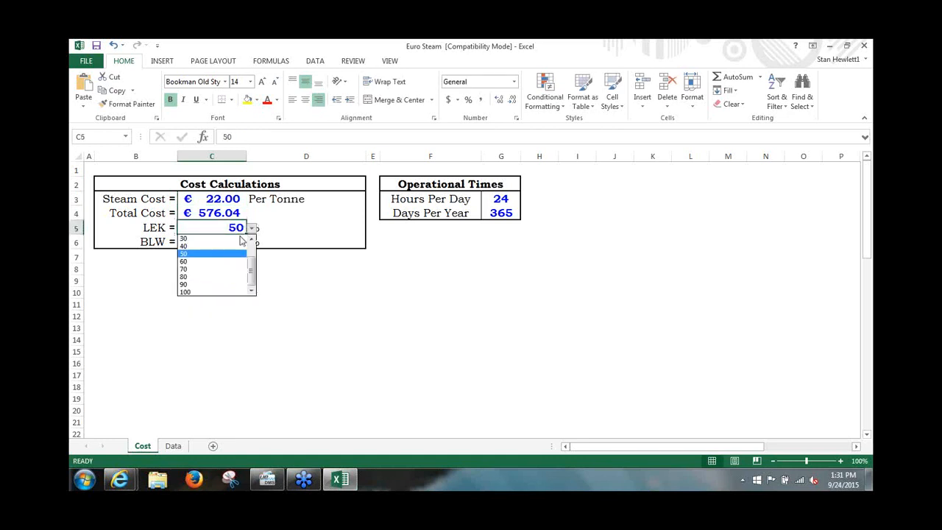
left_click(209, 253)
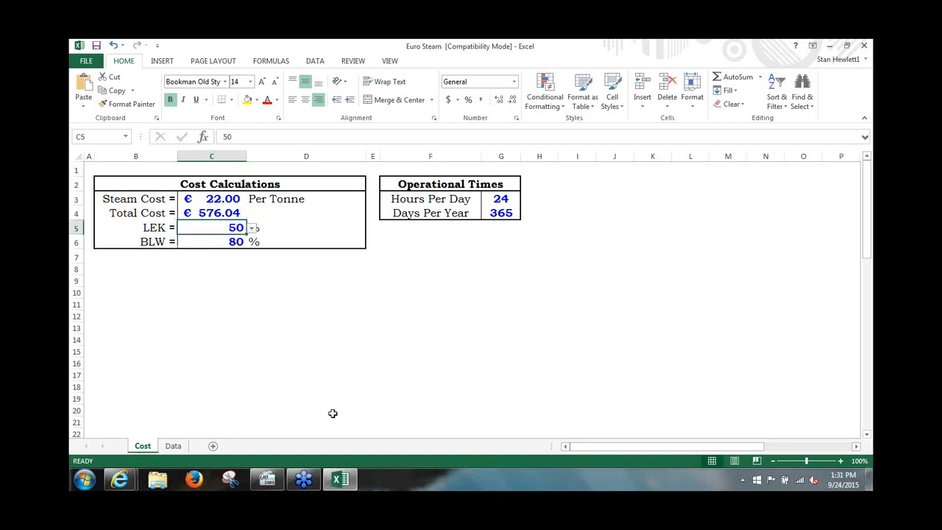
- Widen the Cost column on the Euro Steam workbook's Data sheet to fit its euro amounts
left_click(173, 446)
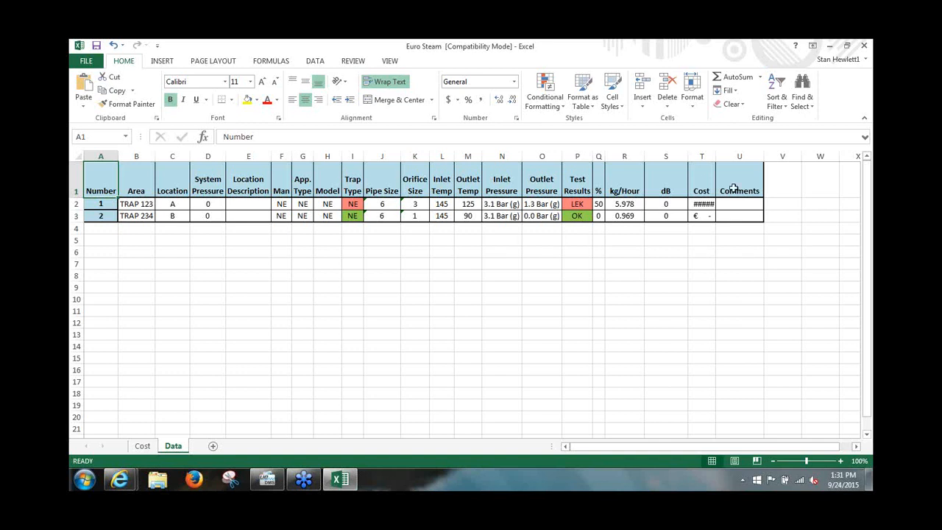
left_click_drag(716, 157, 752, 157)
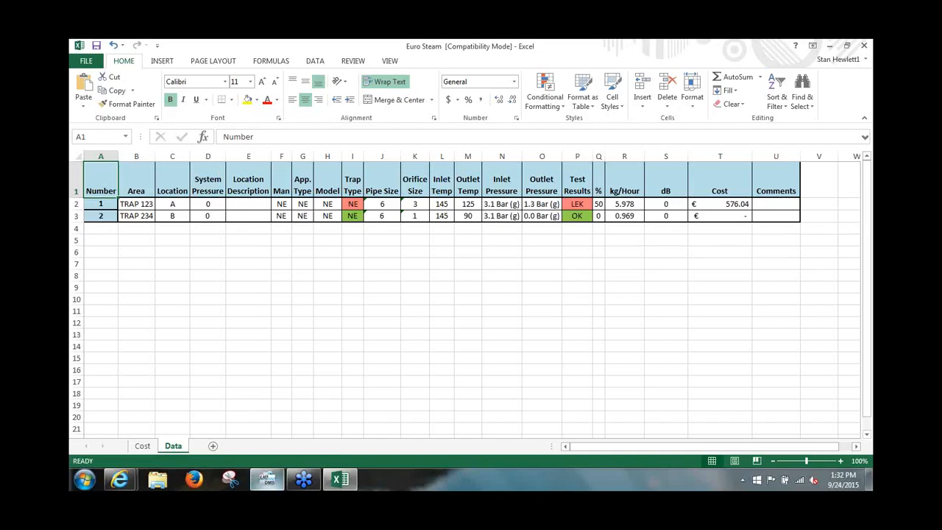
- Switch to Ultratrend DMS and show the record information of Bldg 24's 12/18/2014 BASEMENT reading for point A 001
mouse_move(270, 489)
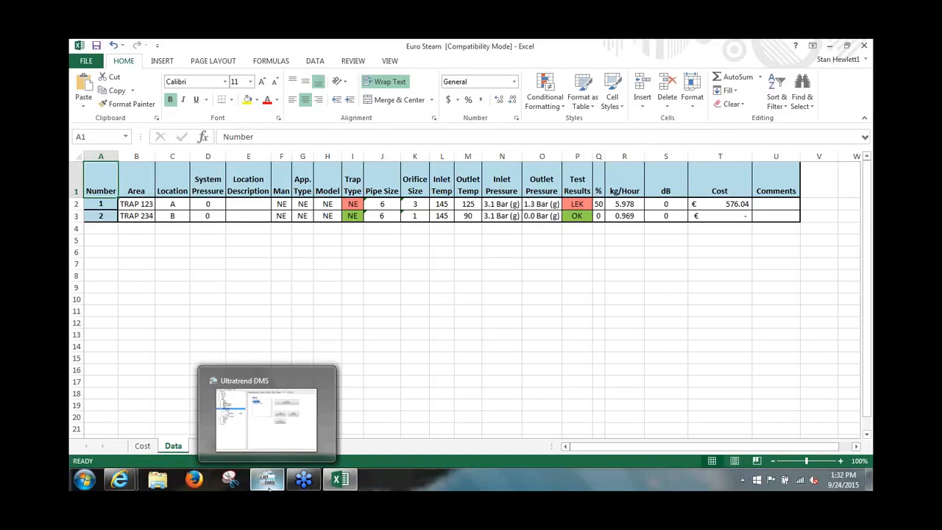
left_click(270, 489)
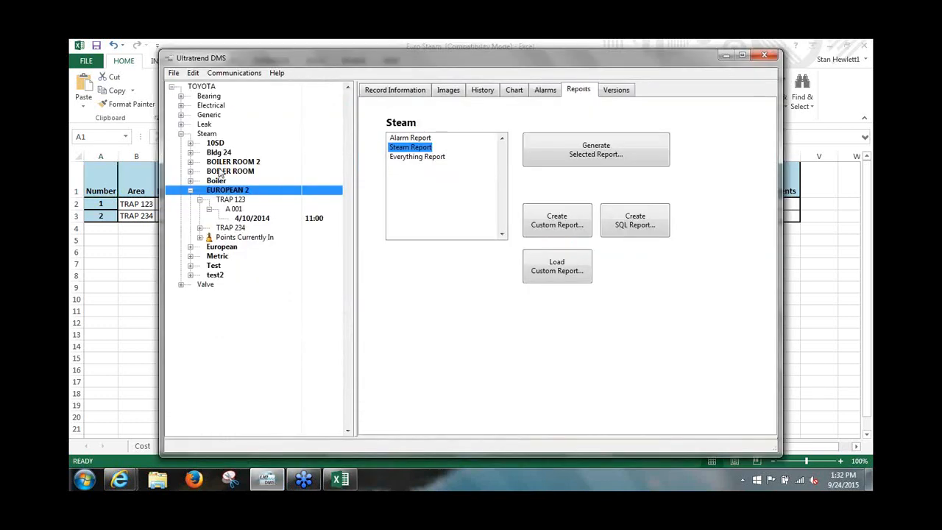
left_click(190, 152)
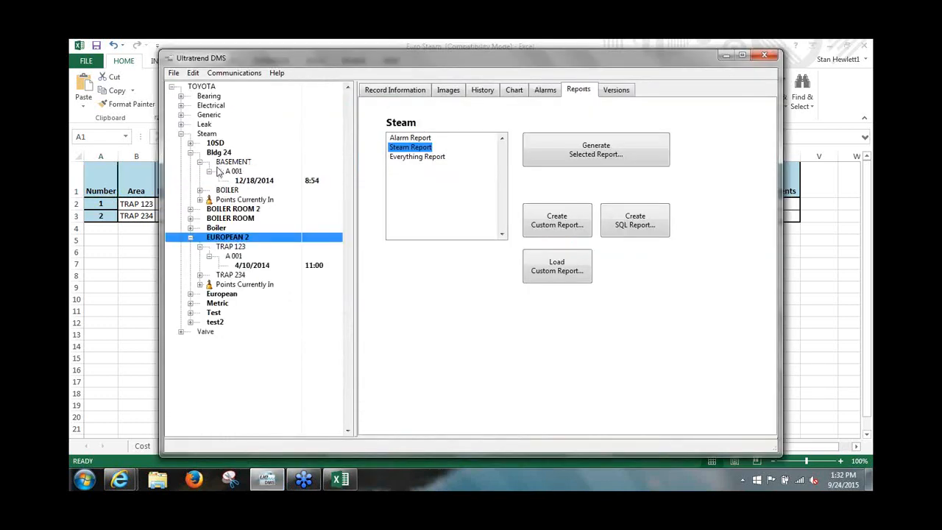
left_click(228, 164)
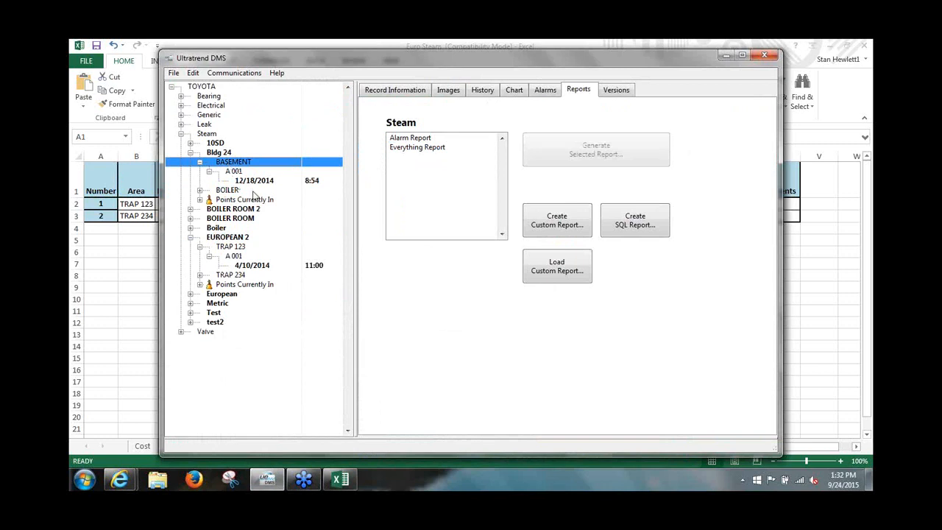
left_click(254, 181)
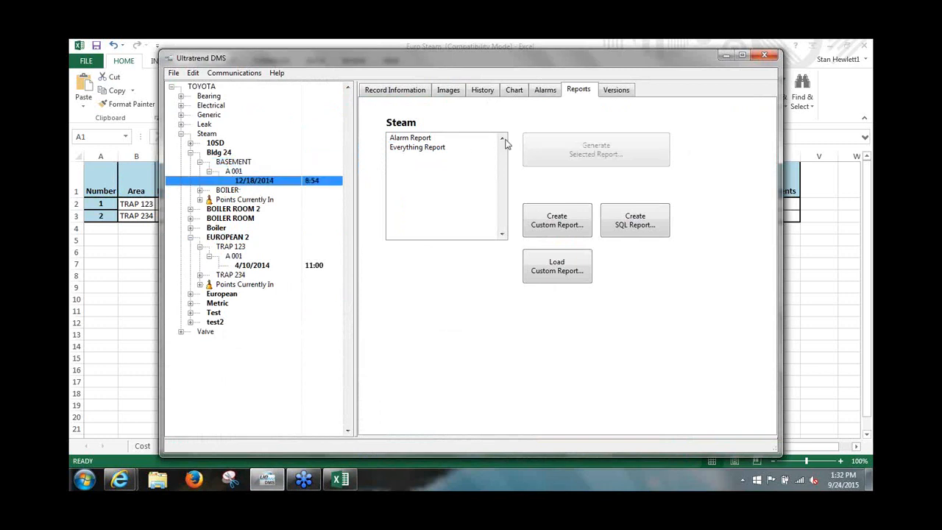
left_click(414, 89)
- Try frequencies of 20 and 40 for the 12/18/2014 BASEMENT reading and settle on 22
left_click(446, 146)
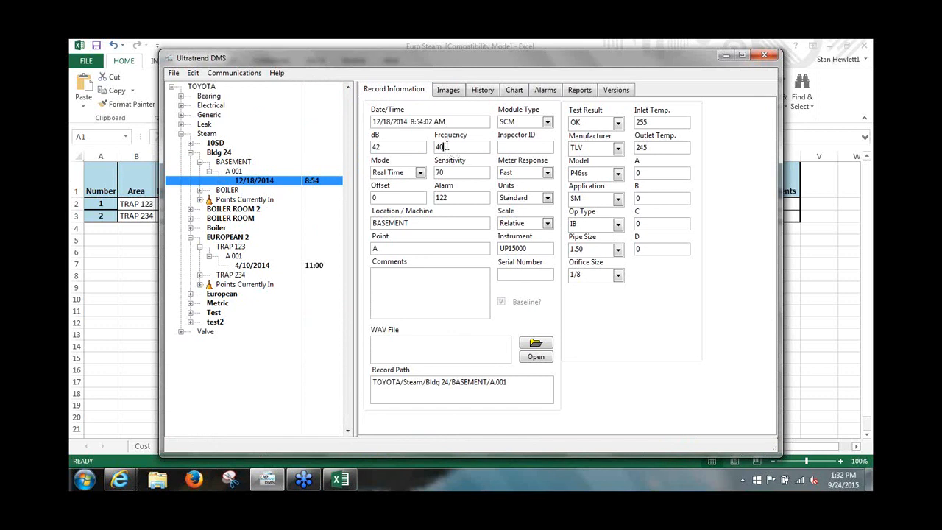
key("BackSpace")
key("BackSpace")
type("20")
key("BackSpace")
key("BackSpace")
type("40")
key("BackSpace")
key("BackSpace")
type("22")
left_click(866, 88)
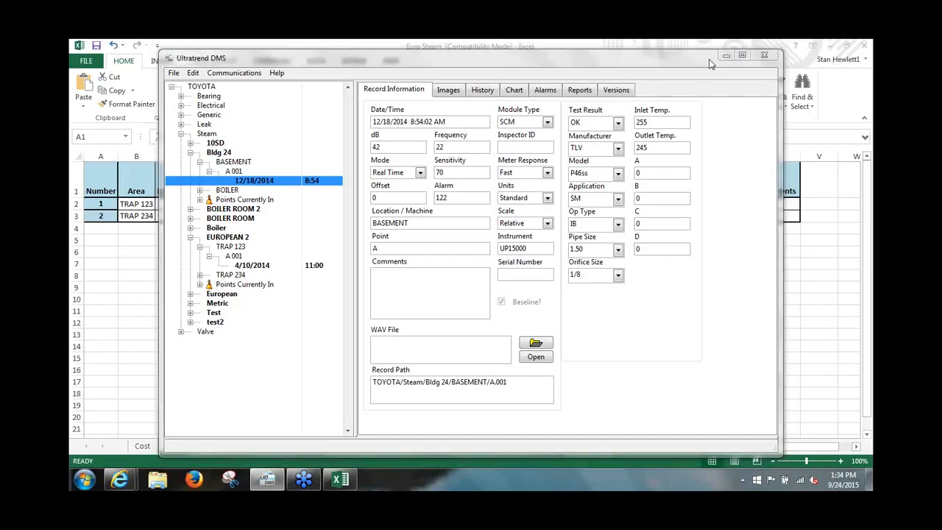